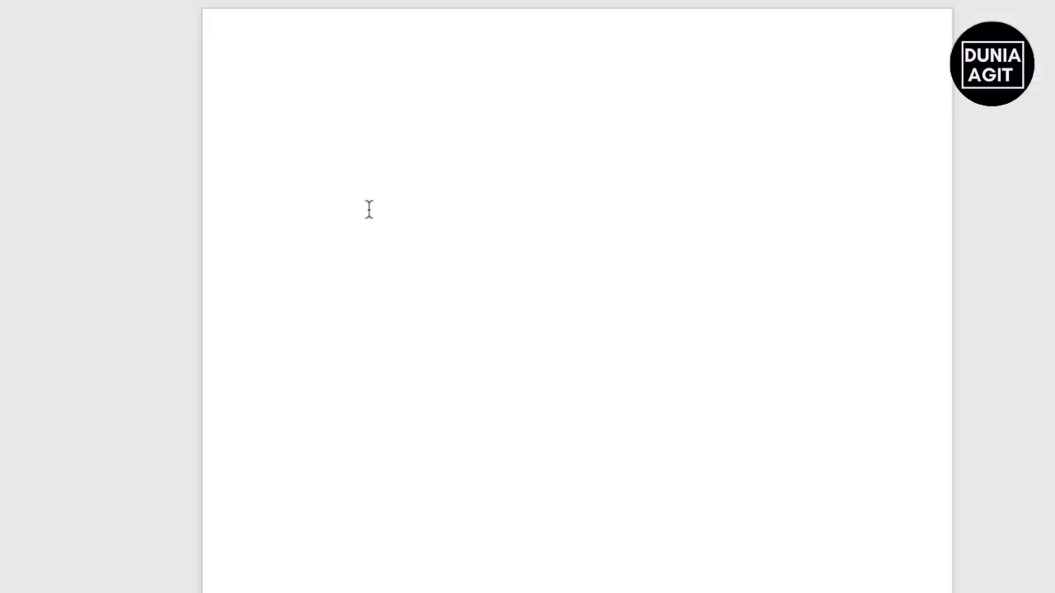
Step: Enter five chapter titles on separate lines: PENDAHULUAN, TINJAUAN PUSTAKA, METODE PENELITIAN, PEMBAHASAN and PENUTUP
type("PENDAHULUAN")
key("Return")
type("TINJAUAN PUSTAKA")
key("Return")
type("METODE PENELITIAN")
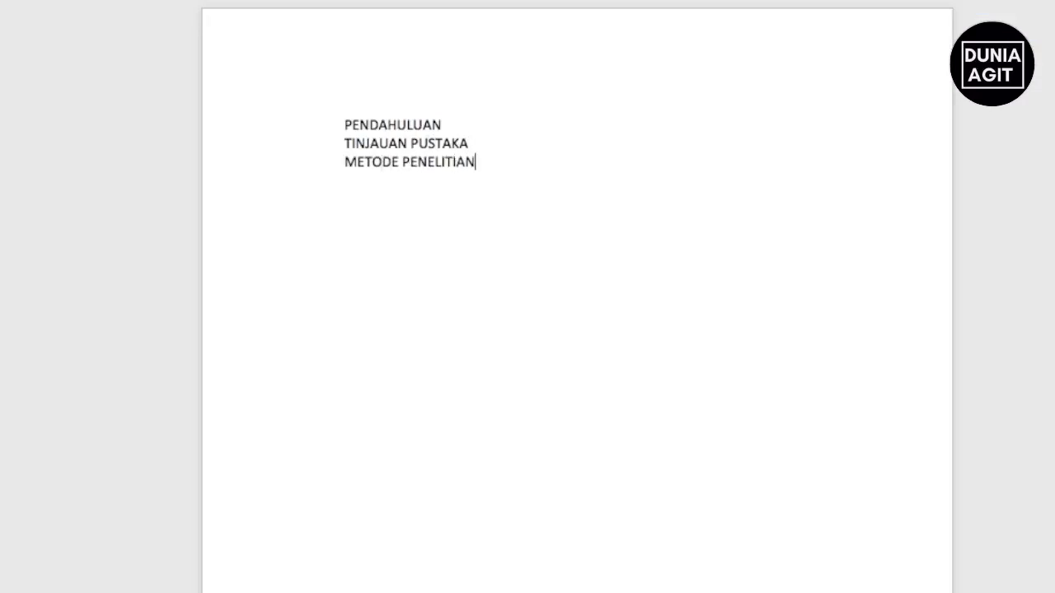
key("Return")
type("PEMBAHASAN")
key("Return")
type("PENUTUP")
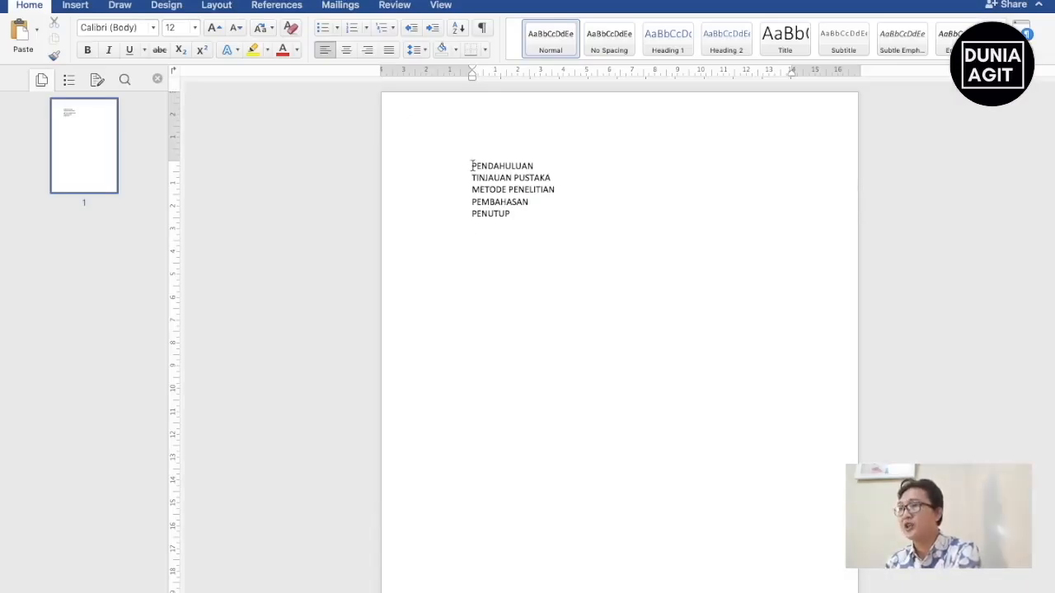
Step: Select all five chapter titles, and turn the Navigation Pane off and back on
left_click_drag(471, 166, 511, 213)
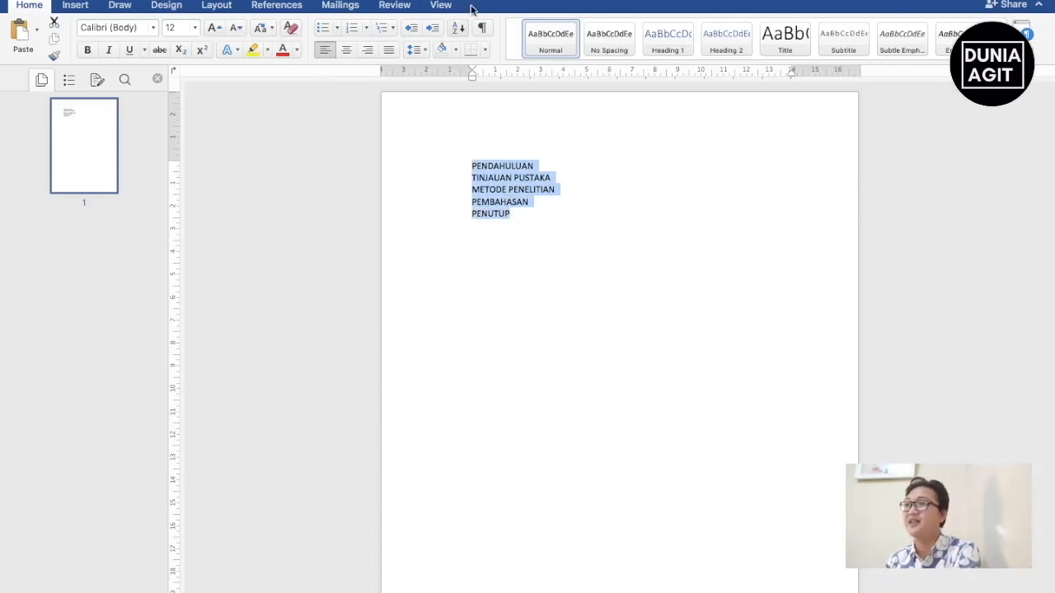
left_click(441, 6)
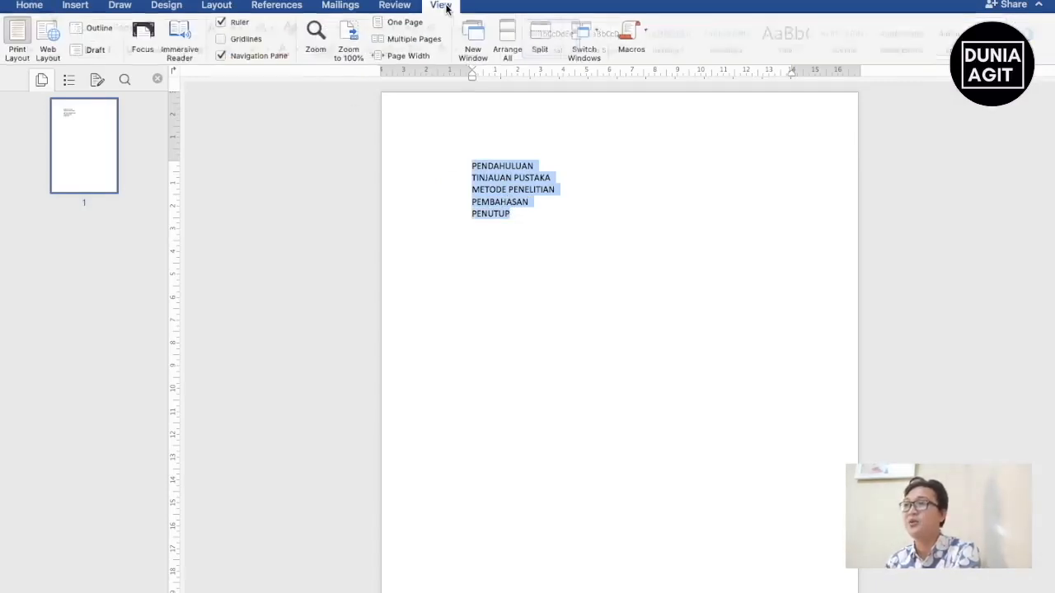
left_click(224, 55)
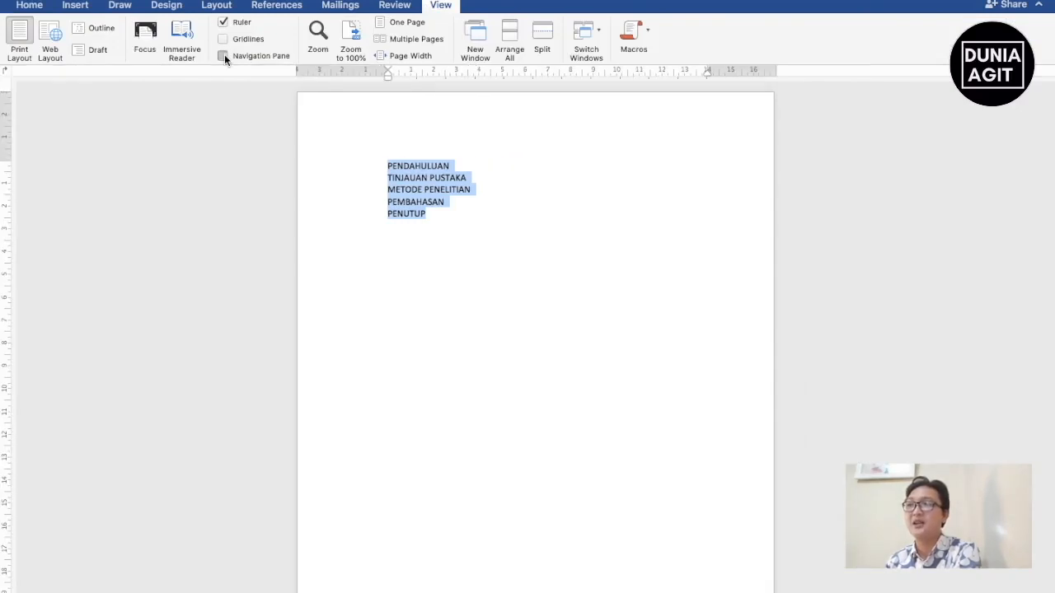
left_click(223, 55)
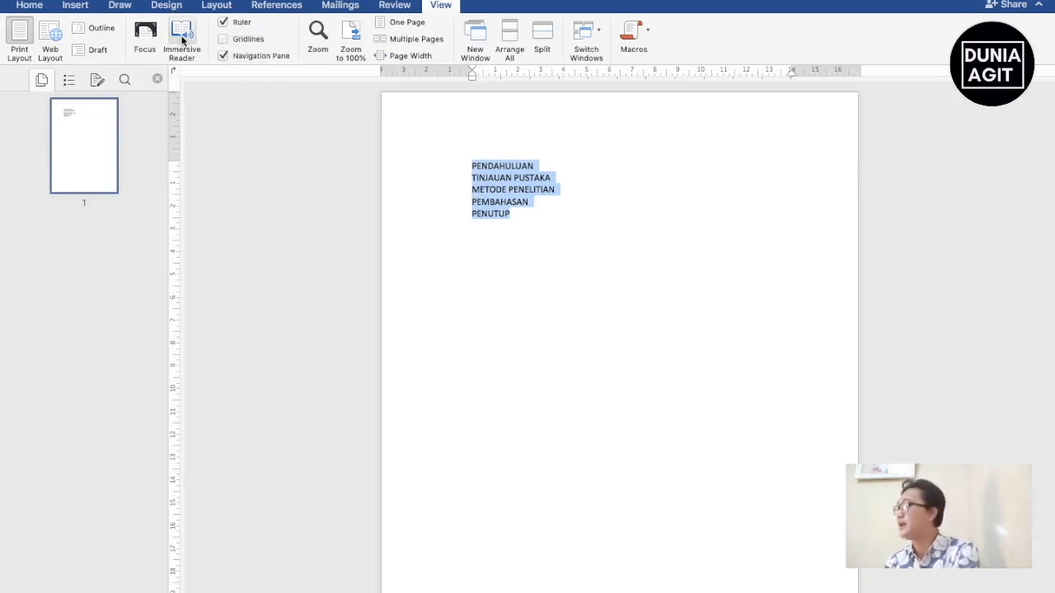
Step: Apply the heading-linked multilevel list with Roman numerals (I. Heading 1, A. Heading 2) to the selected chapter titles
left_click(29, 6)
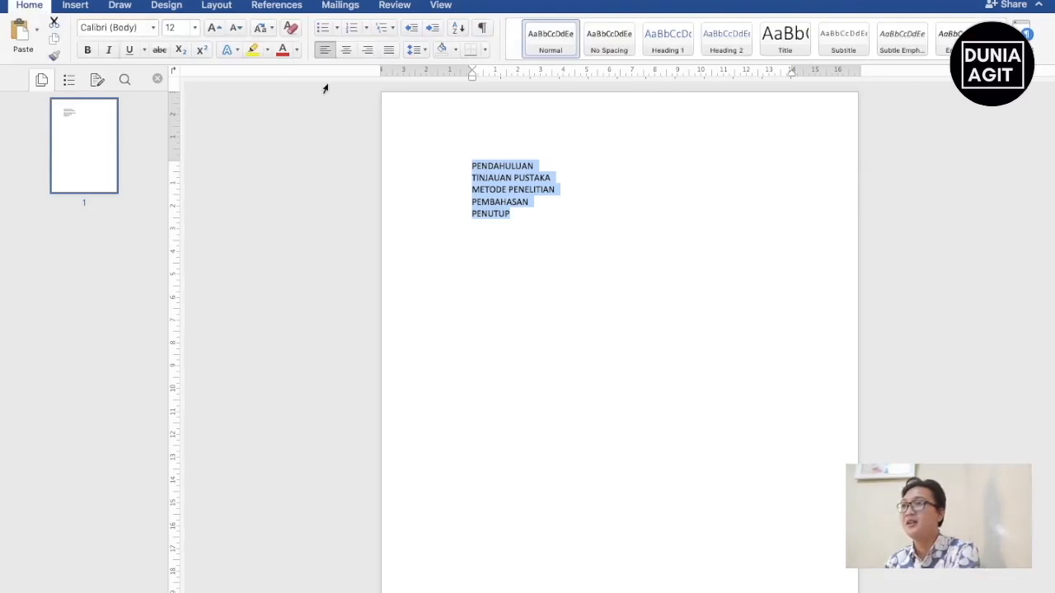
left_click(391, 31)
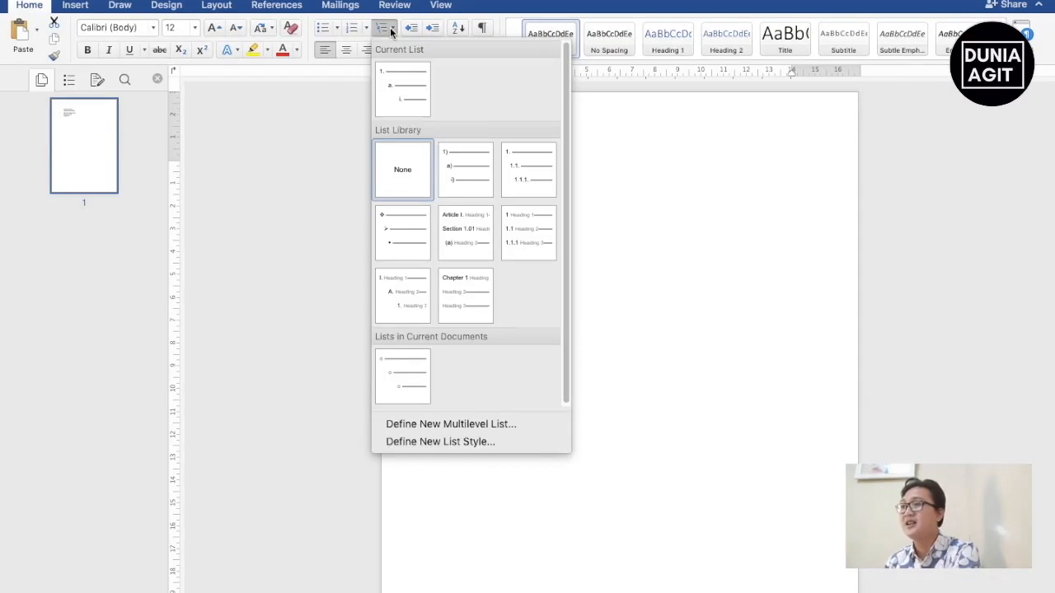
left_click(406, 305)
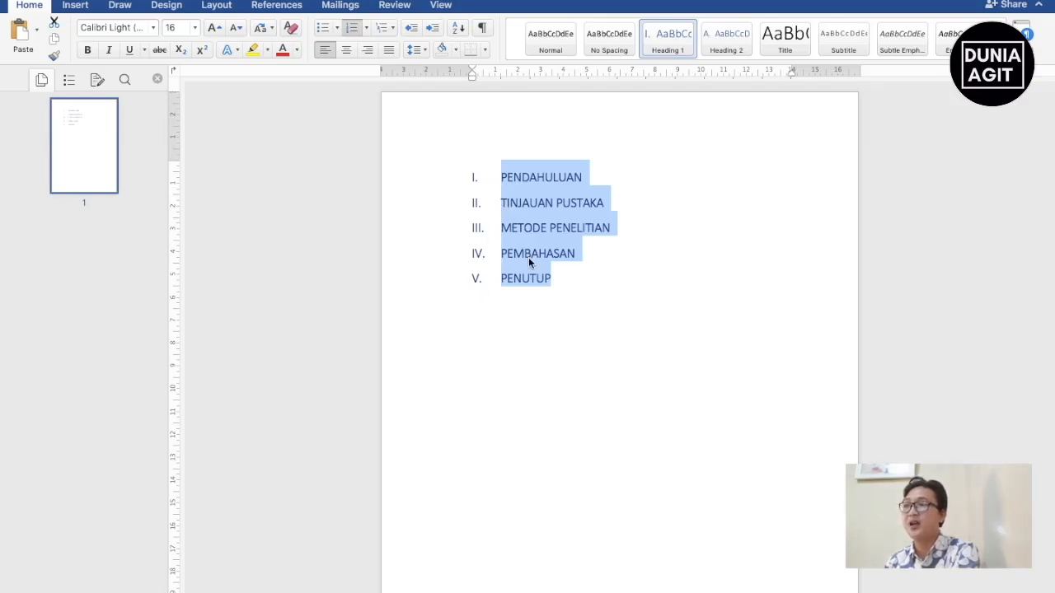
Step: Insert an empty body line after each of the headings PENDAHULUAN, TINJAUAN PUSTAKA, METODE PENELITIAN and PEMBAHASAN
left_click(582, 177)
key("Return")
left_click(632, 218)
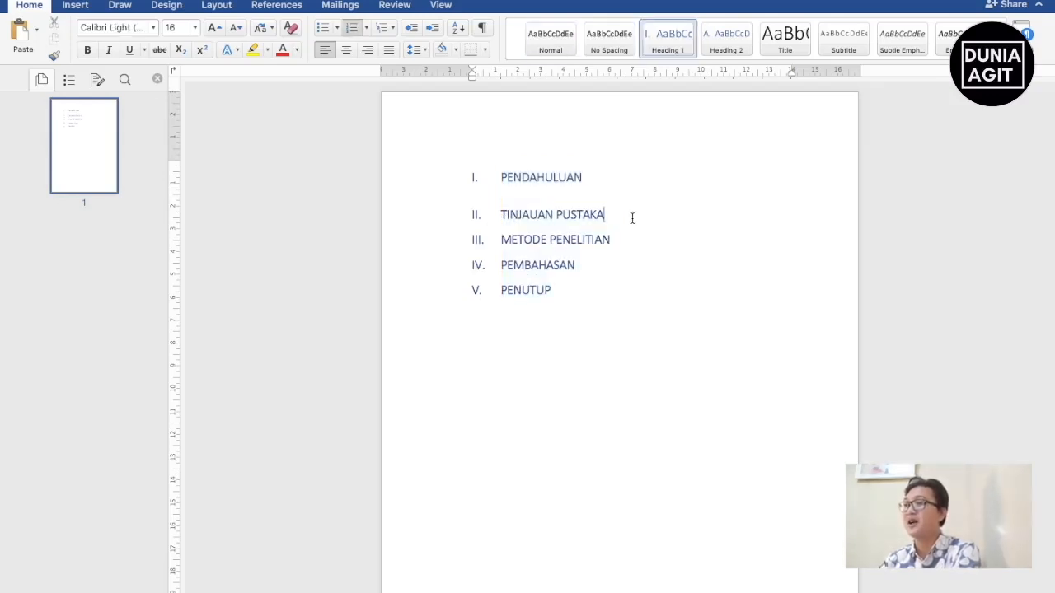
key("Return")
left_click(622, 245)
key("Return")
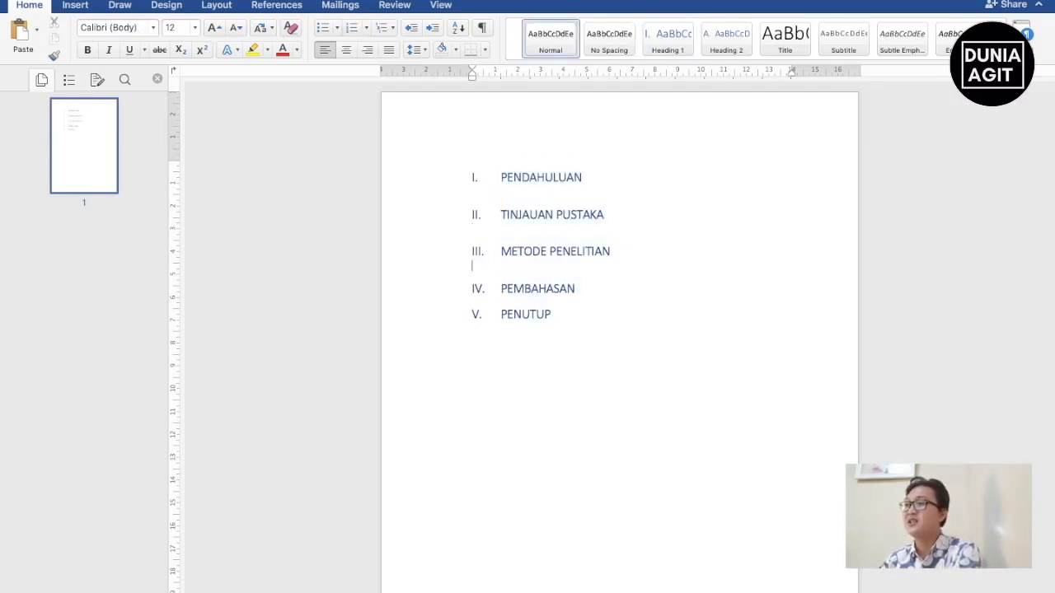
left_click(582, 285)
key("Return")
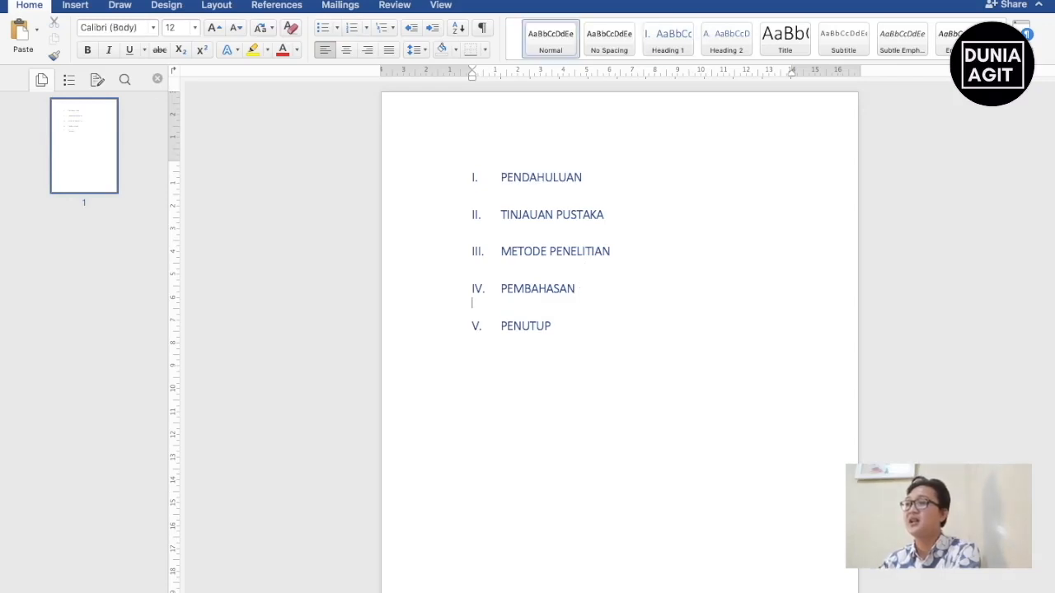
Step: Enter "Latar Belakang Masalah" on the empty line below PENDAHULUAN
left_click(537, 203)
left_click(521, 189)
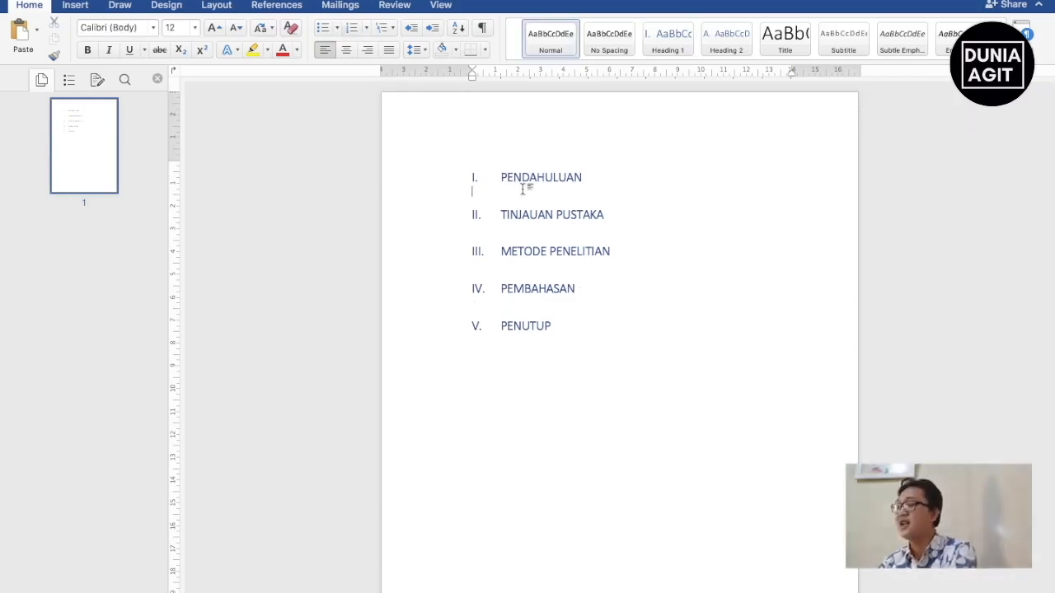
type("LAT")
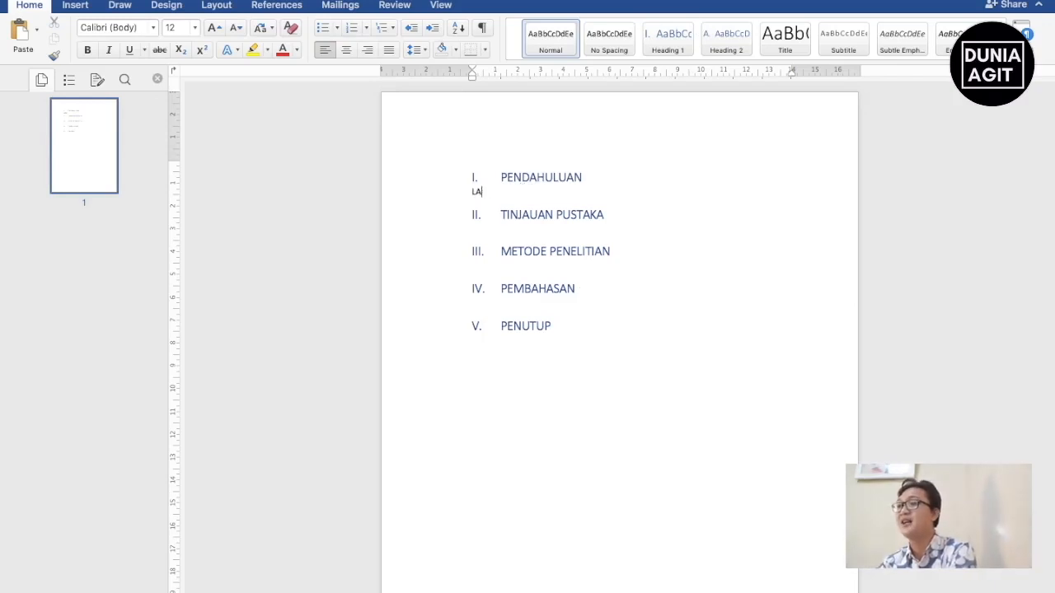
key("BackSpace")
key("BackSpace")
type("atar be")
key("BackSpace")
key("BackSpace")
type("Belakang Masalah")
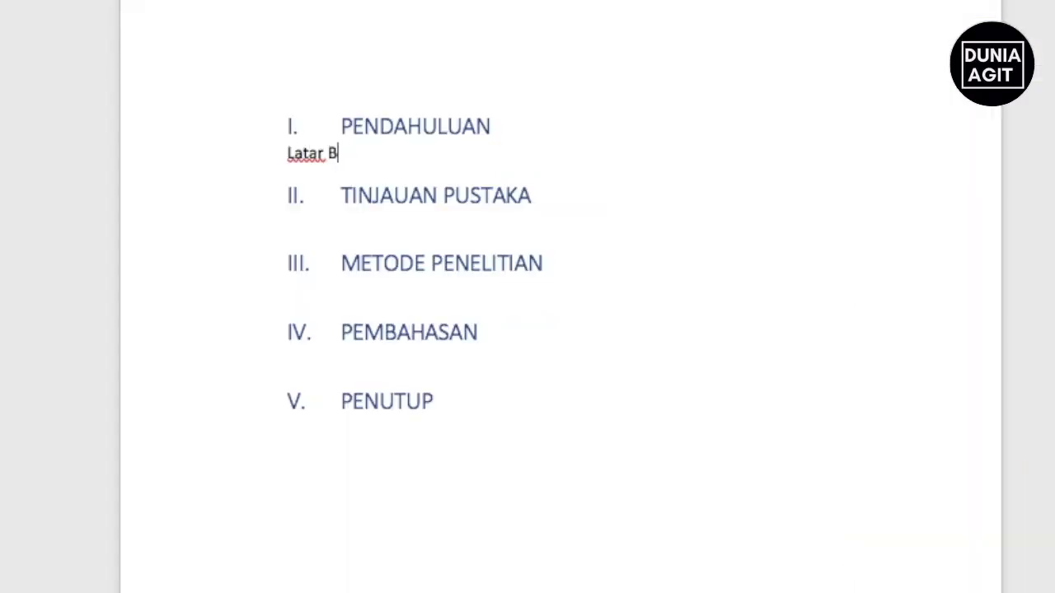
Step: Below it, add "Permasalahan dan Ruang Lingkup Peneltian", "Tujuan dan Kegunaan Penelitian", "Kerangka Konsepsional" and "Sistematikan Penulisan", plus a blank line
key("Return")
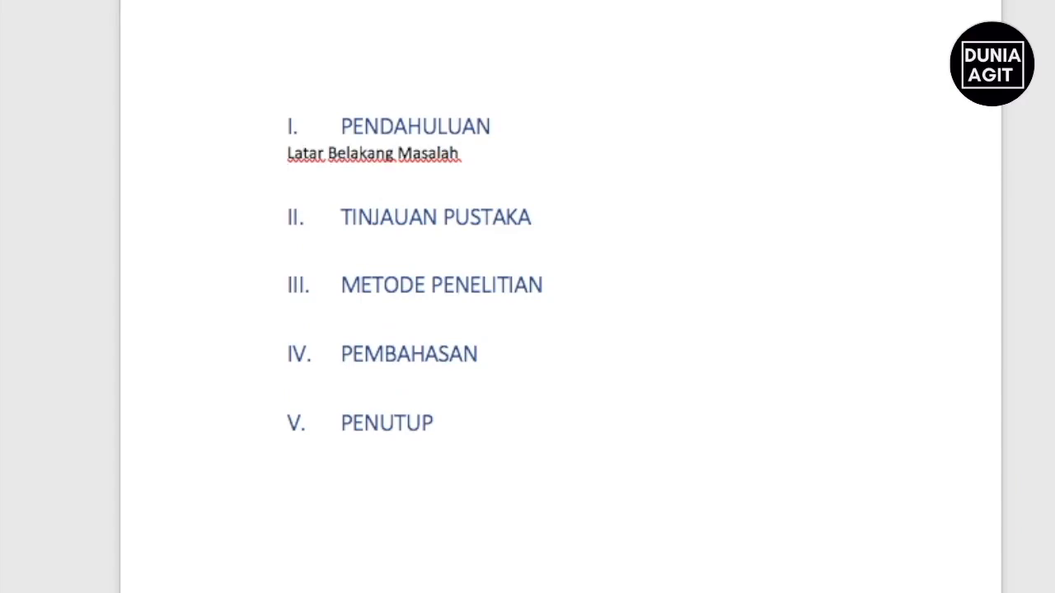
type("Permasalahan dan Ruang ")
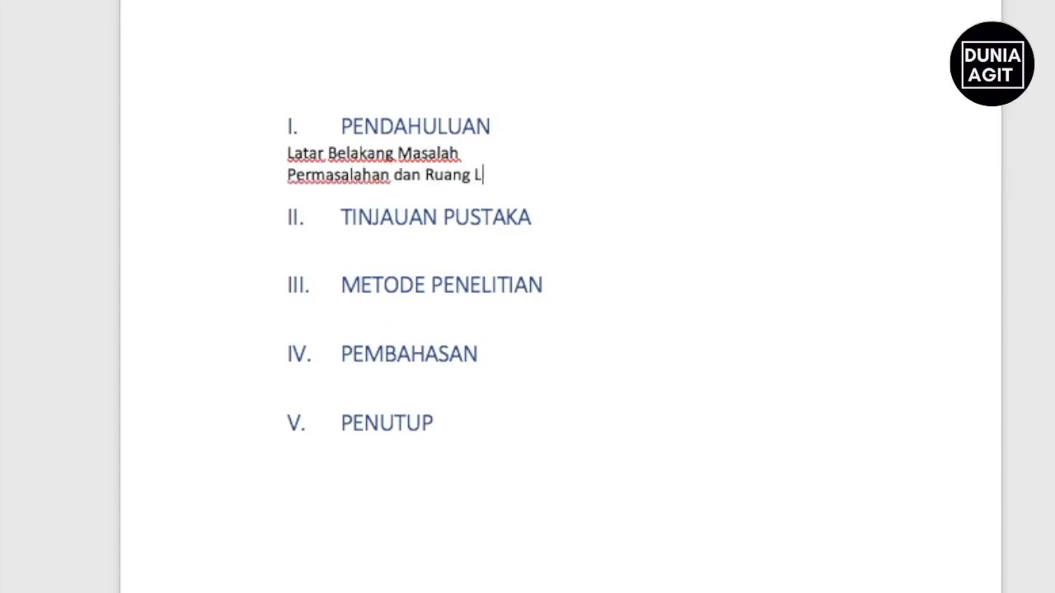
type("Lingkup Peneltian")
key("Return")
type("Tujuan dan Kegunaan Penelitian")
key("Return")
type("Kerangka Konsepsional")
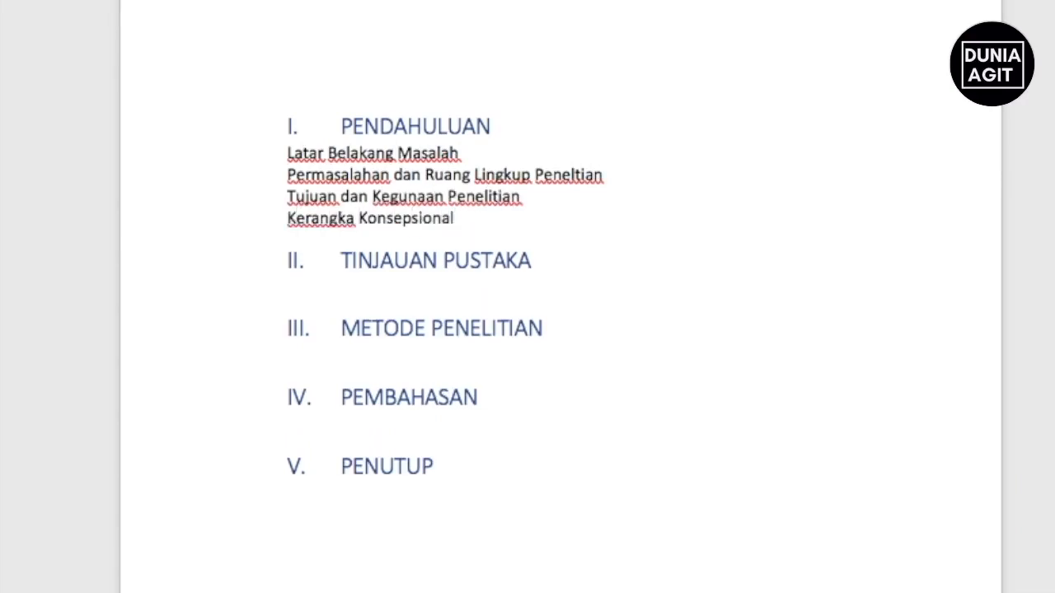
key("Return")
type("Sistematikan Penulisan")
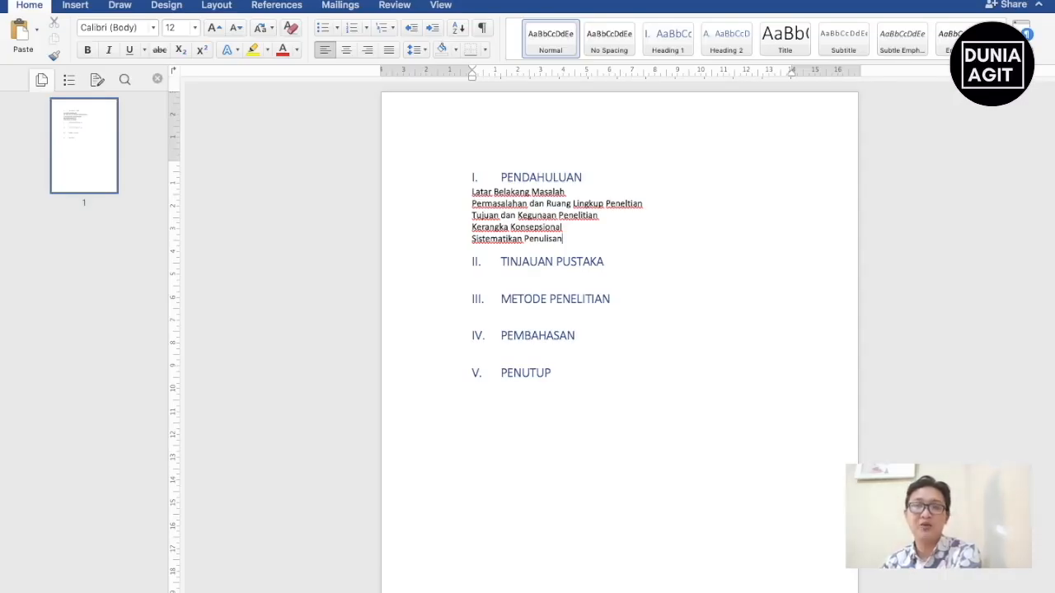
key("Return")
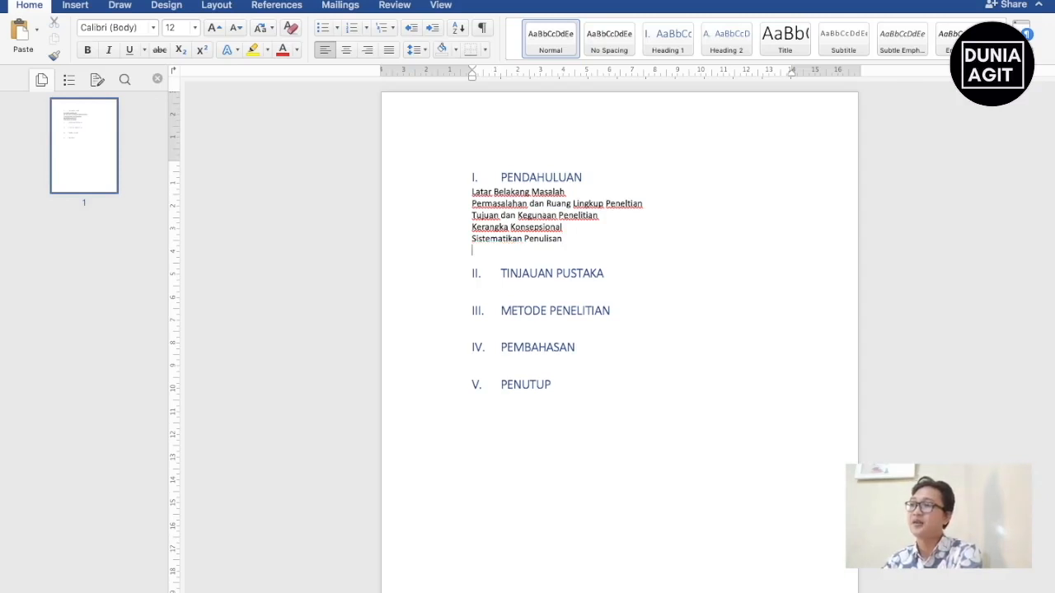
Step: Under TINJAUAN PUSTAKA, add the lines "Teori 1" and "Teori 2", a blank line, and the lines "Konsep 1" and "Konsep 2"
left_click(607, 270)
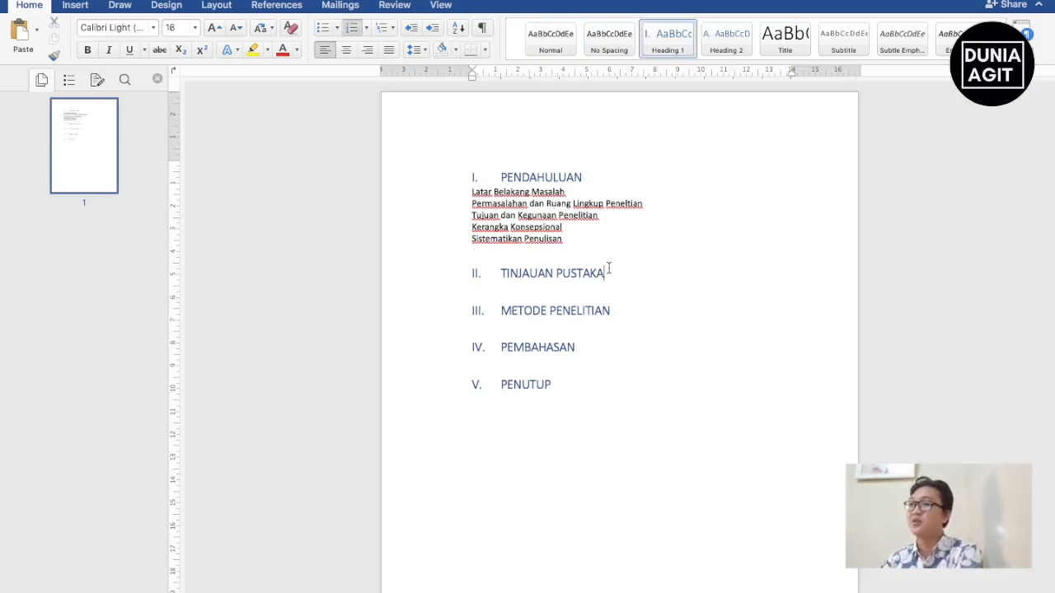
key("Return")
type("T")
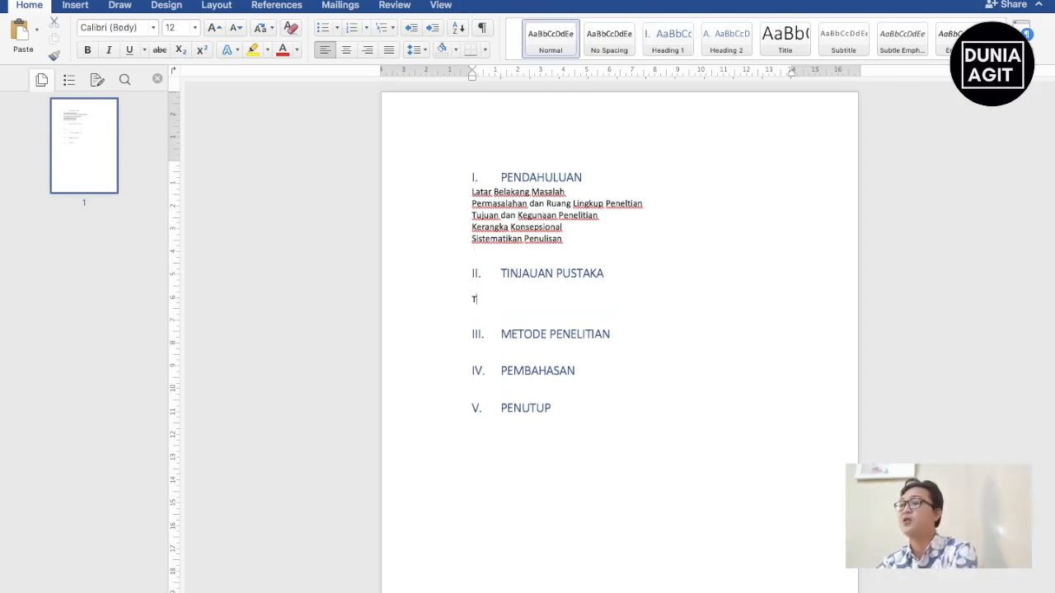
type("eori 1")
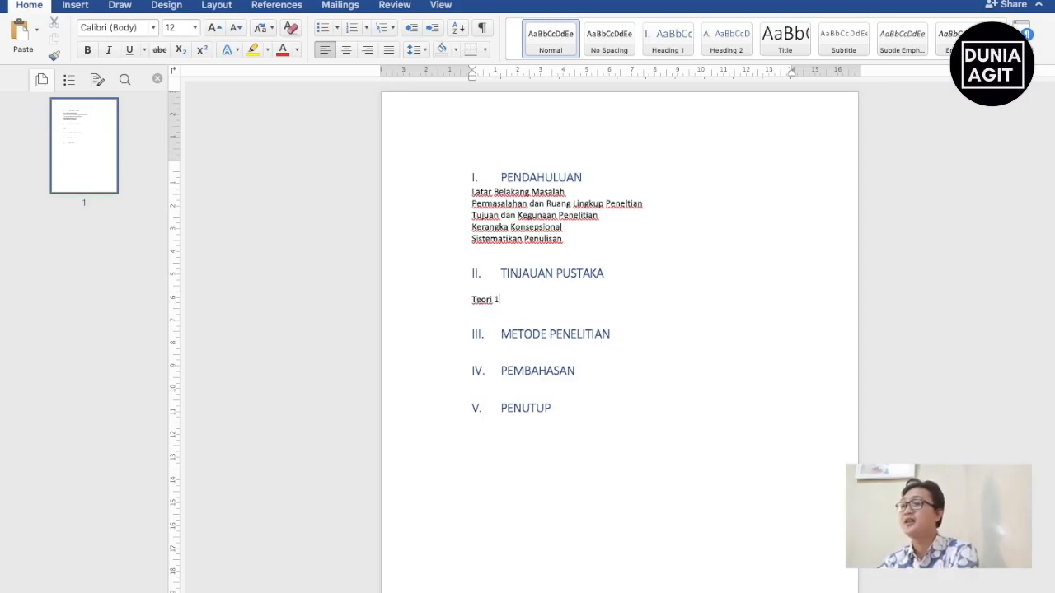
key("Return")
type("Teori 2")
key("Return")
key("Return")
type("Konsep 1")
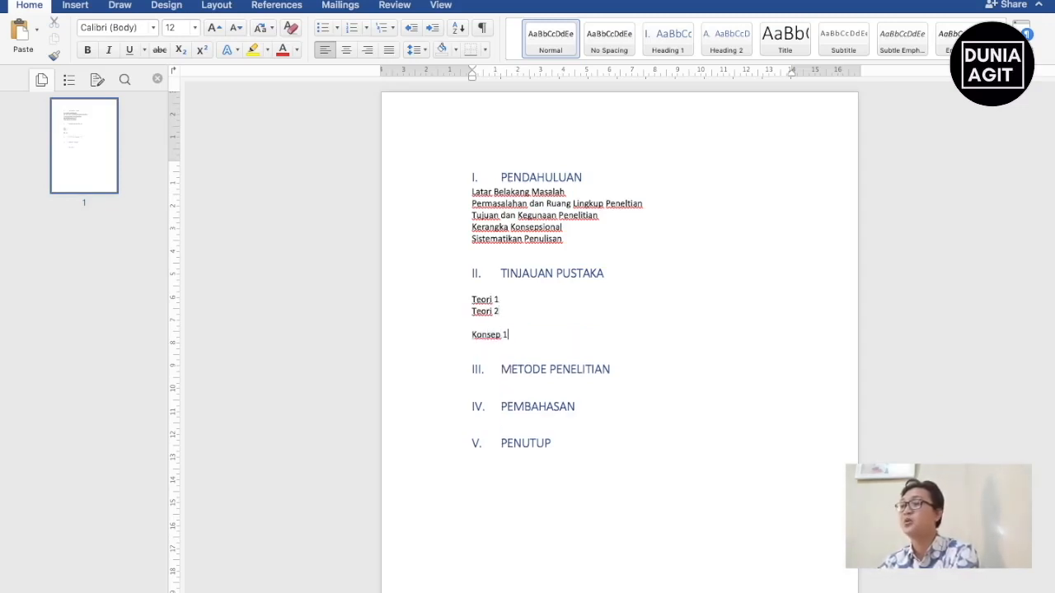
key("Return")
type("Konsep 2")
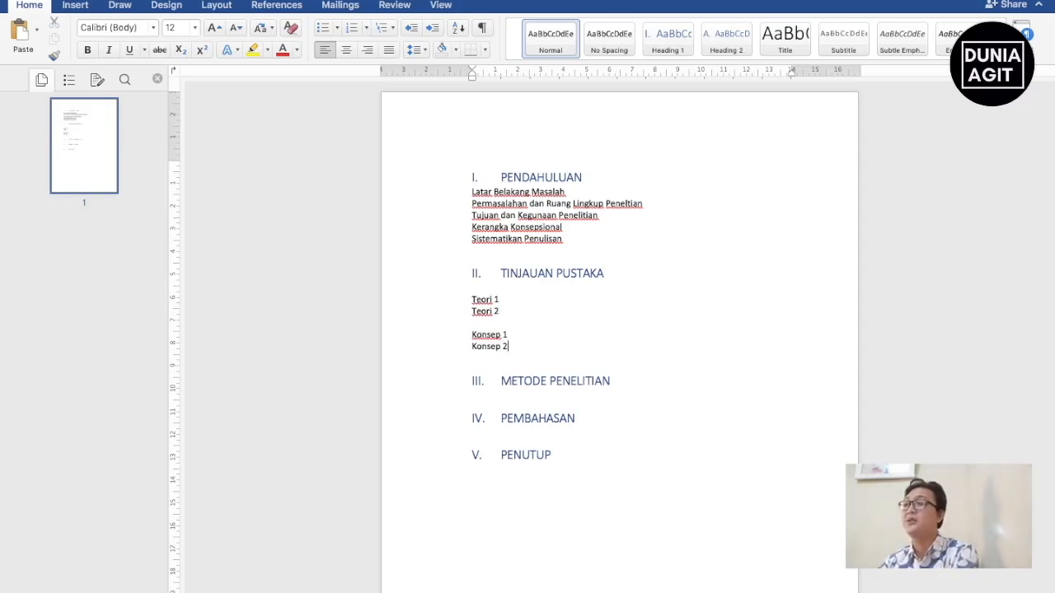
Step: Add the subheading lines "Simpulan" and "Saran" under the PENUTUP heading
scroll(628, 379, "down", 1)
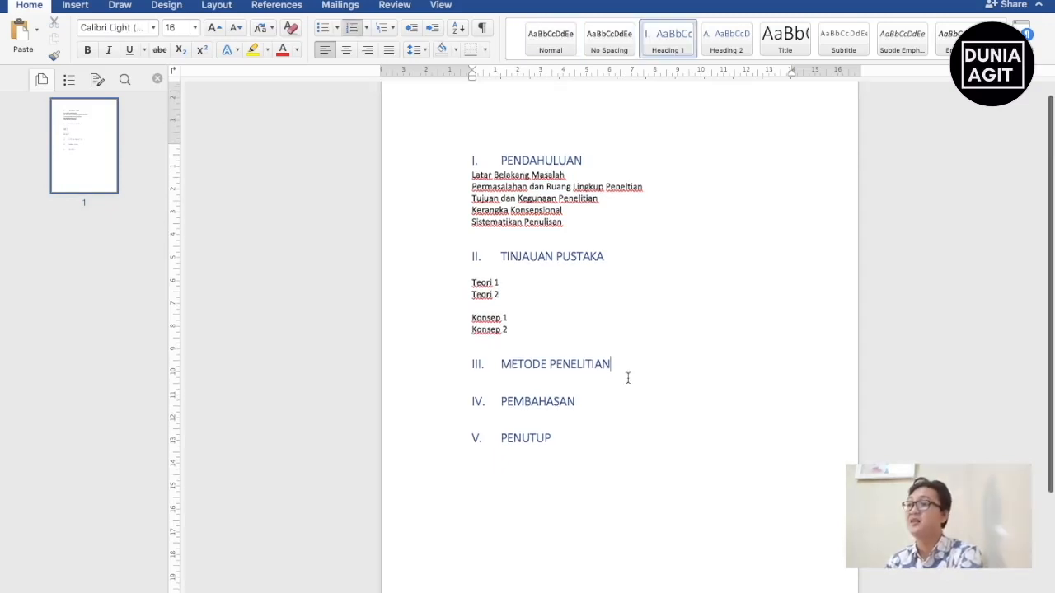
left_click(559, 380)
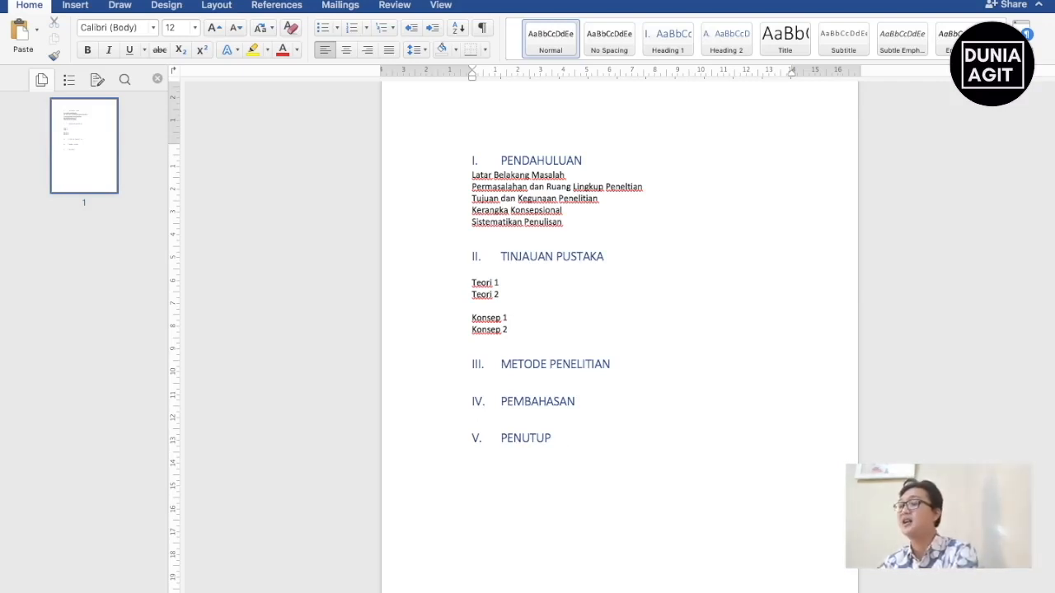
type("Simpulan")
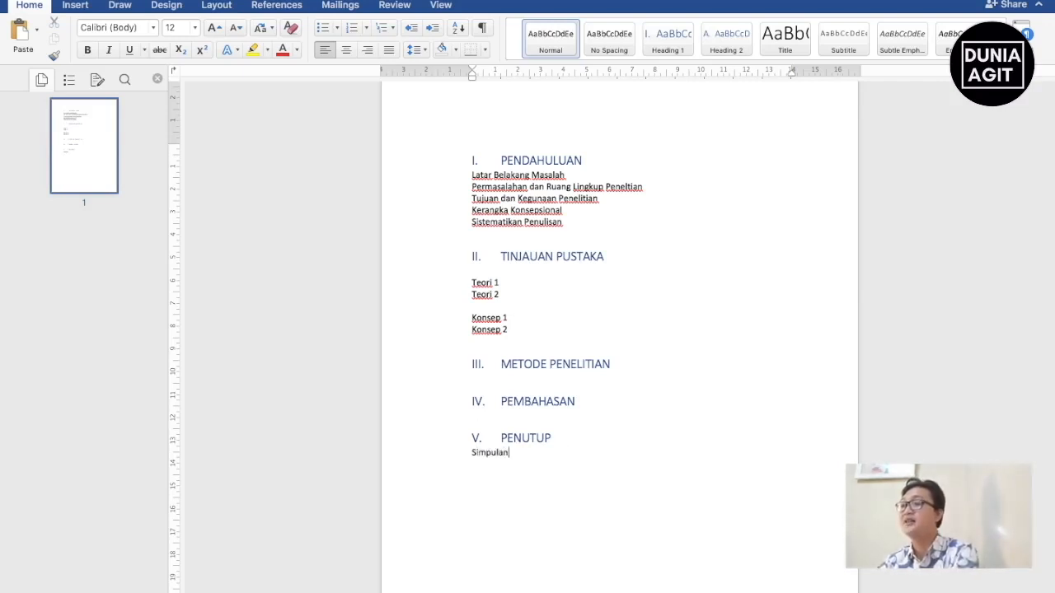
type("Sa")
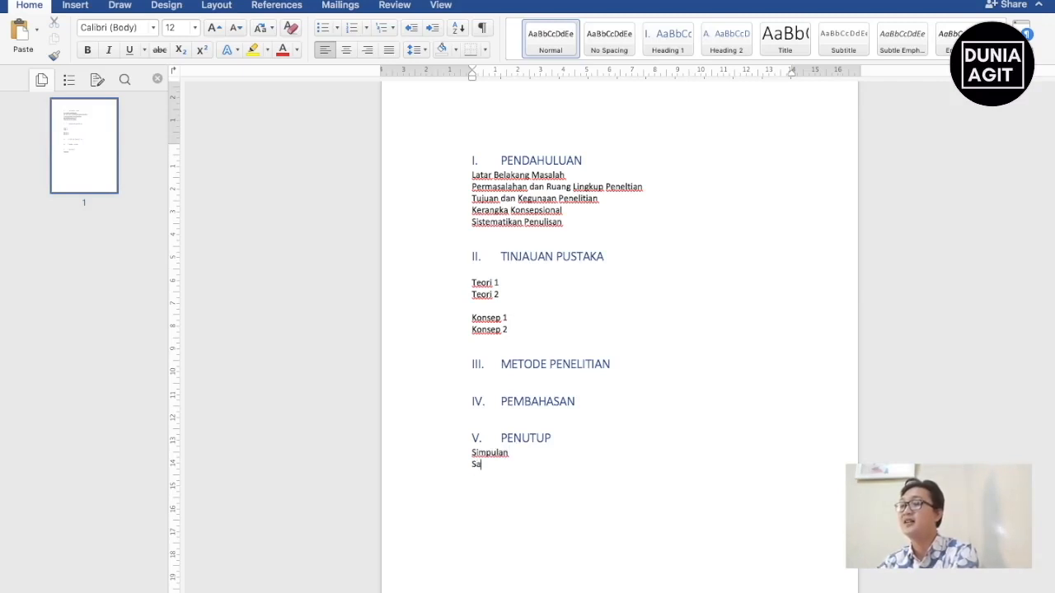
type("arn")
key("BackSpace")
key("BackSpace")
key("BackSpace")
type("ran")
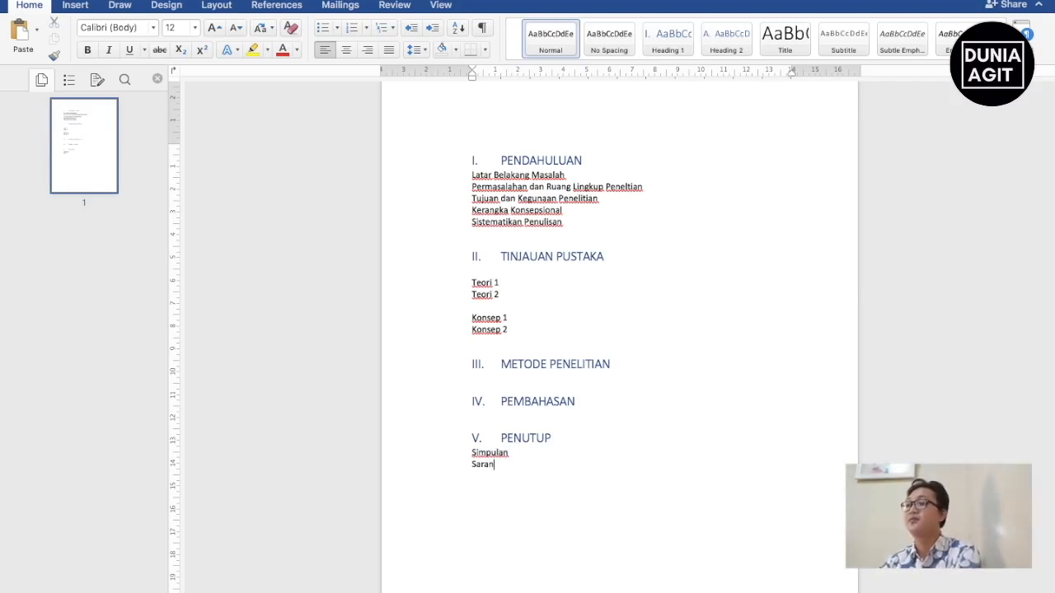
Step: Modify the Heading 1 style to use the Times New Roman font at size 12
scroll(525, 211, "up", 2)
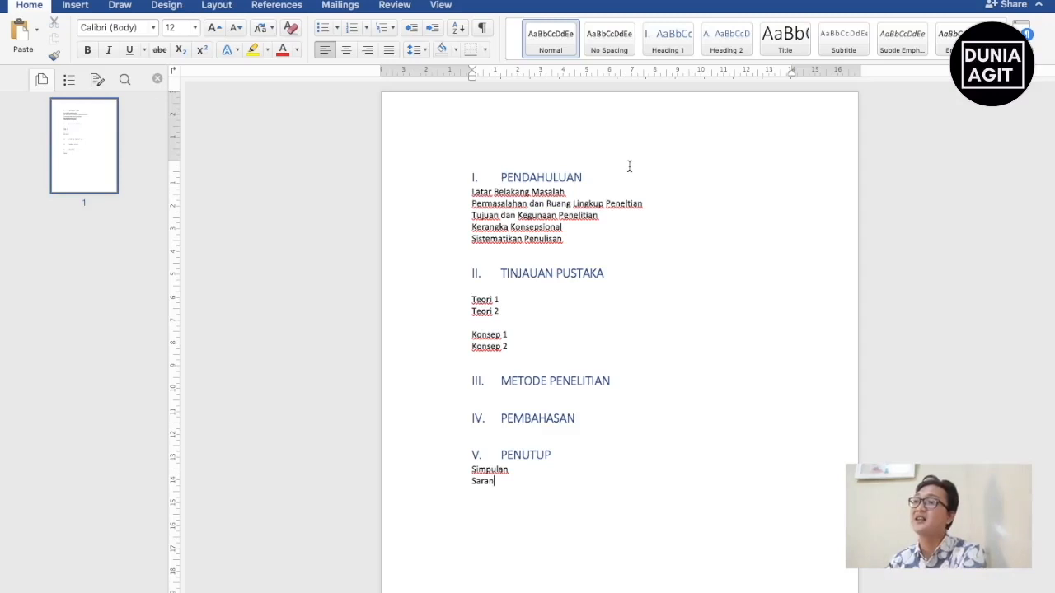
right_click(666, 47)
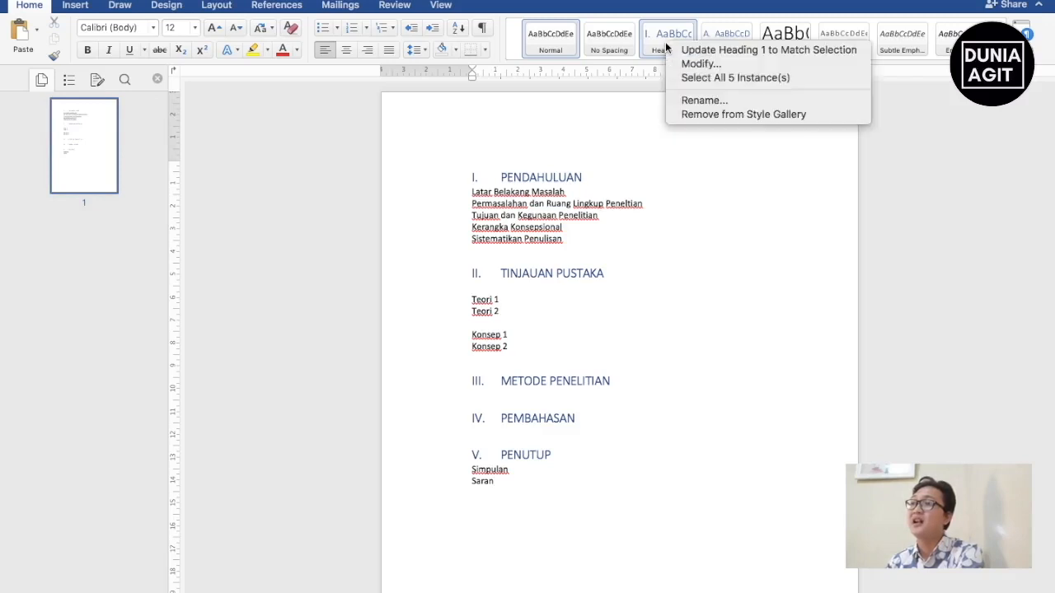
left_click(680, 63)
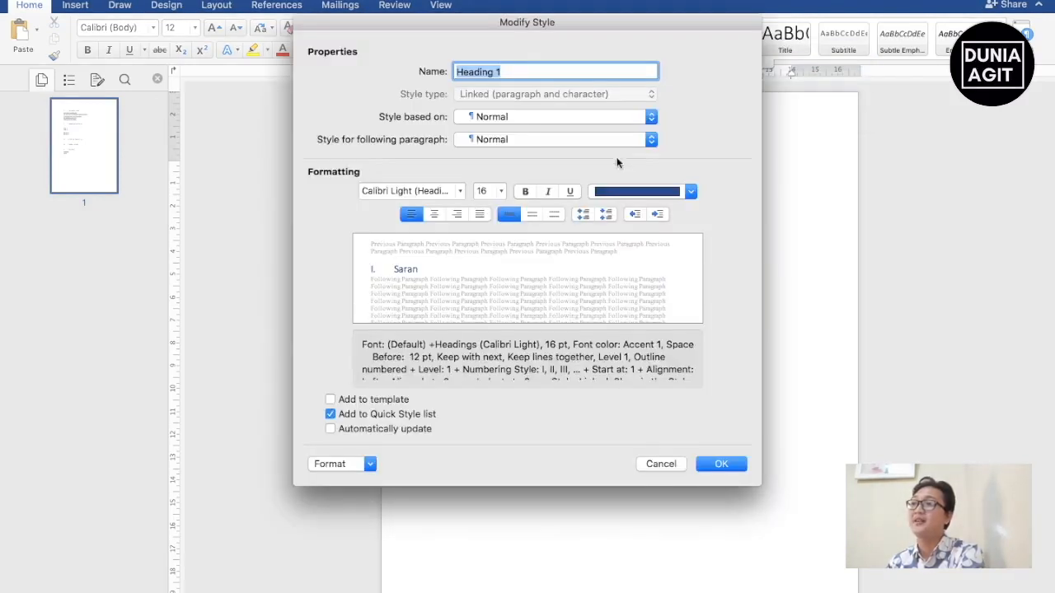
left_click(460, 191)
mouse_move(434, 311)
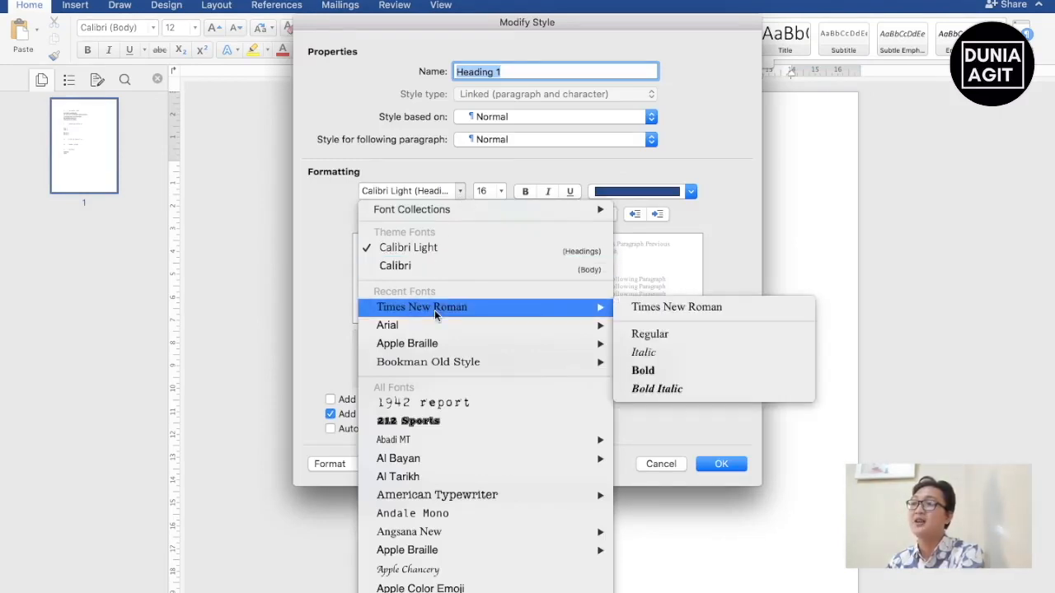
left_click(640, 310)
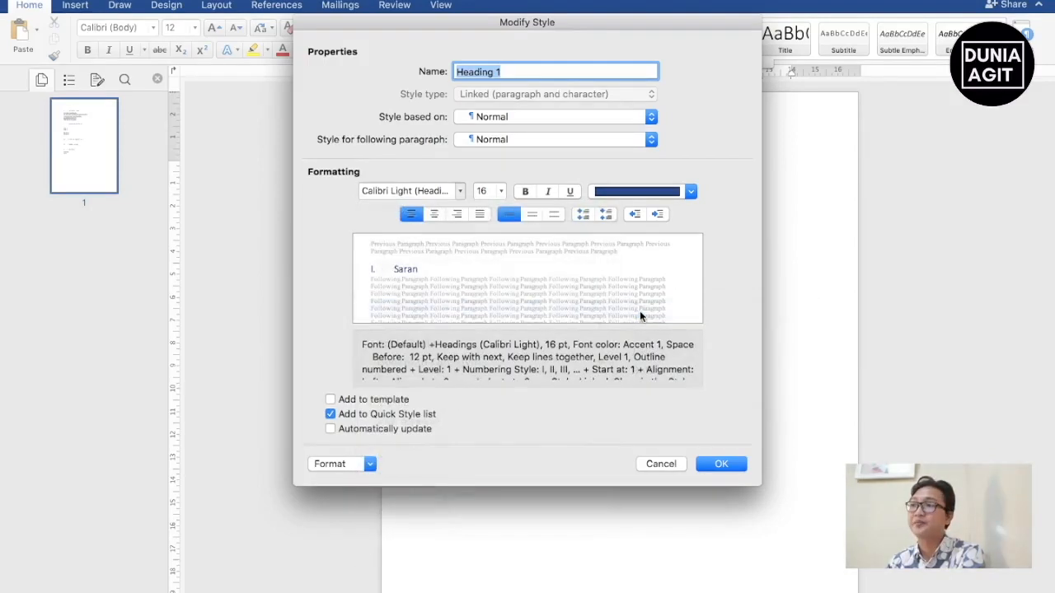
left_click(501, 190)
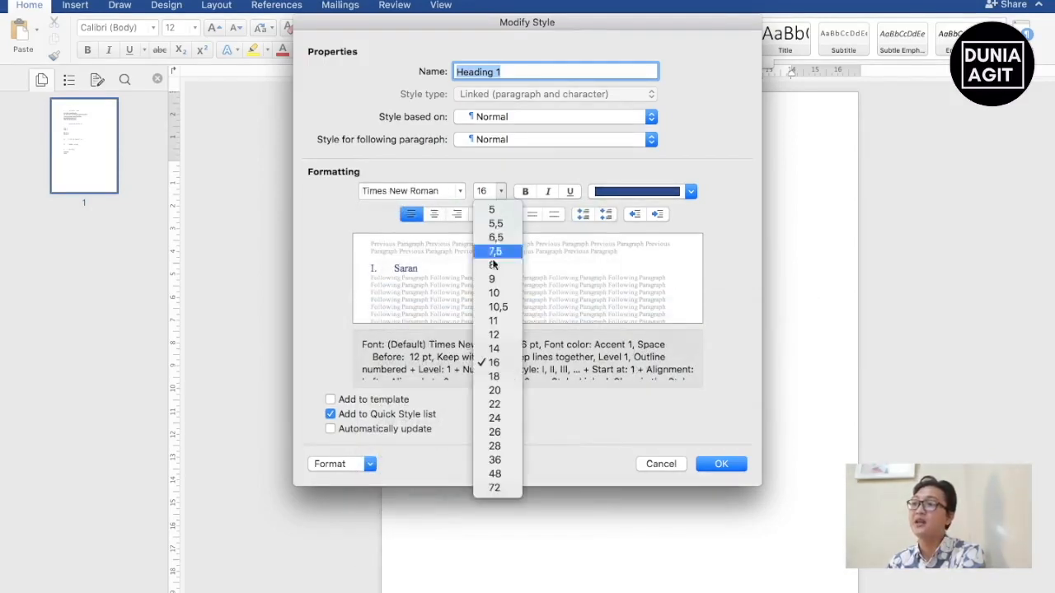
left_click(498, 337)
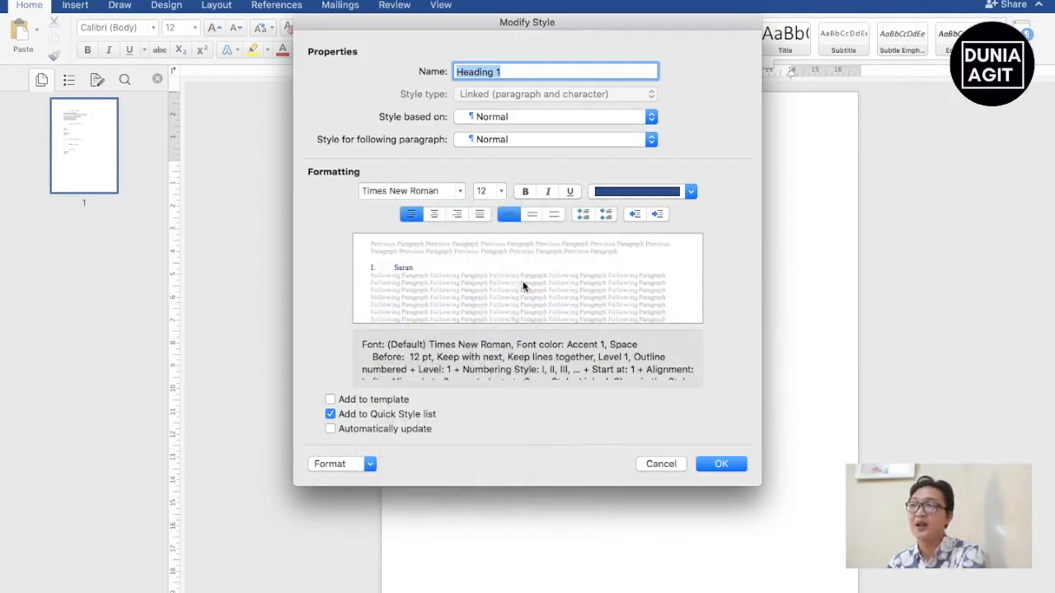
Step: Make the Heading 1 style bold, black and centered with 1.5 line spacing
left_click(528, 190)
left_click(623, 193)
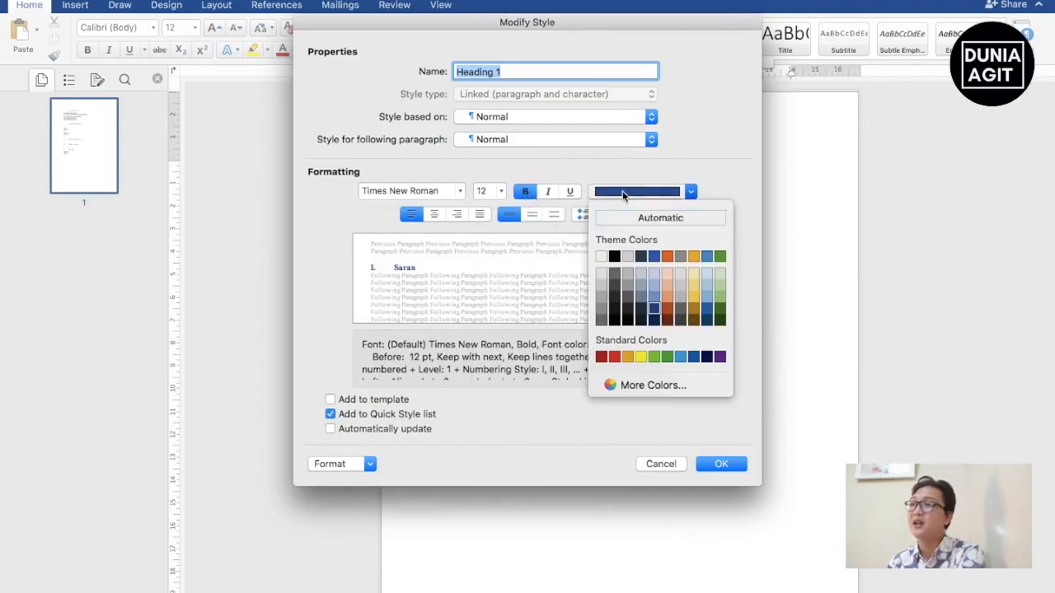
left_click(614, 256)
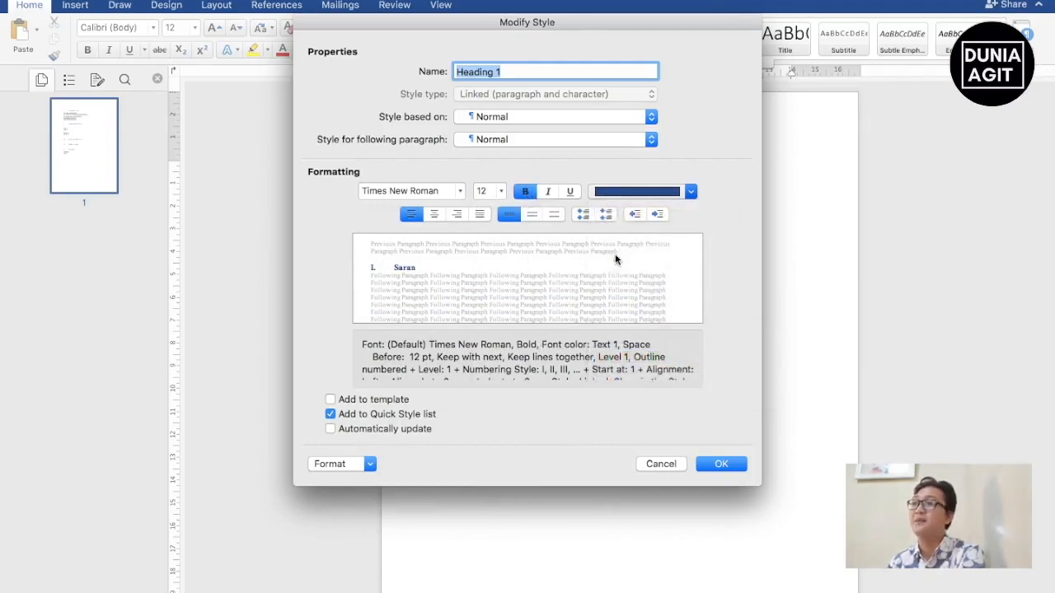
left_click(435, 214)
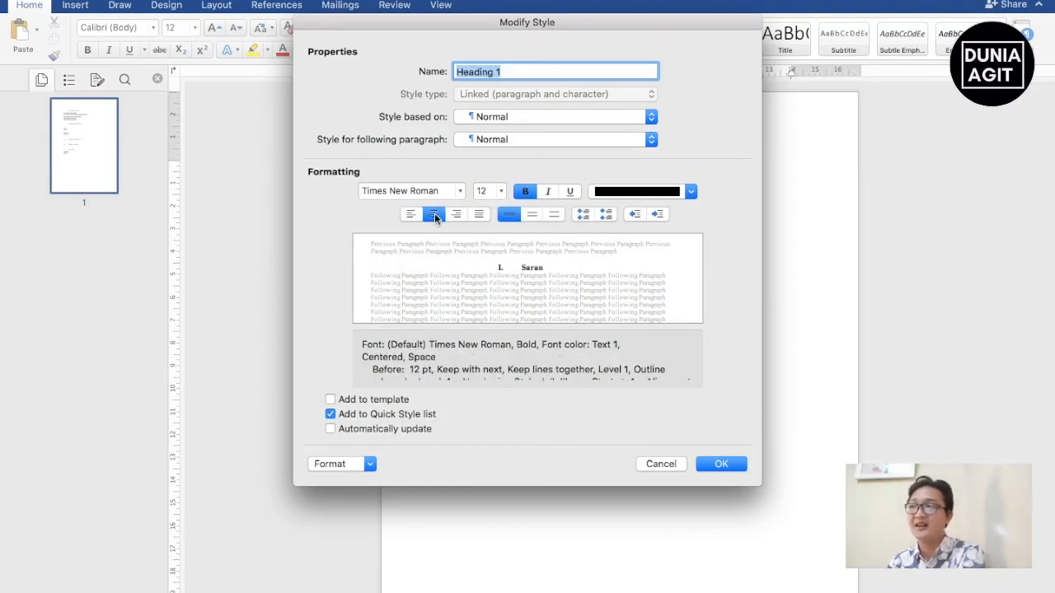
left_click(532, 214)
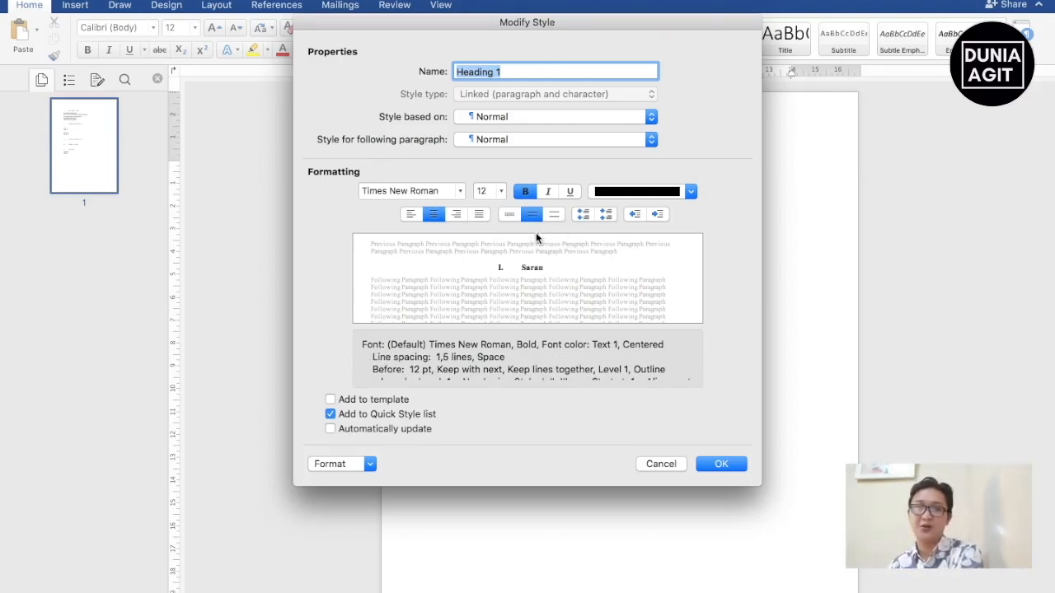
Step: Set the Heading 1 paragraph spacing to 0 pt before and 20 pt after
left_click(370, 466)
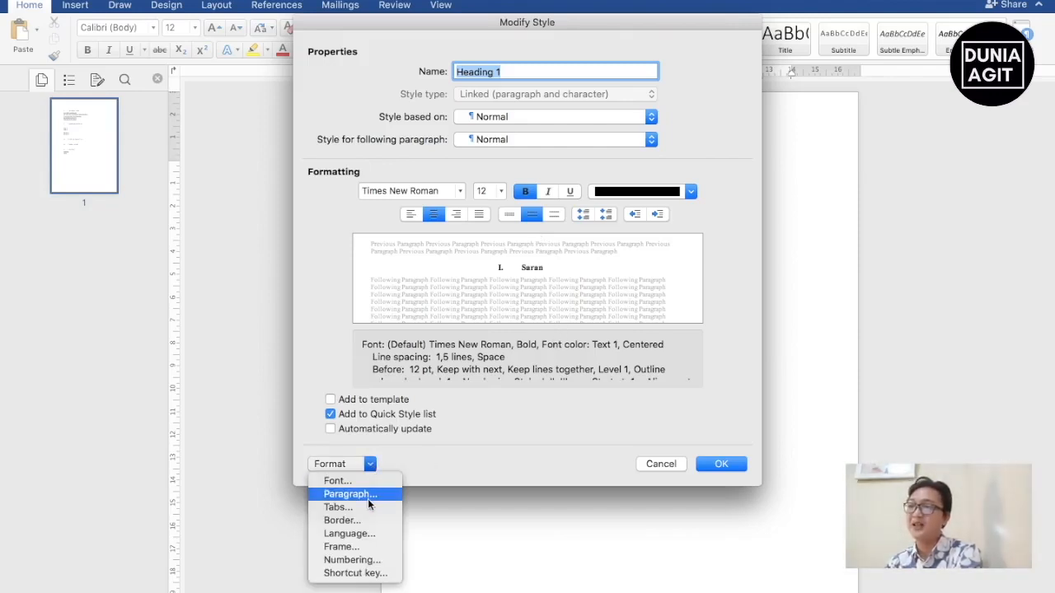
left_click(369, 498)
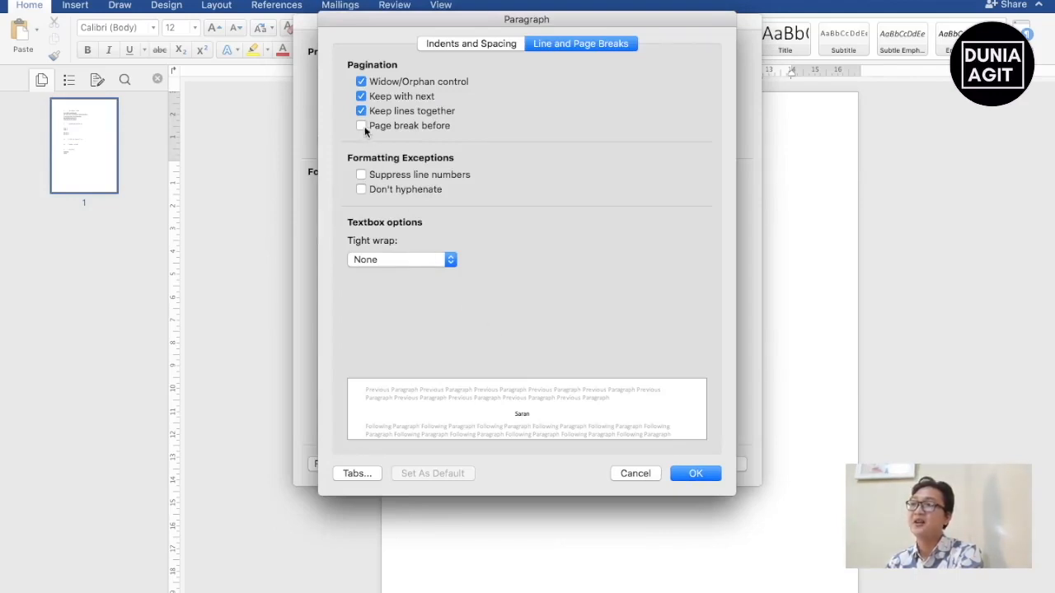
left_click(449, 45)
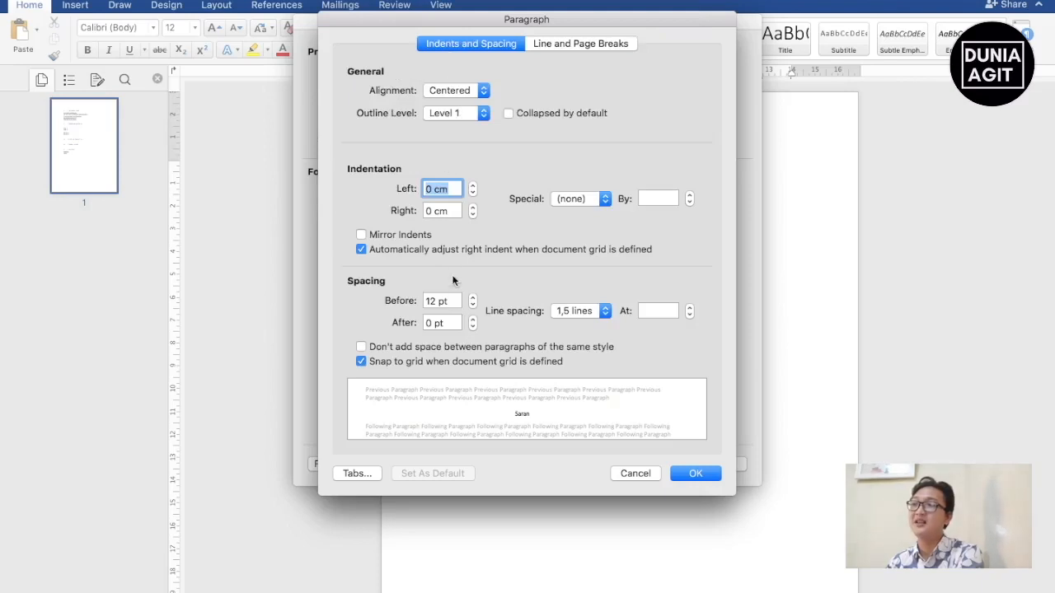
left_click(446, 300)
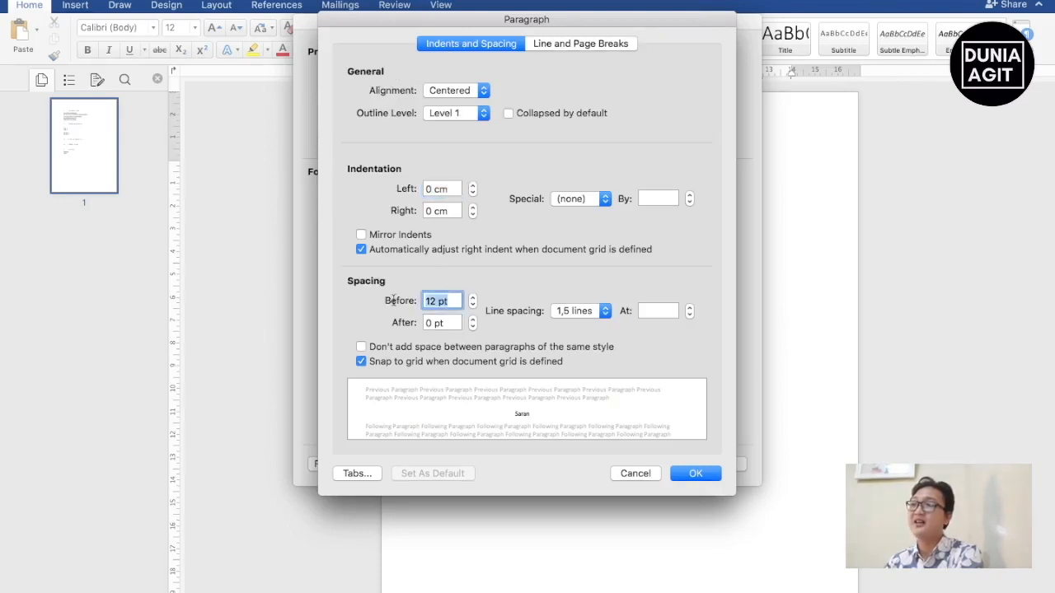
type("0")
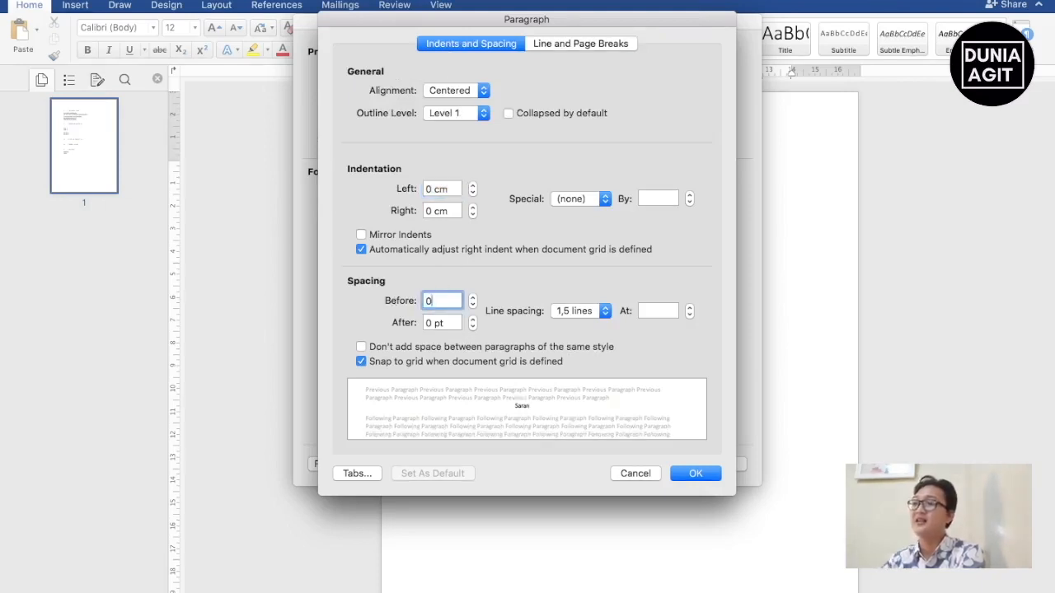
left_click(428, 323)
type("2")
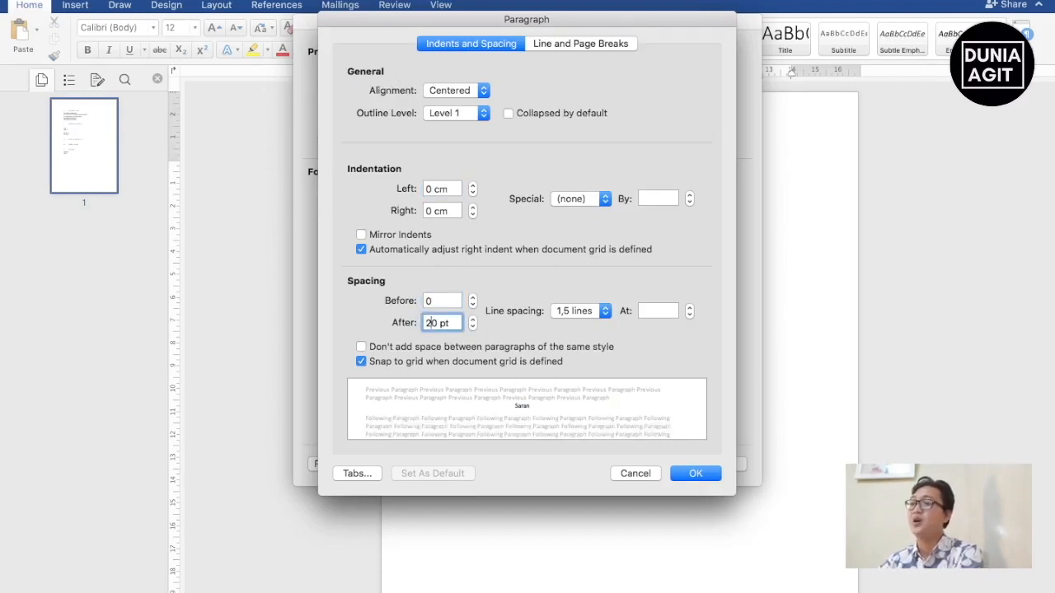
left_click(693, 474)
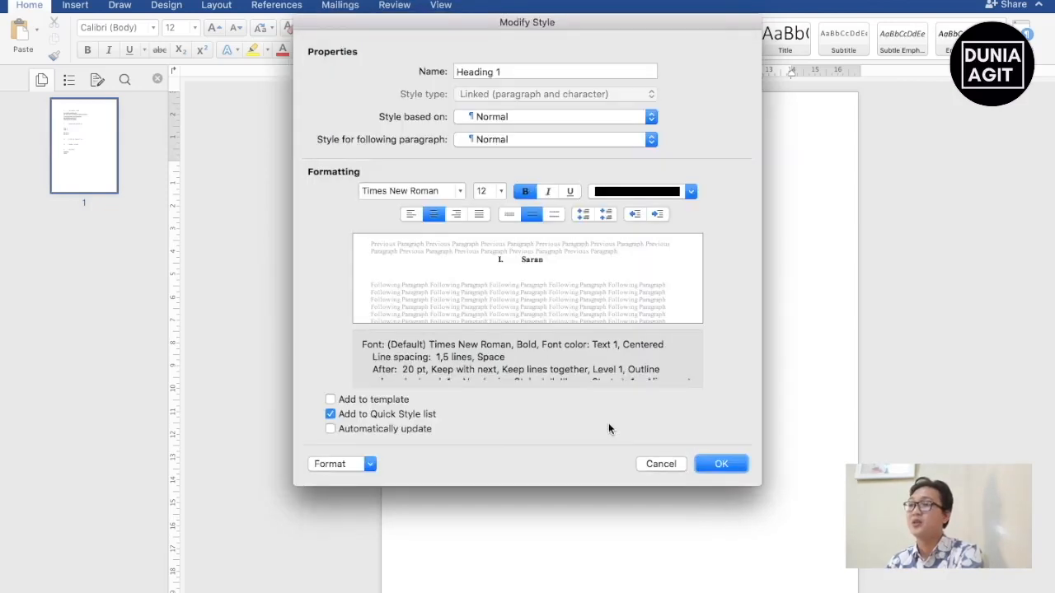
Step: Enable Page break before in the Heading 1 paragraph settings and apply the modified style to the document
left_click(370, 464)
left_click(370, 497)
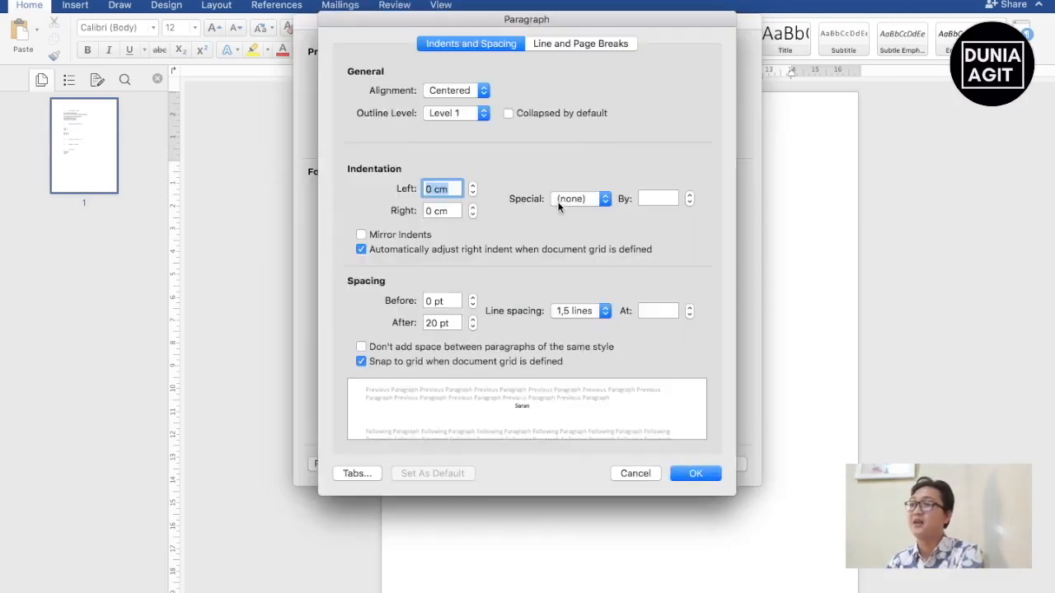
left_click(578, 45)
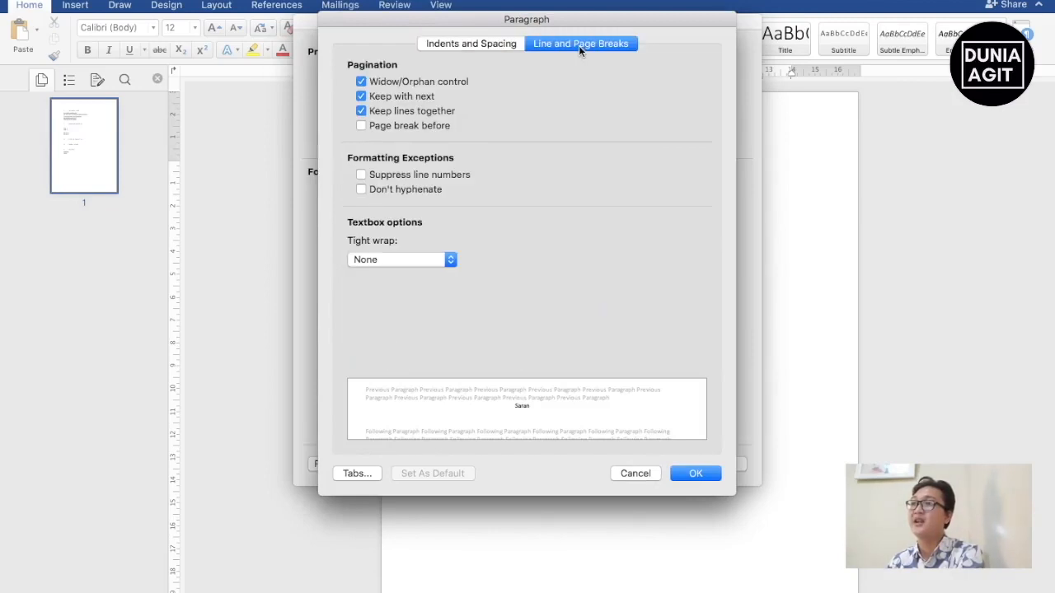
left_click(394, 130)
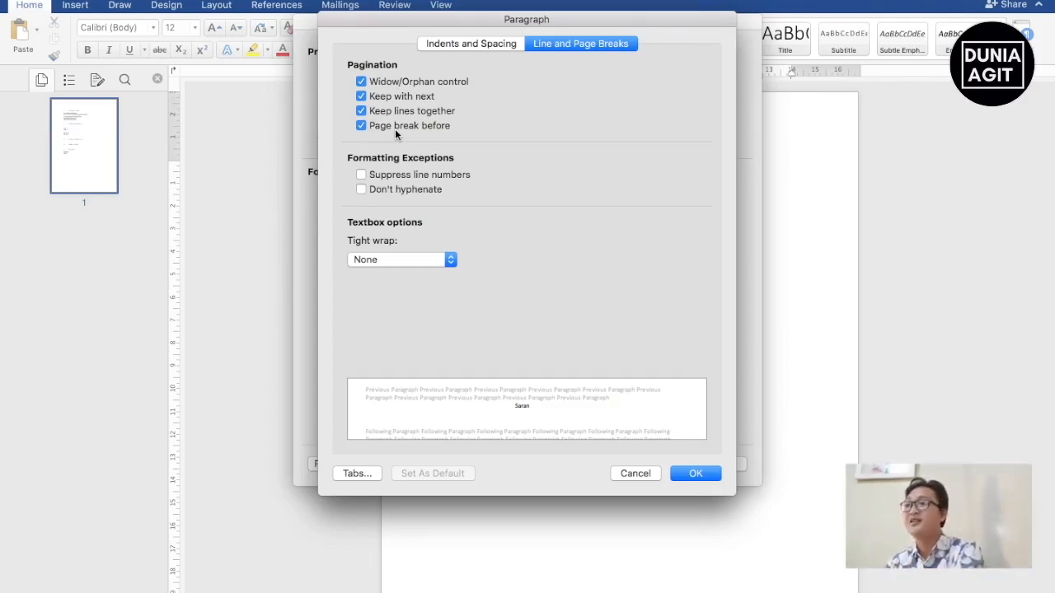
left_click(696, 475)
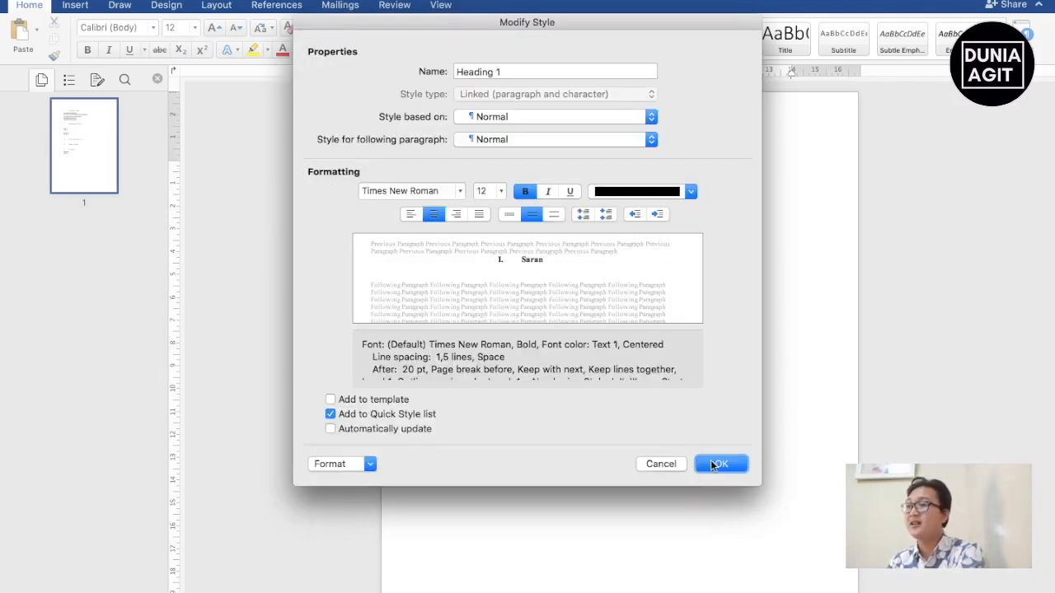
left_click(715, 464)
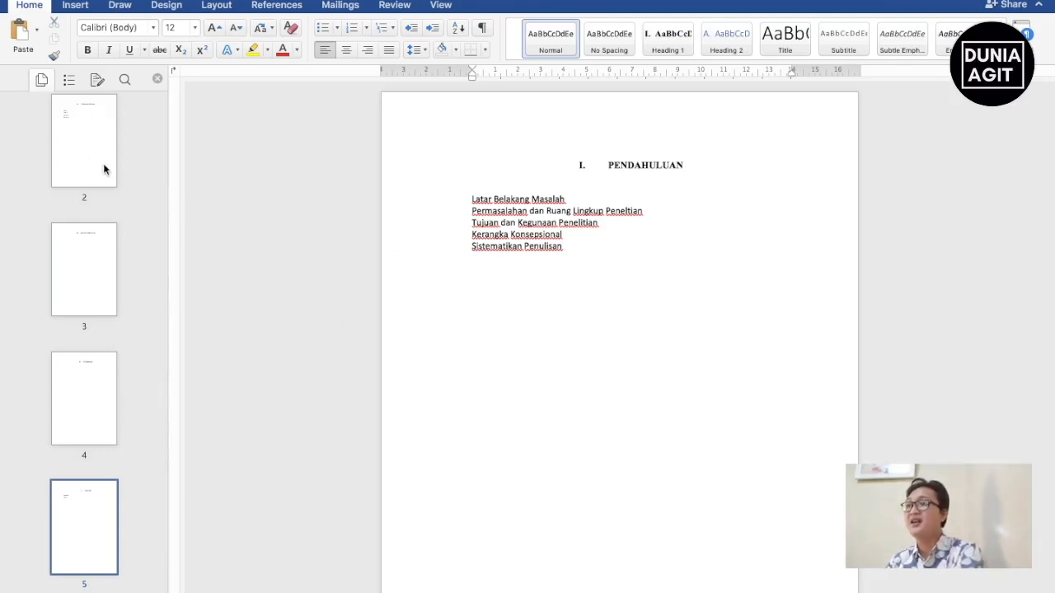
Step: Review the chapter pages through their thumbnails to check each heading's layout and page break, ending at the first page
left_click(91, 252)
left_click(86, 382)
left_click(85, 518)
scroll(71, 385, "up", 1)
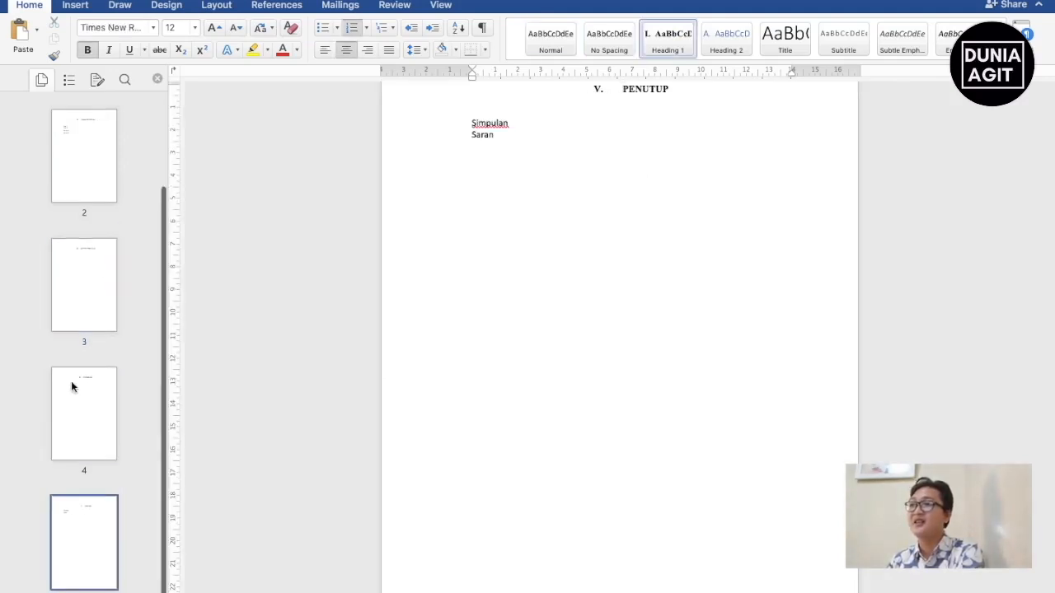
left_click(84, 177)
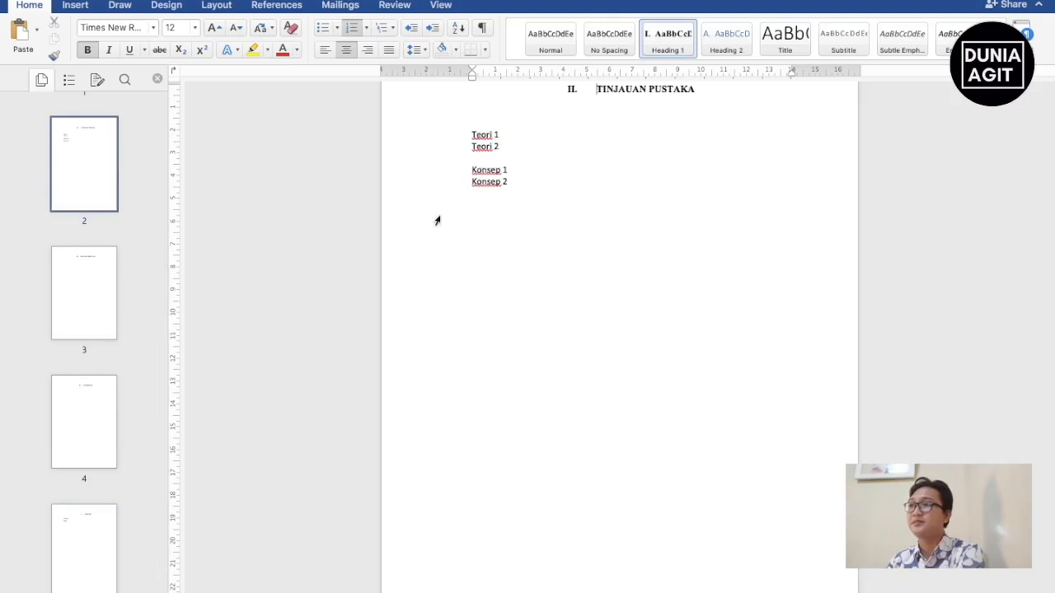
scroll(435, 219, "up", 3)
scroll(100, 134, "up", 2)
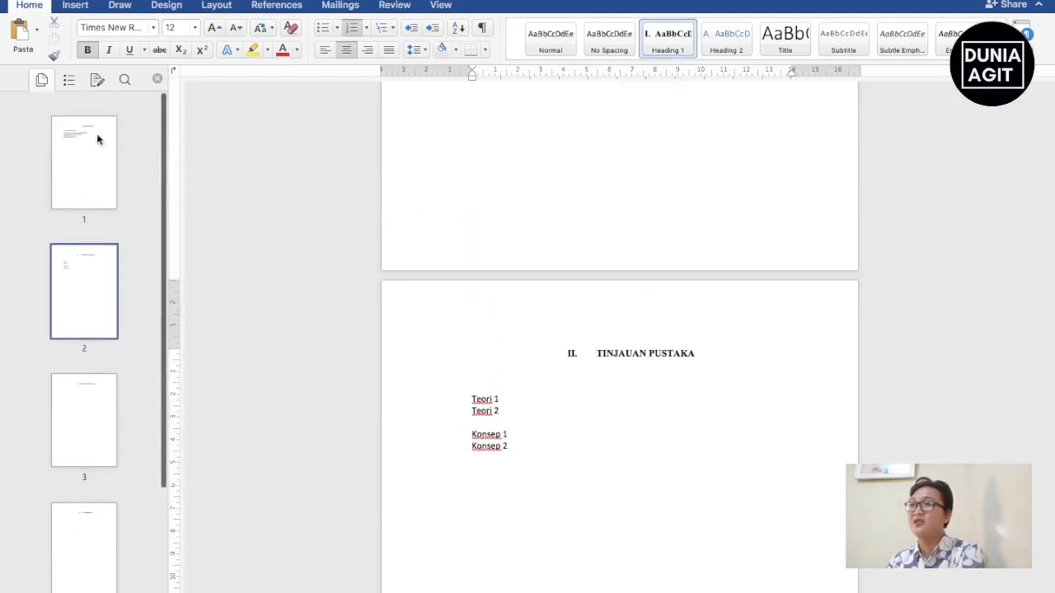
left_click(72, 112)
Step: Show the document's heading list and use it to visit TINJAUAN PUSTAKA and return to PENDAHULUAN
left_click(70, 82)
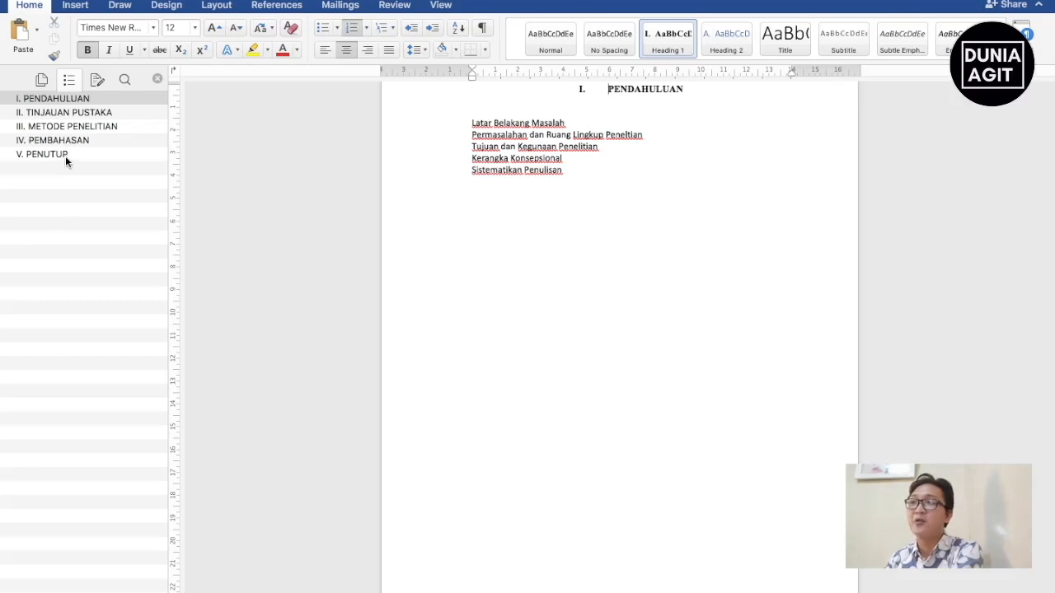
left_click(59, 112)
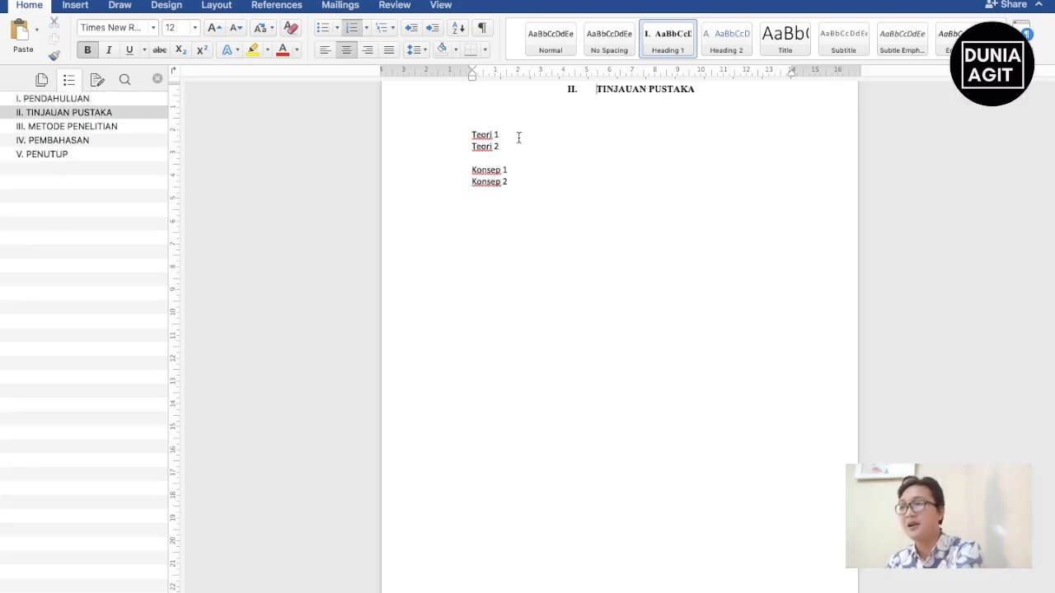
left_click(61, 99)
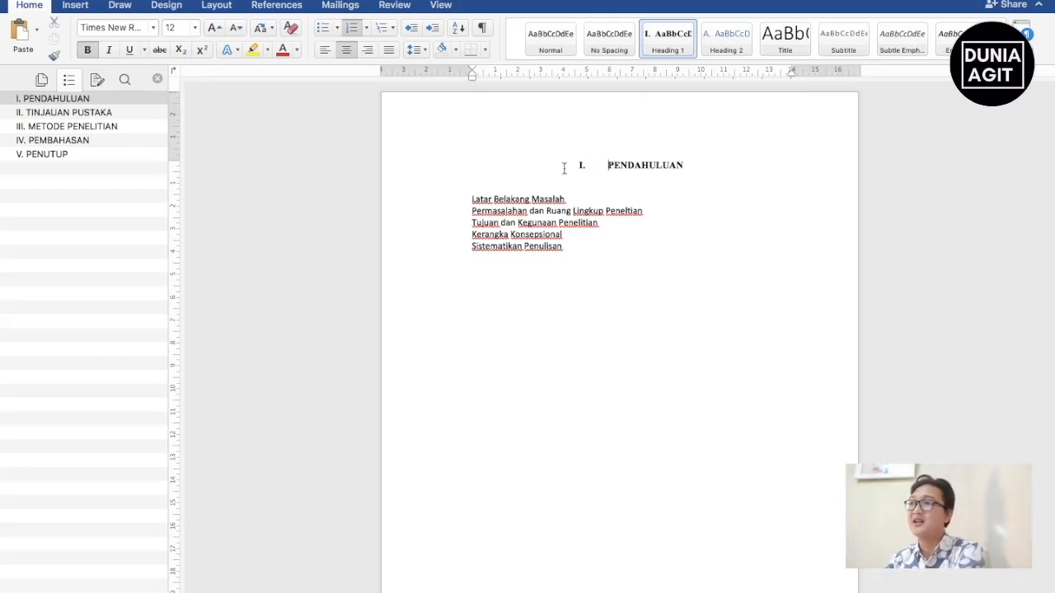
Step: Change the Heading 1 outline numbering so level 1 reads "BAB I" without the trailing period, and apply the modified style
right_click(658, 38)
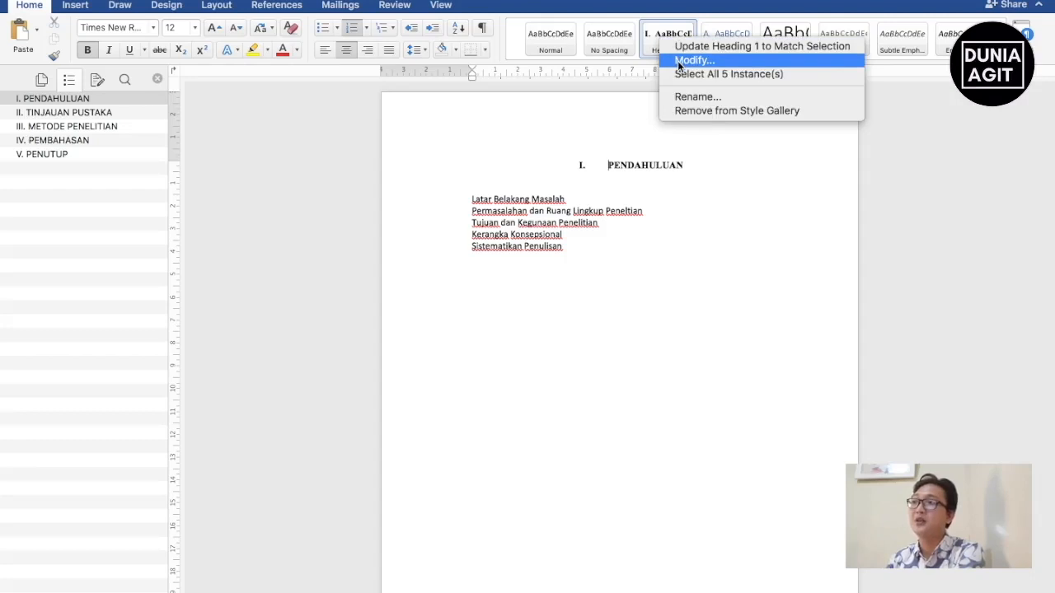
left_click(678, 64)
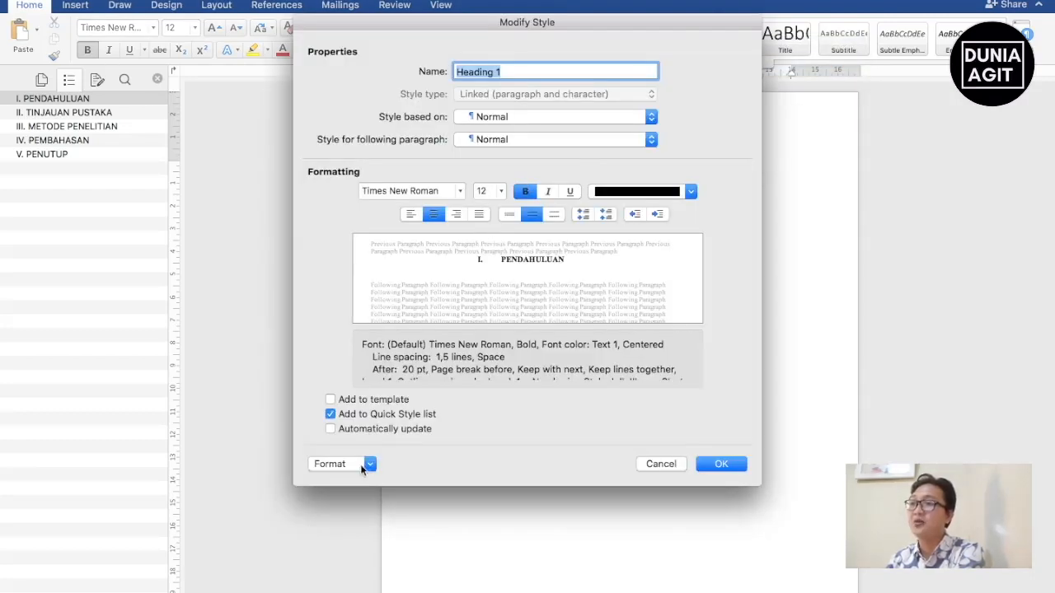
left_click(367, 465)
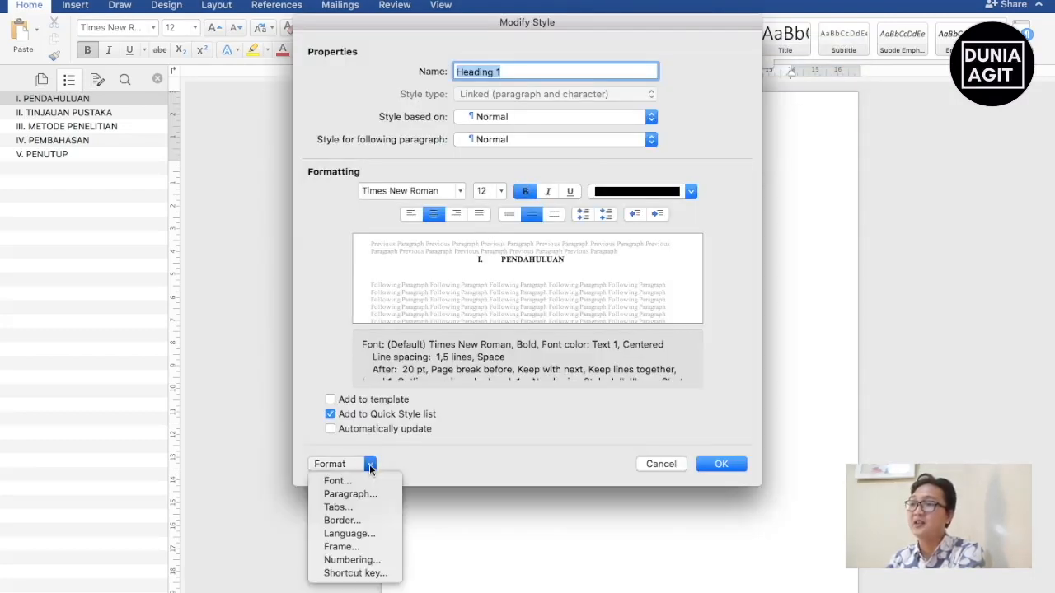
left_click(354, 560)
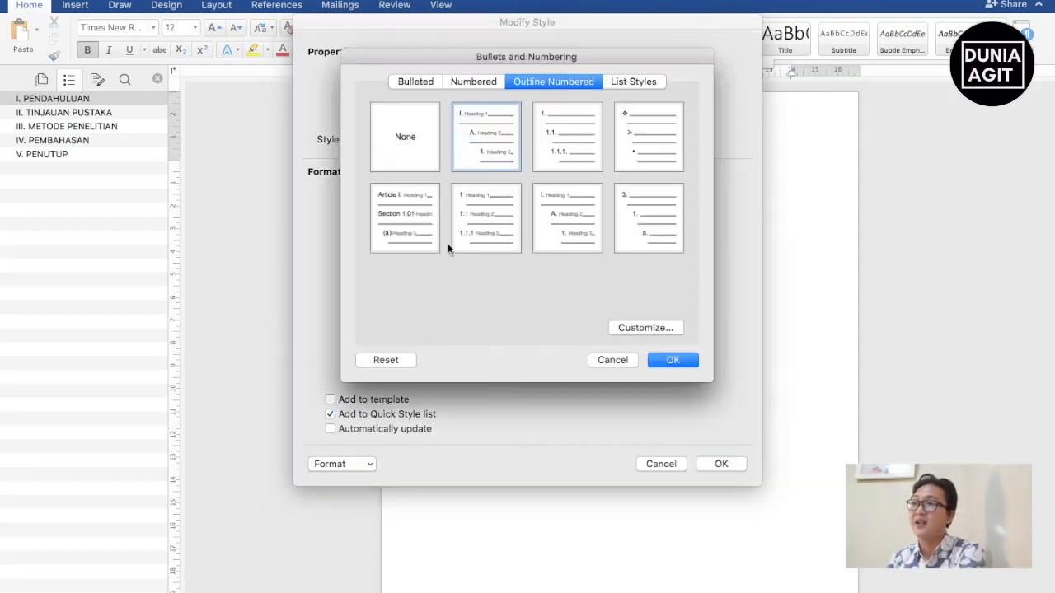
left_click(635, 330)
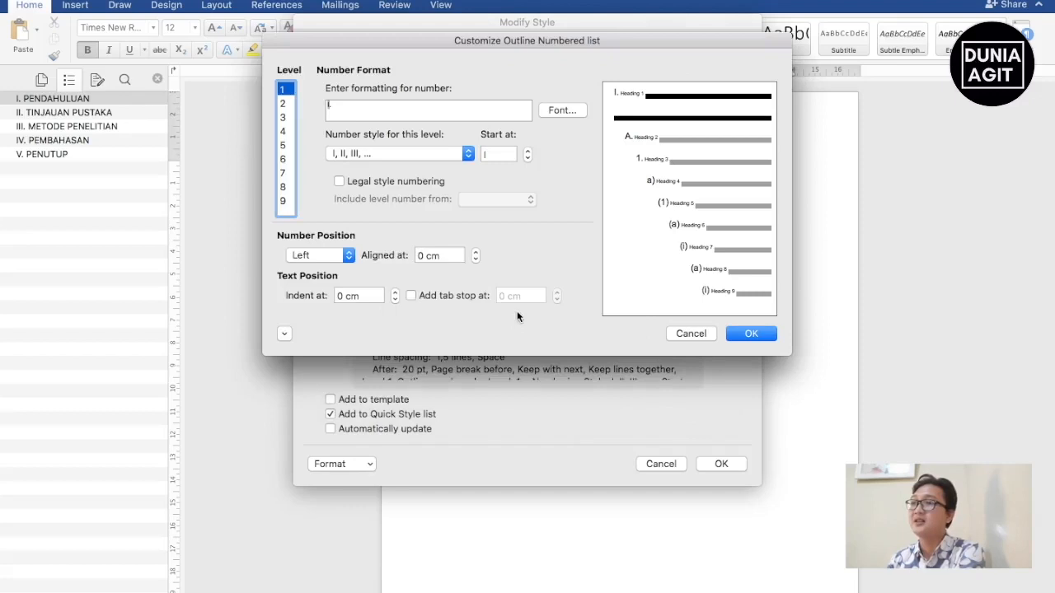
left_click(327, 107)
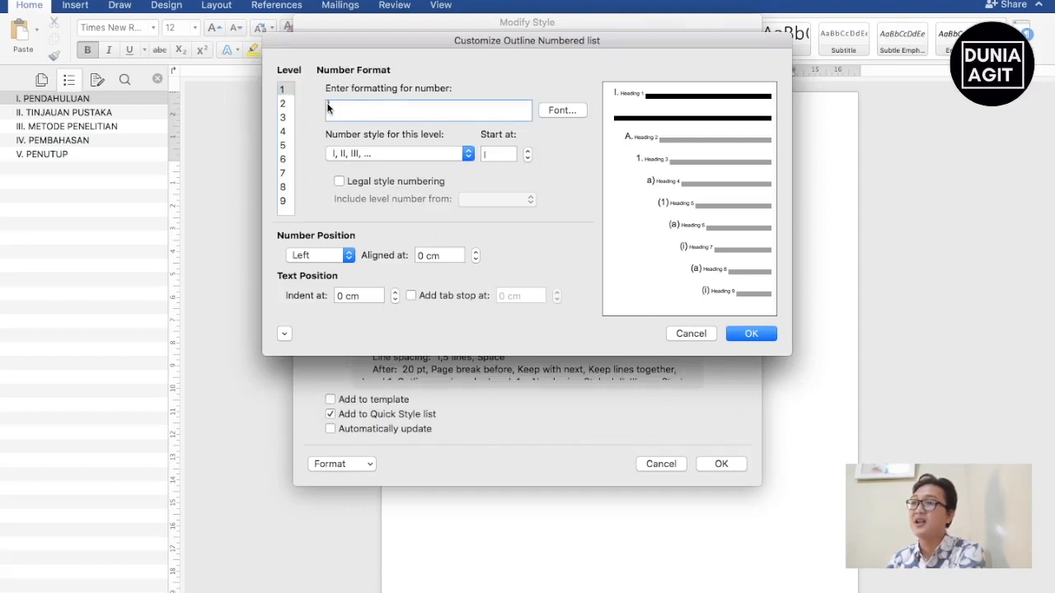
type("BAB")
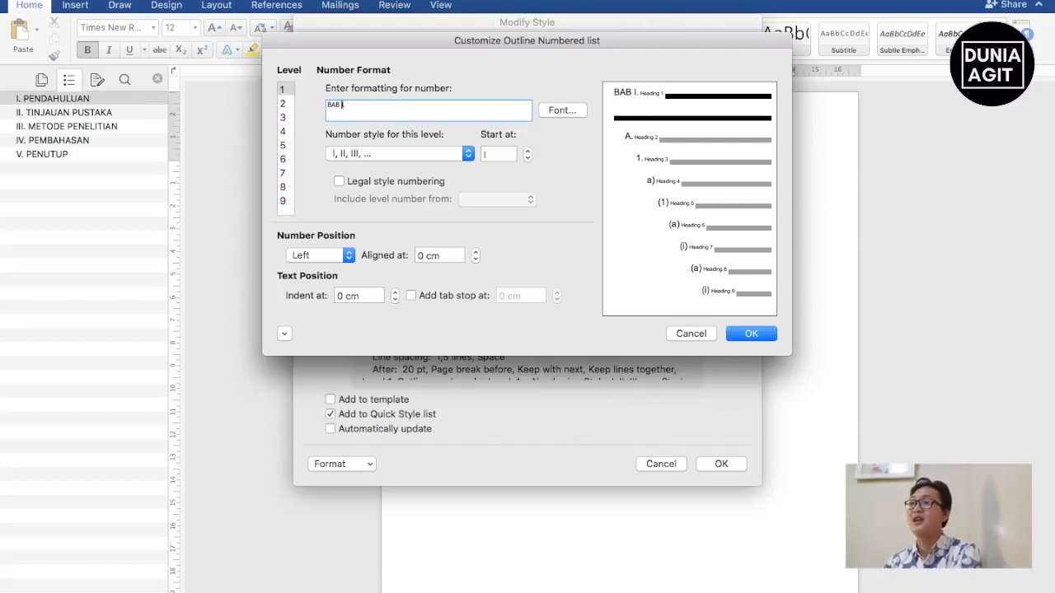
key("BackSpace")
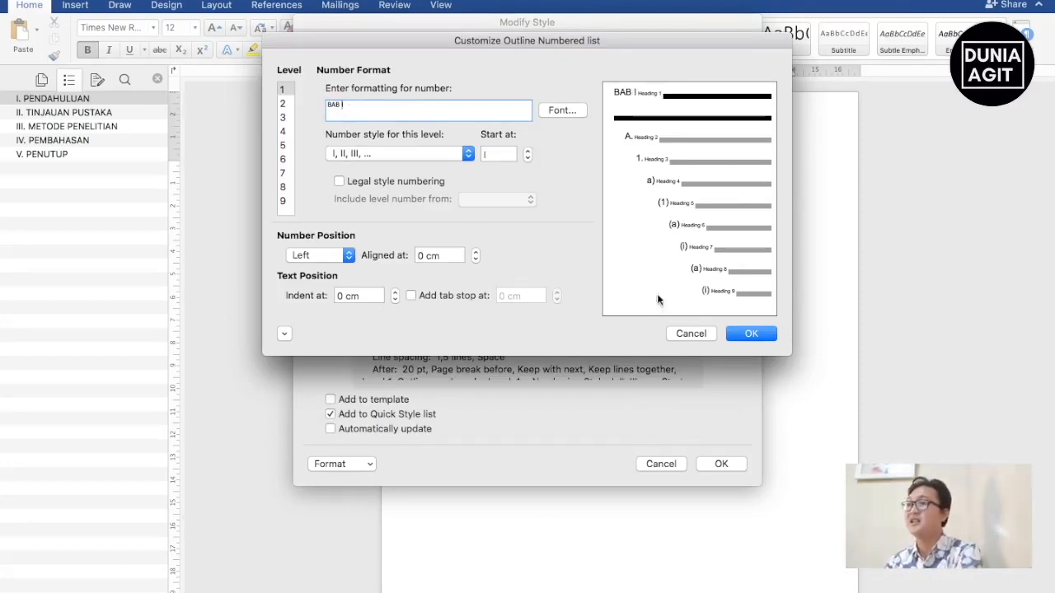
left_click(750, 333)
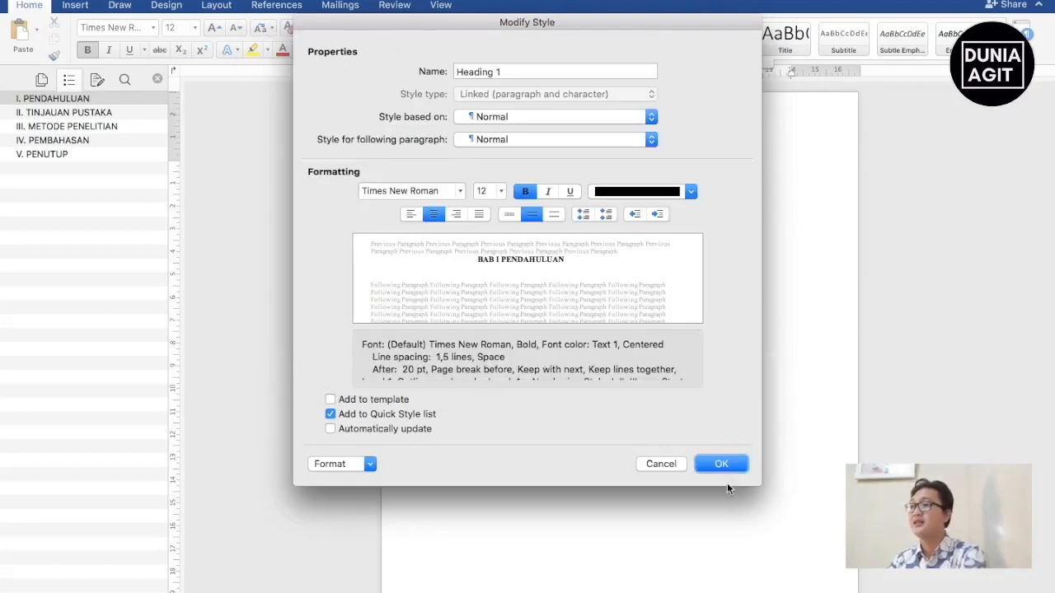
left_click(717, 462)
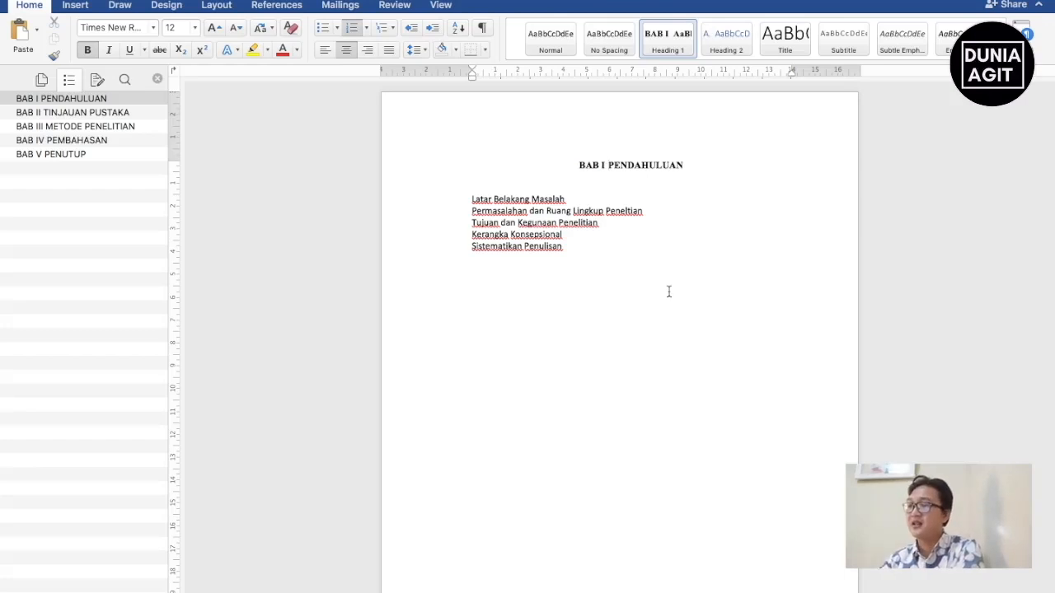
Step: Put PENDAHULUAN and TINJAUAN PUSTAKA on a second line below BAB I and BAB II, keeping each chapter as a single heading
key("shift+Return")
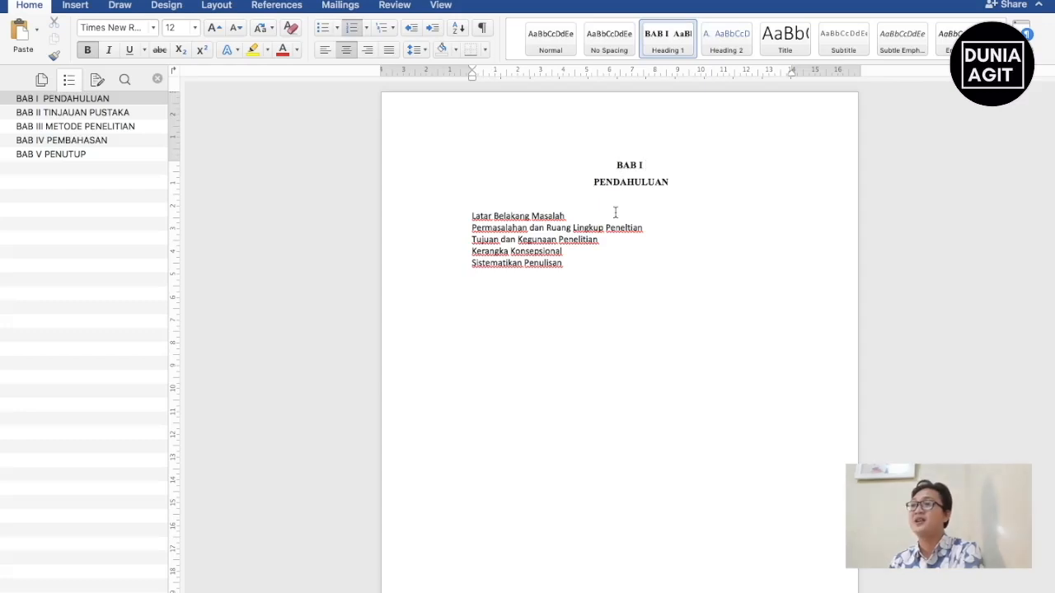
scroll(615, 211, "down", 10)
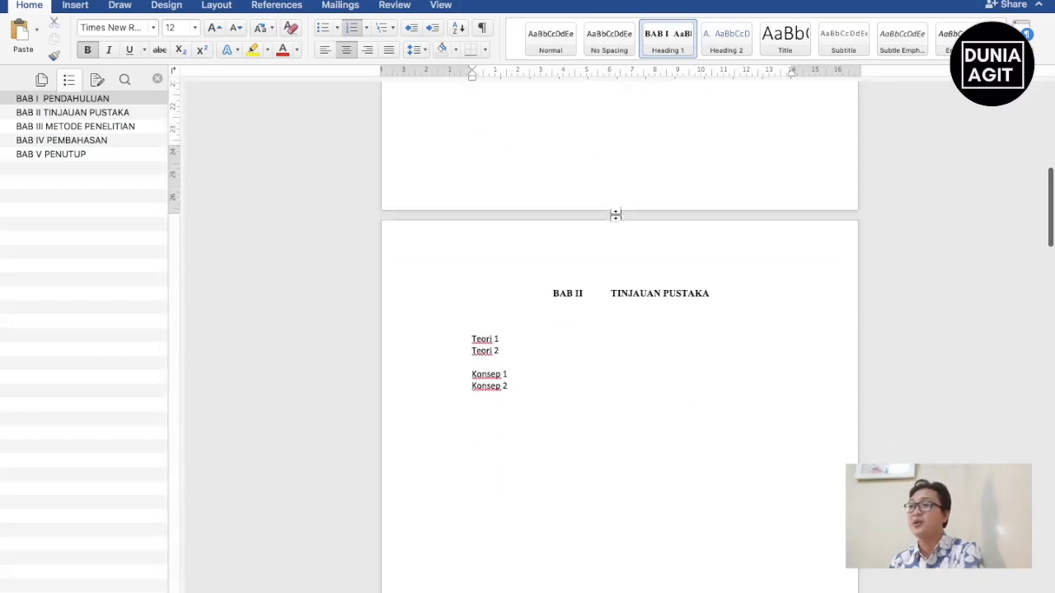
left_click(611, 292)
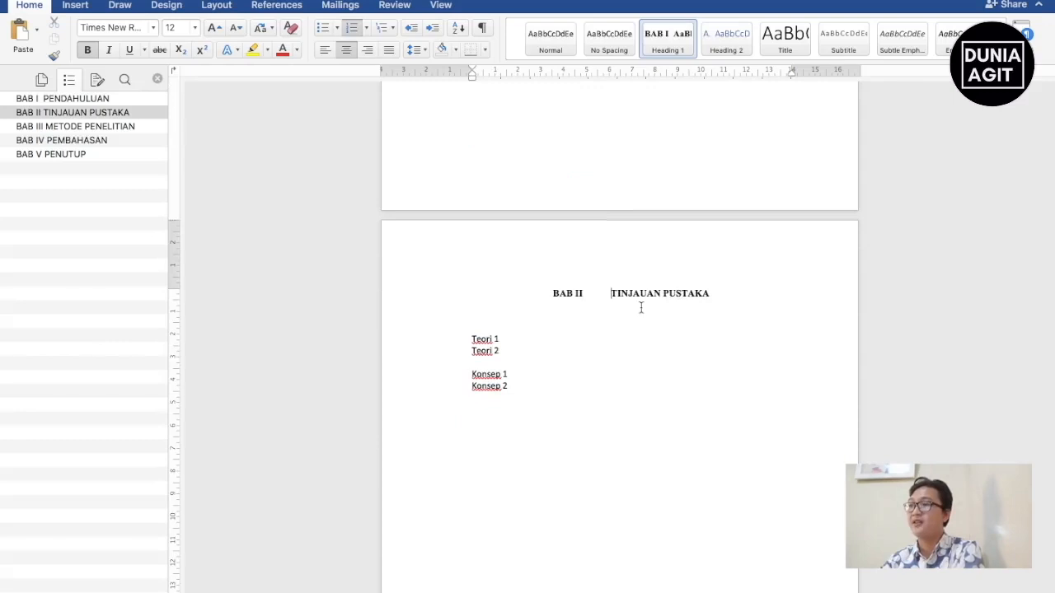
key("shift+Return")
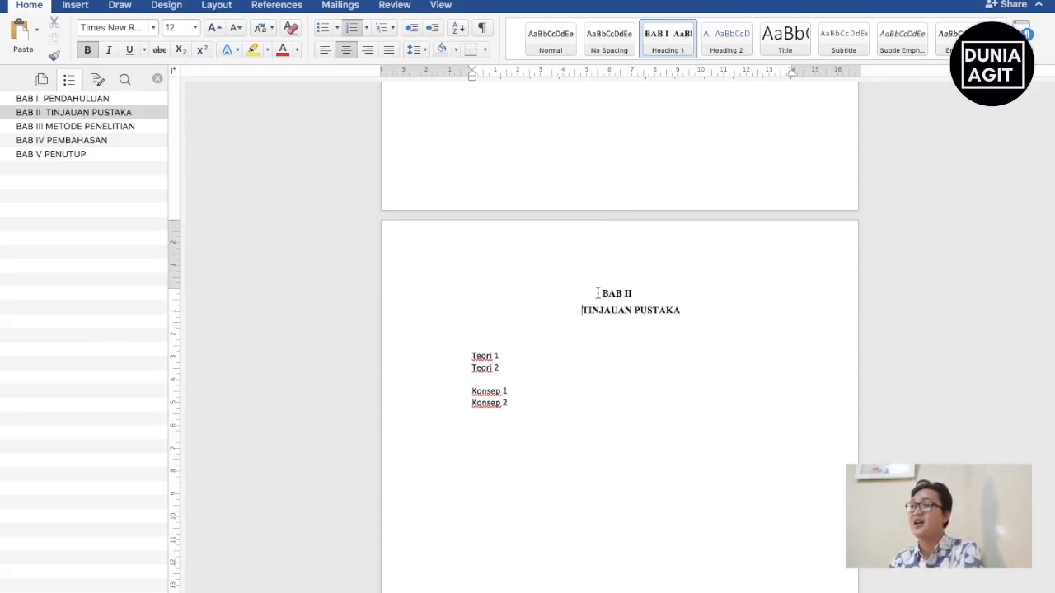
left_click(583, 295)
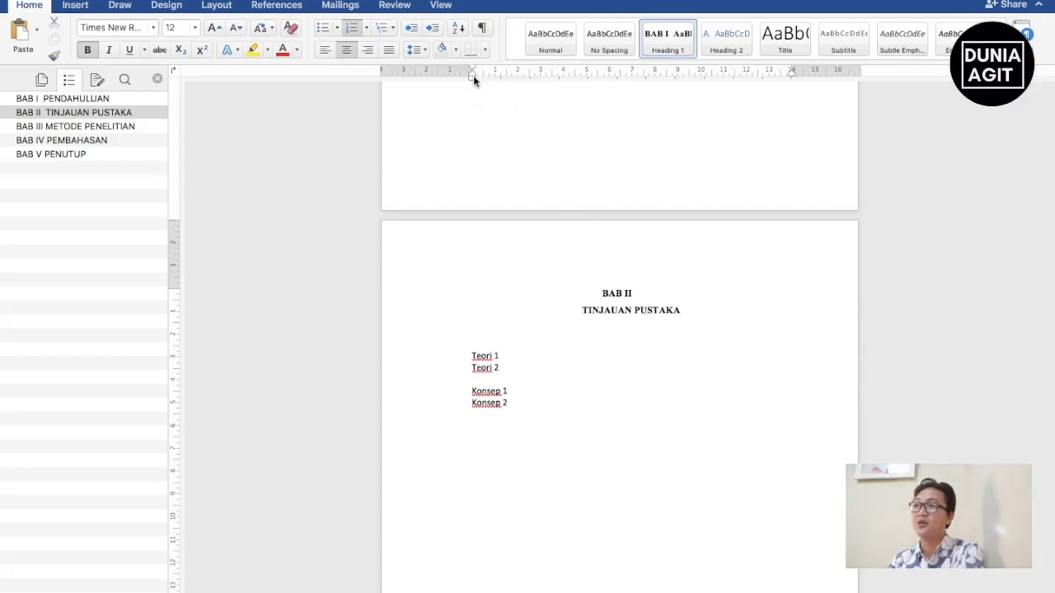
Step: Put METODE PENELITIAN on a second line of its heading and increase the first-line indent slightly to centre BAB III above it
left_click(130, 125)
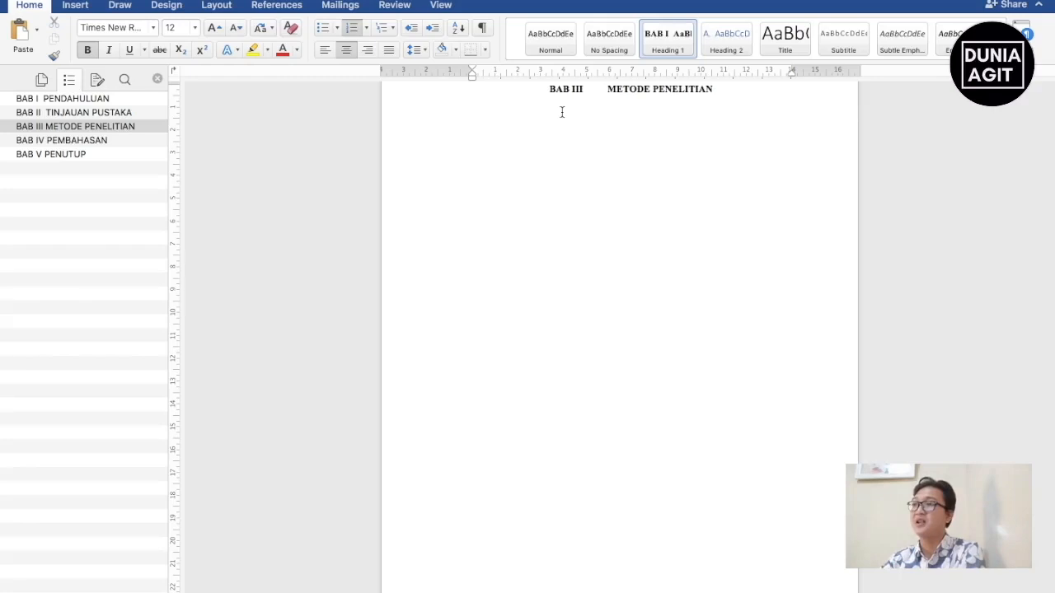
key("Return")
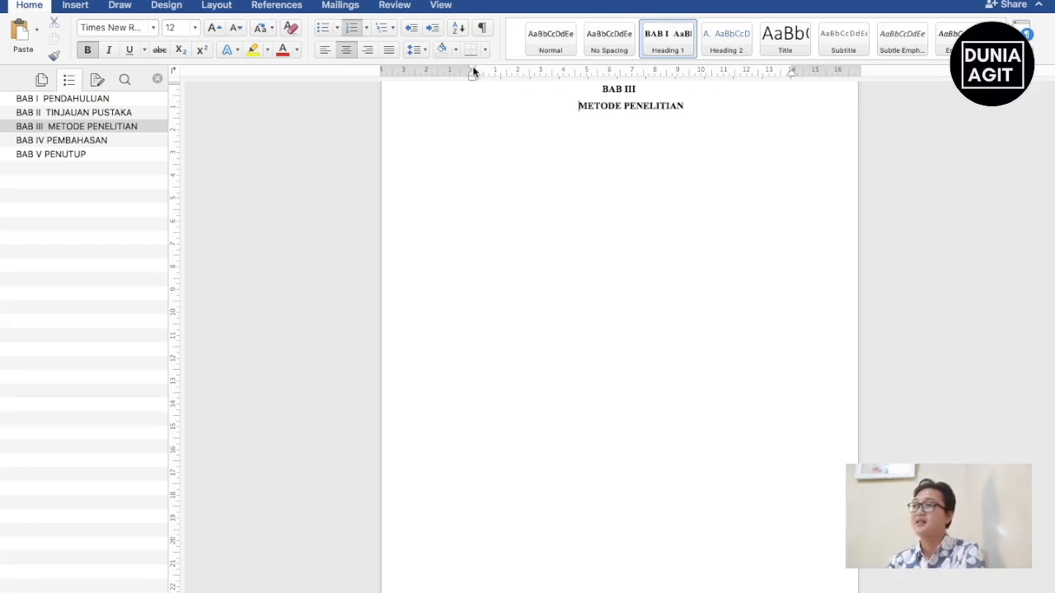
left_click_drag(473, 72, 482, 67)
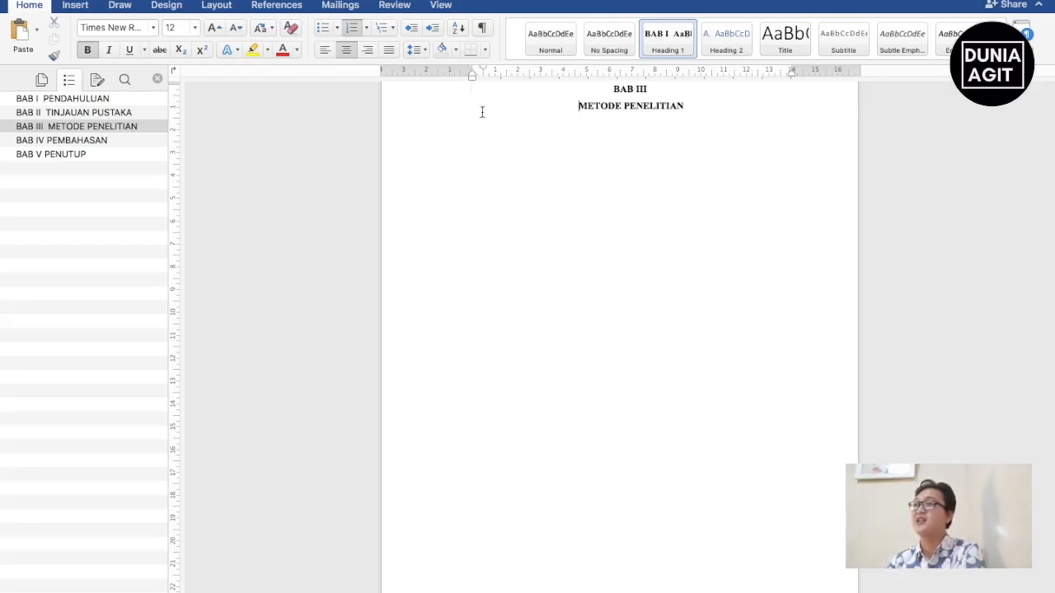
Step: Put PEMBAHASAN and PENUTUP on second lines of their headings and increase the first-line indents slightly to centre BAB IV and BAB V
left_click(107, 140)
key("shift+Return")
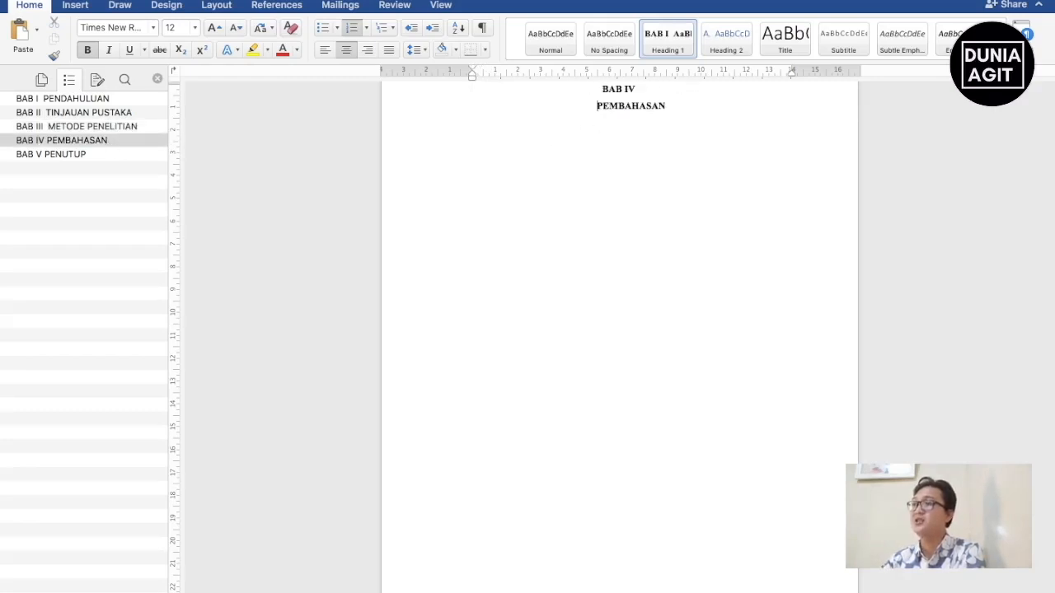
left_click_drag(478, 71, 483, 66)
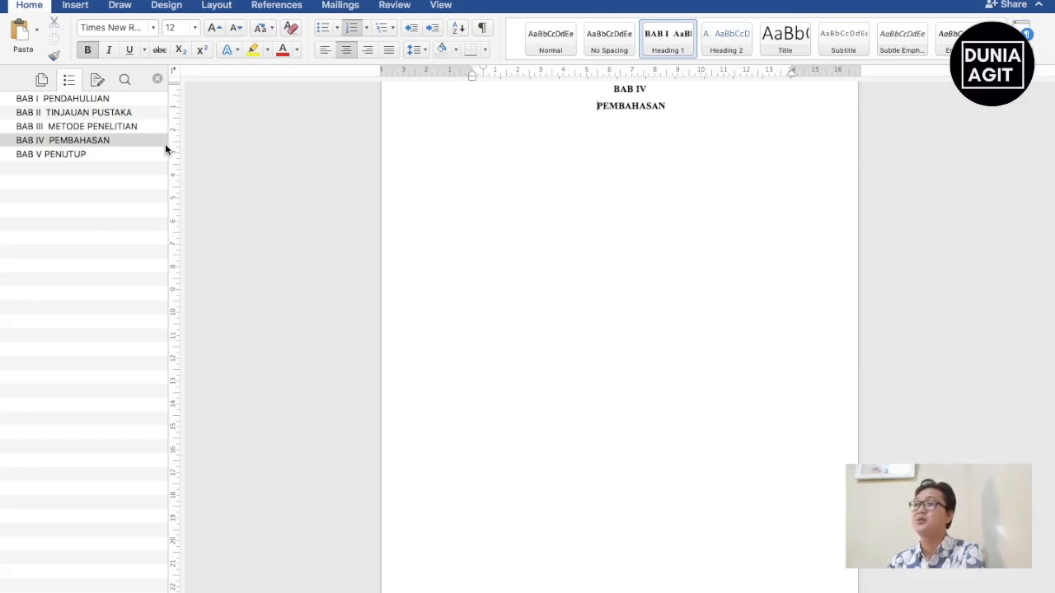
left_click(115, 156)
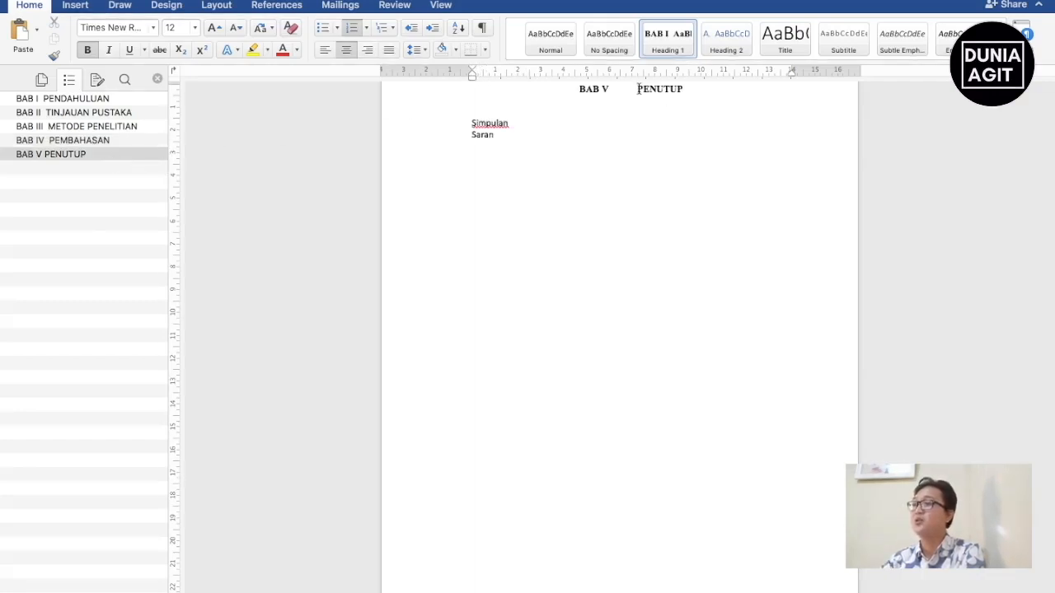
key("shift+Return")
left_click_drag(473, 71, 487, 72)
scroll(558, 164, "up", 3)
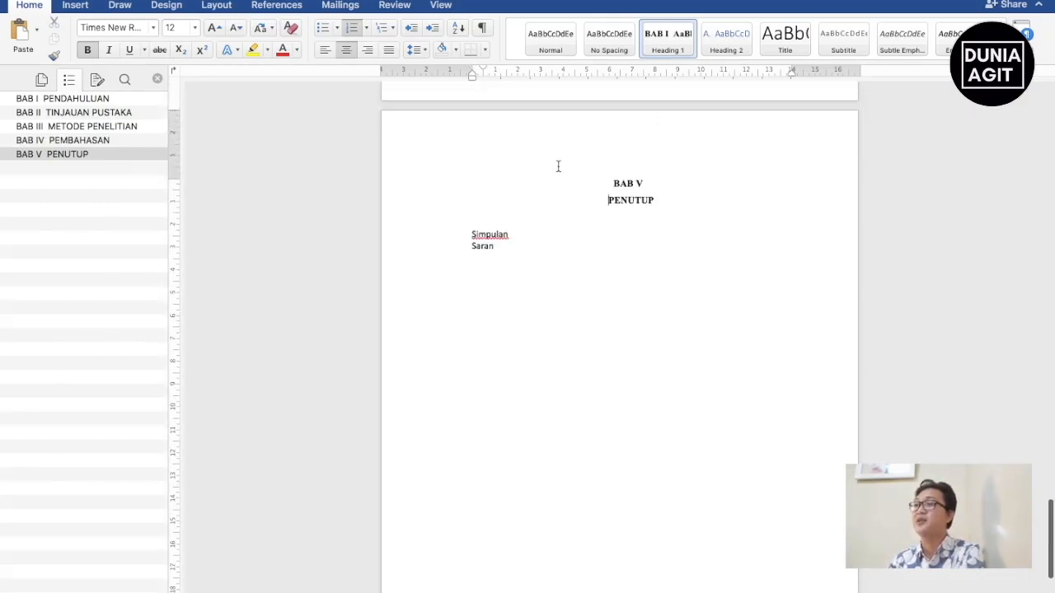
Step: Apply the Heading 2 style to the five subheadings of BAB I, from Latar Belakang Masalah to Sistematikan Penulisan
left_click(117, 98)
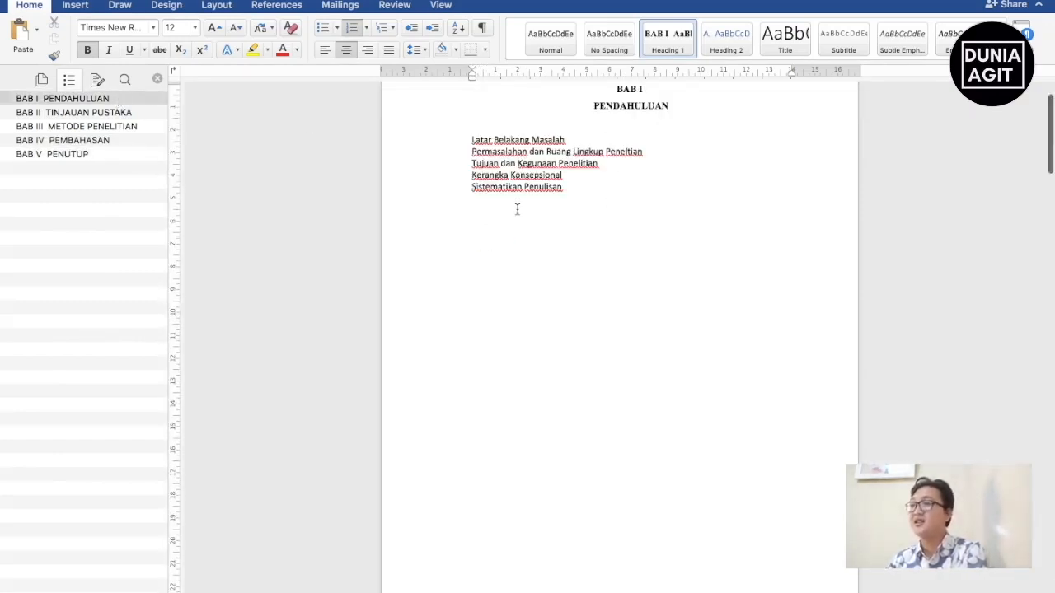
scroll(511, 206, "up", 1)
left_click_drag(468, 215, 557, 269)
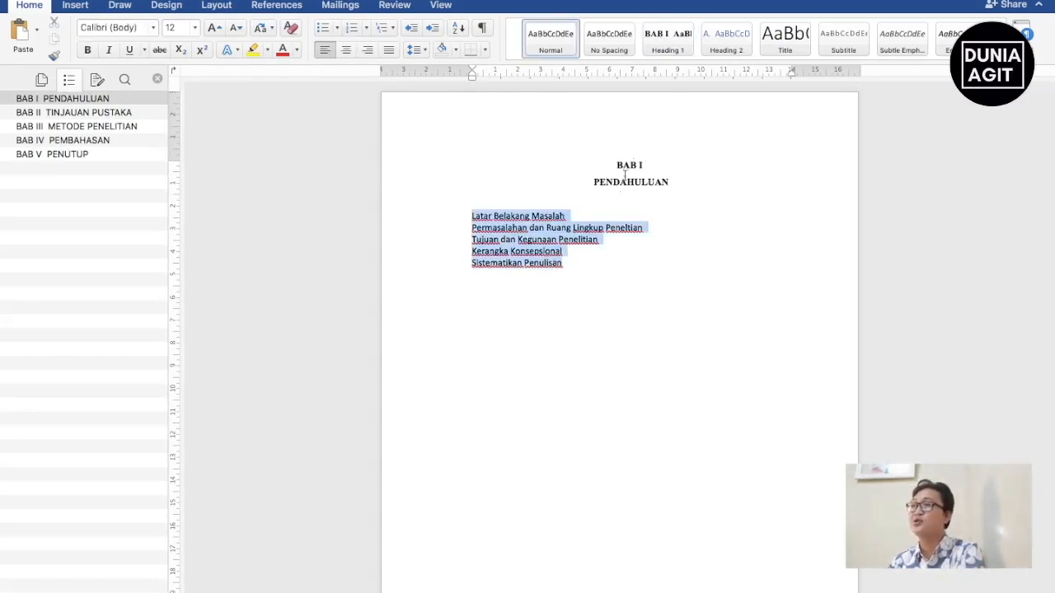
left_click(718, 46)
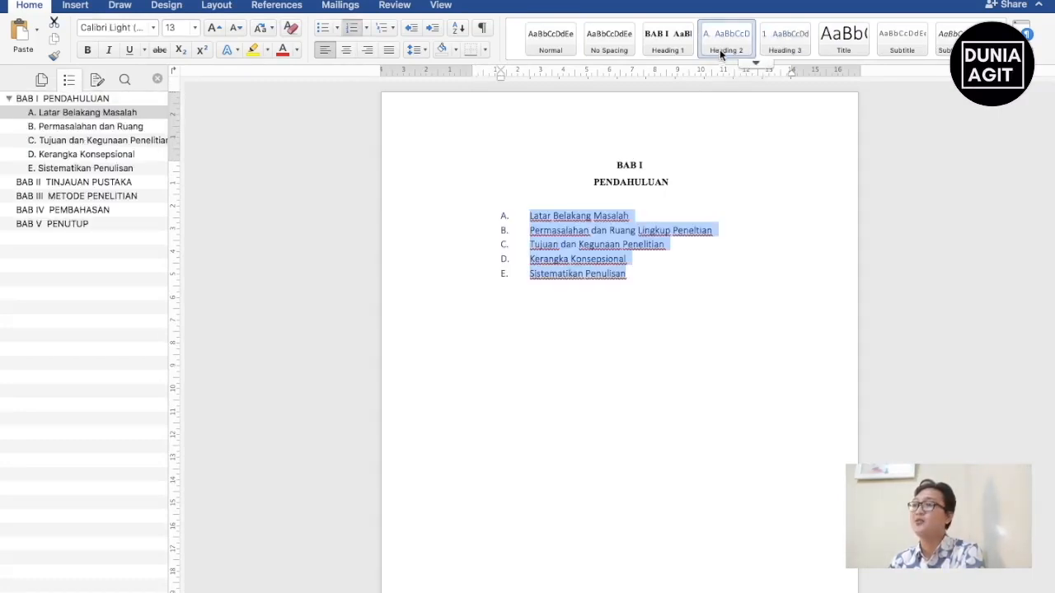
Step: Modify the Heading 2 style to use Times New Roman at size 12
right_click(721, 50)
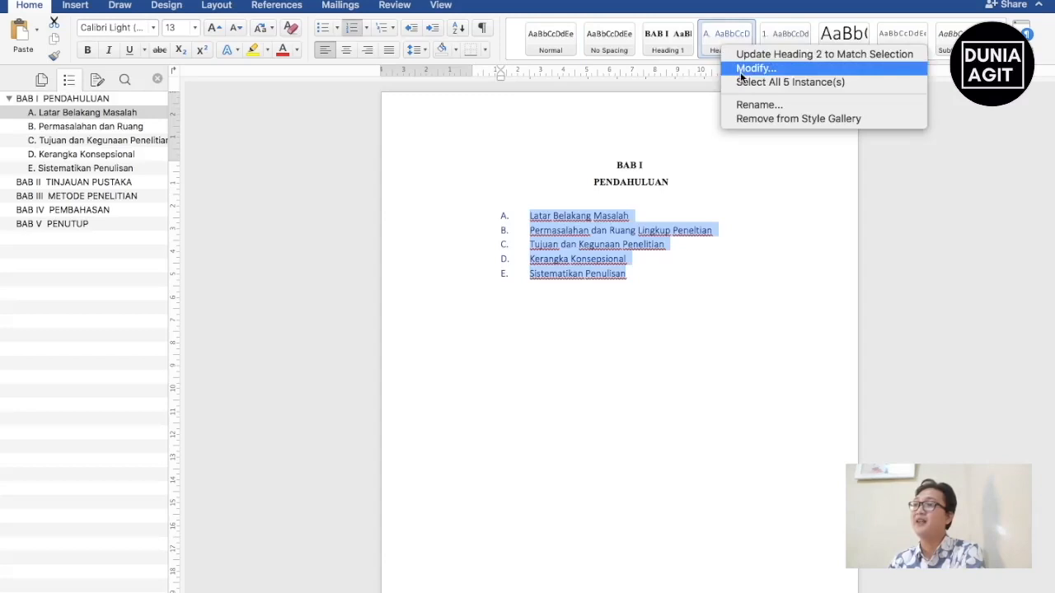
left_click(740, 71)
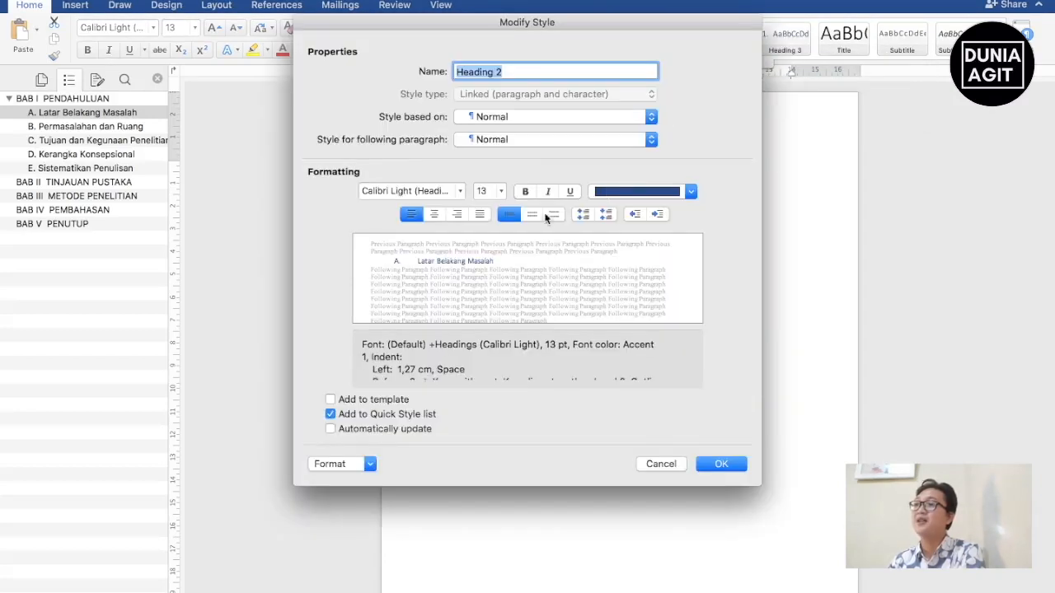
left_click(459, 190)
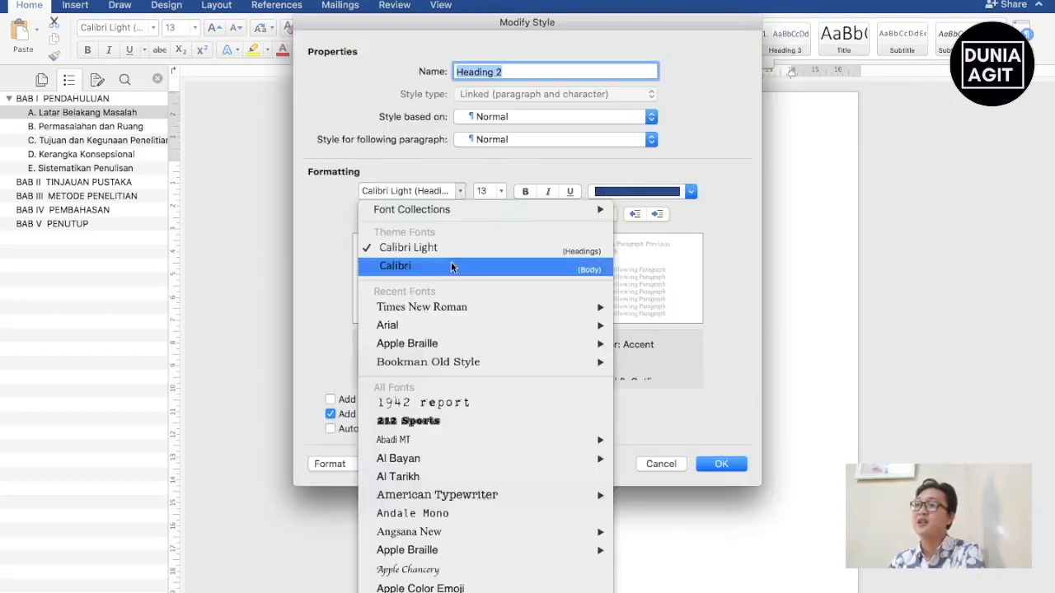
mouse_move(450, 312)
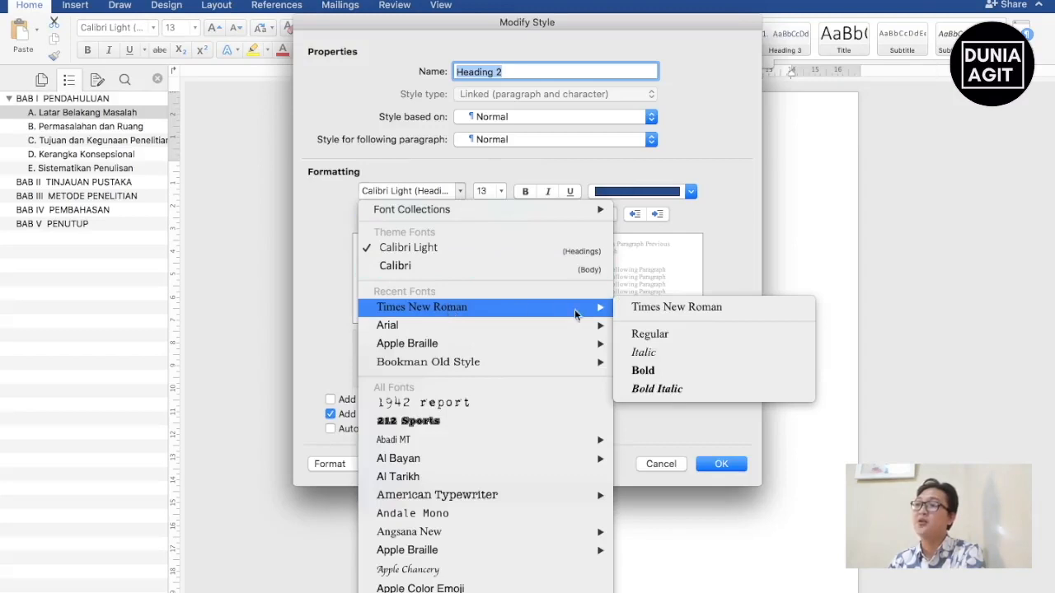
left_click(645, 309)
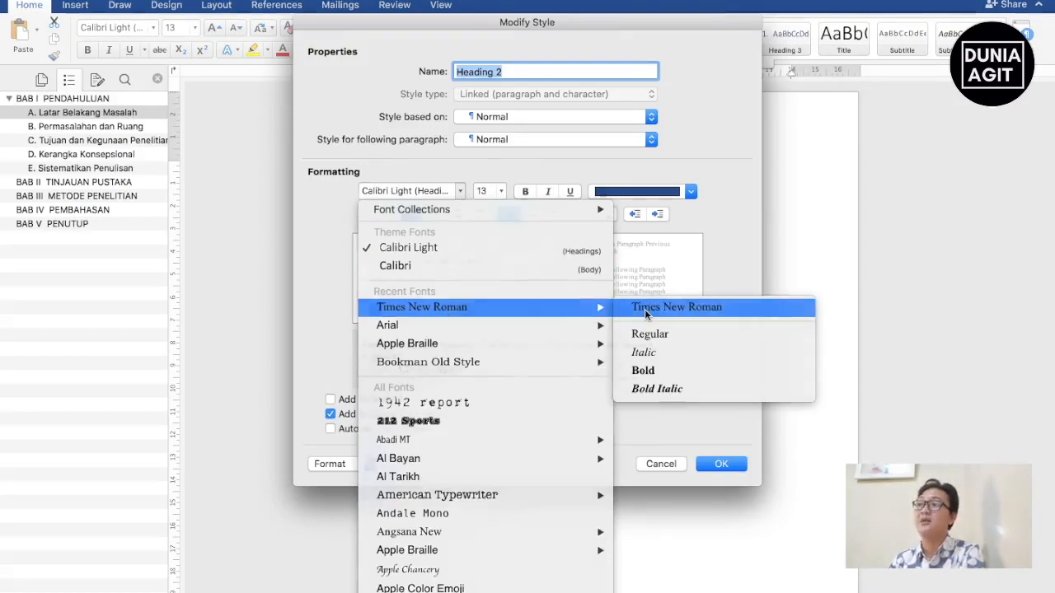
left_click(500, 191)
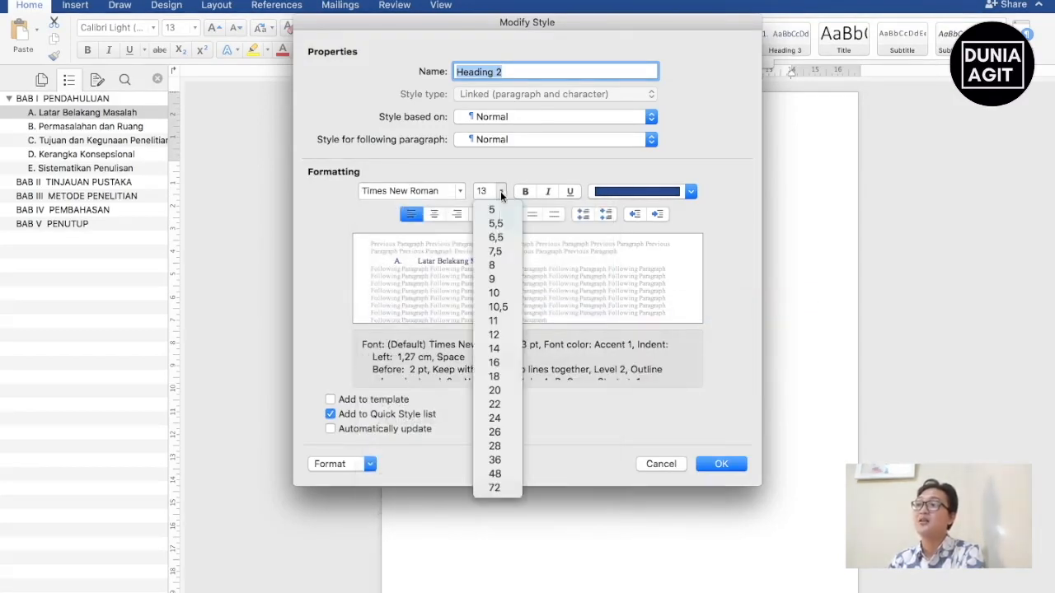
left_click(498, 340)
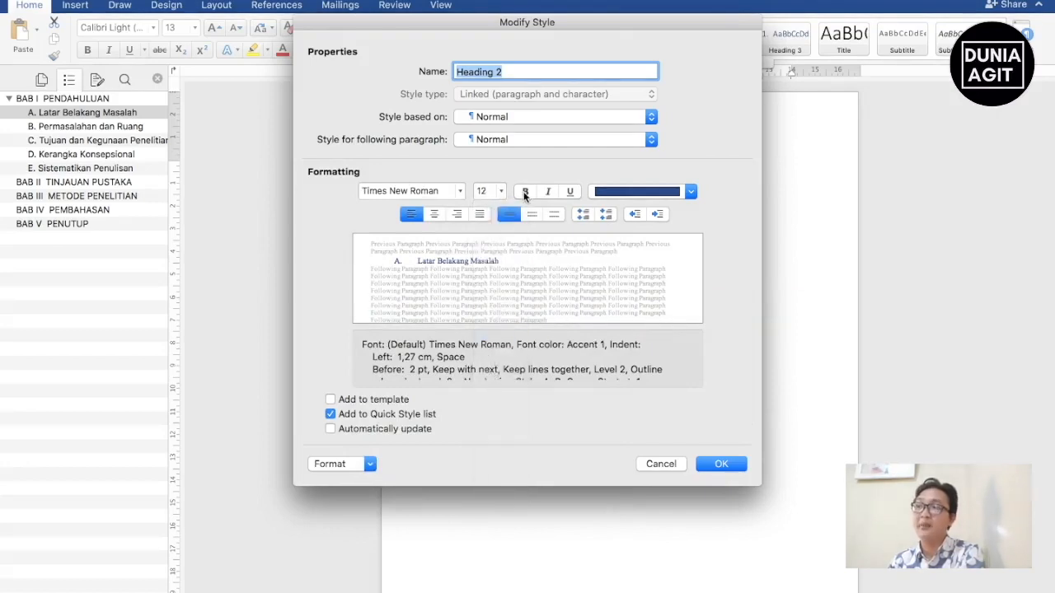
Step: Make the Heading 2 style bold with 1.5 line spacing and a black font color
left_click(524, 192)
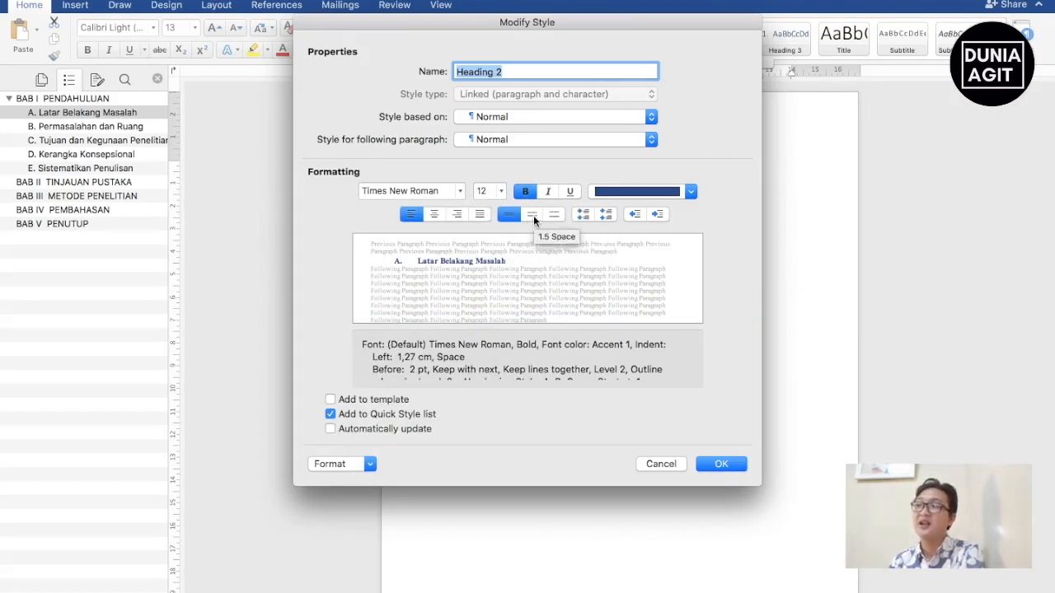
left_click(534, 215)
left_click(615, 191)
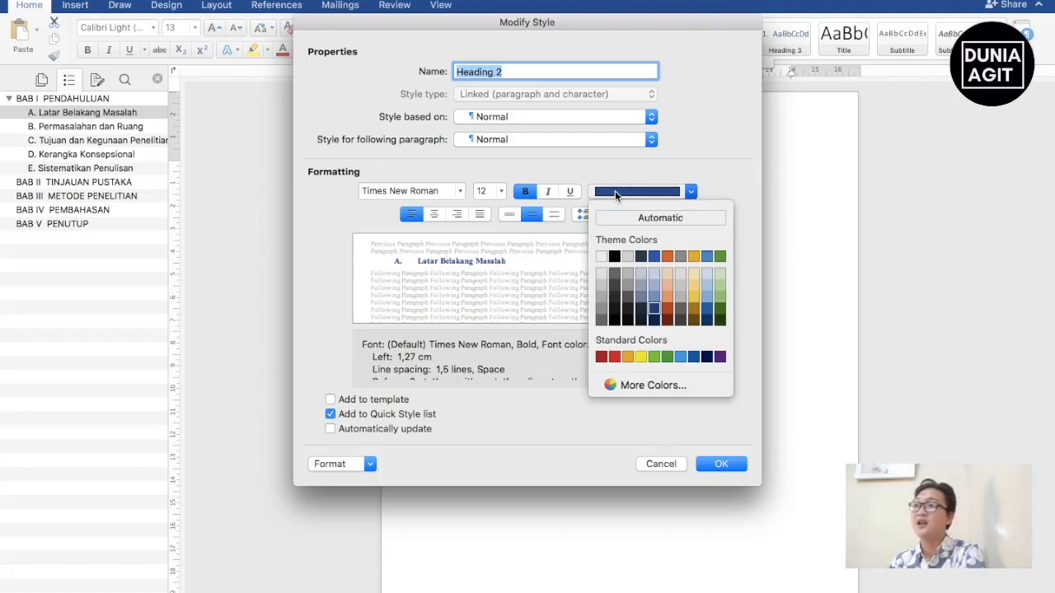
left_click(614, 256)
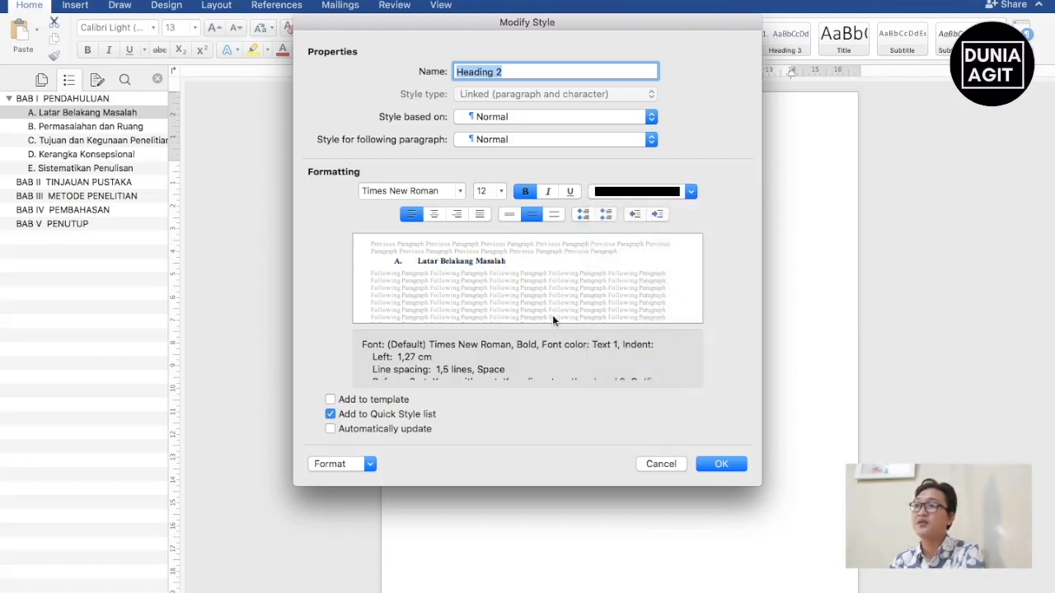
Step: Confirm the Heading 2 style changes and move the indents of the five lettered BAB I subheadings back to the margin
left_click(718, 465)
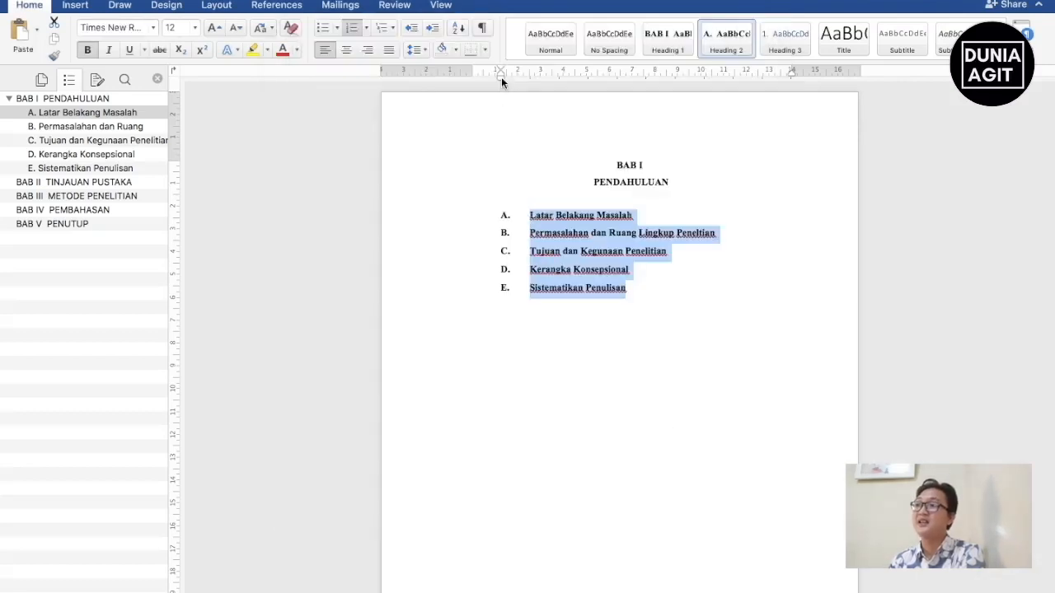
left_click_drag(501, 77, 474, 80)
Step: Insert an empty line below each of the five lettered BAB I subheadings, from Latar Belakang Masalah to Sistematikan Penulisan
left_click(612, 219)
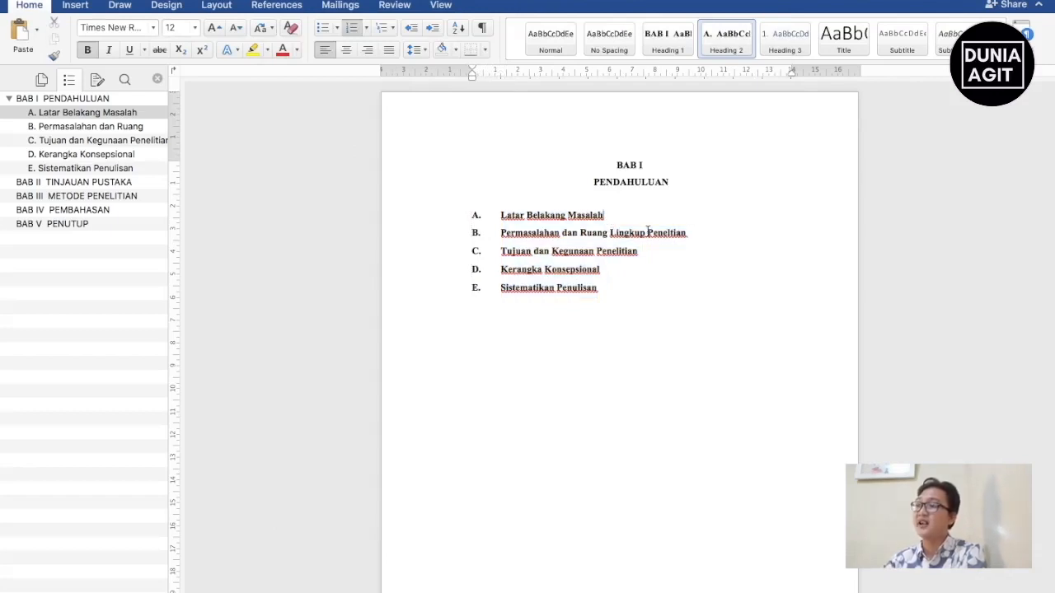
key("Return")
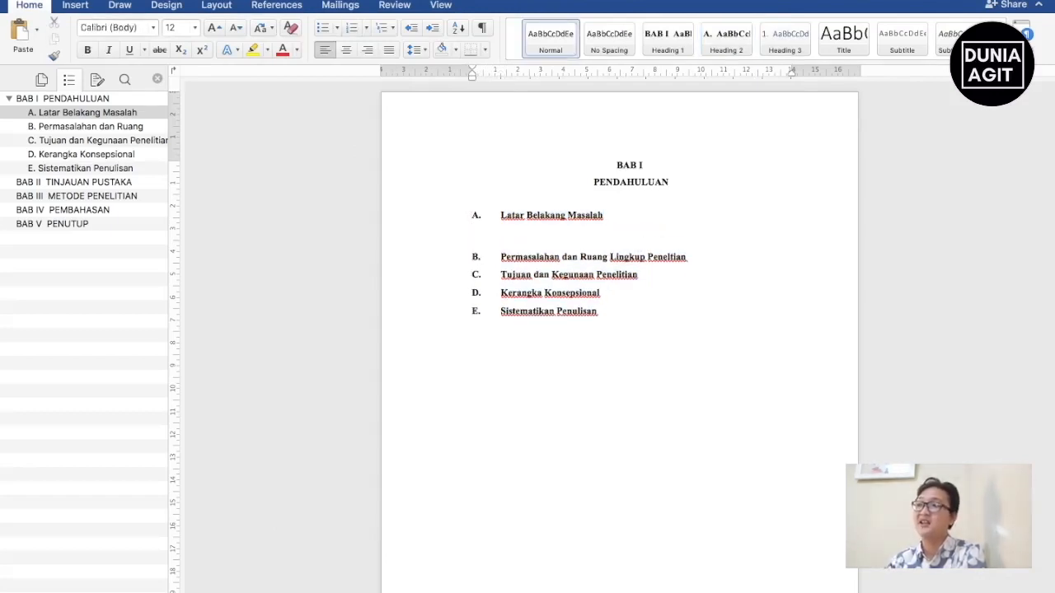
left_click(695, 258)
key("Return")
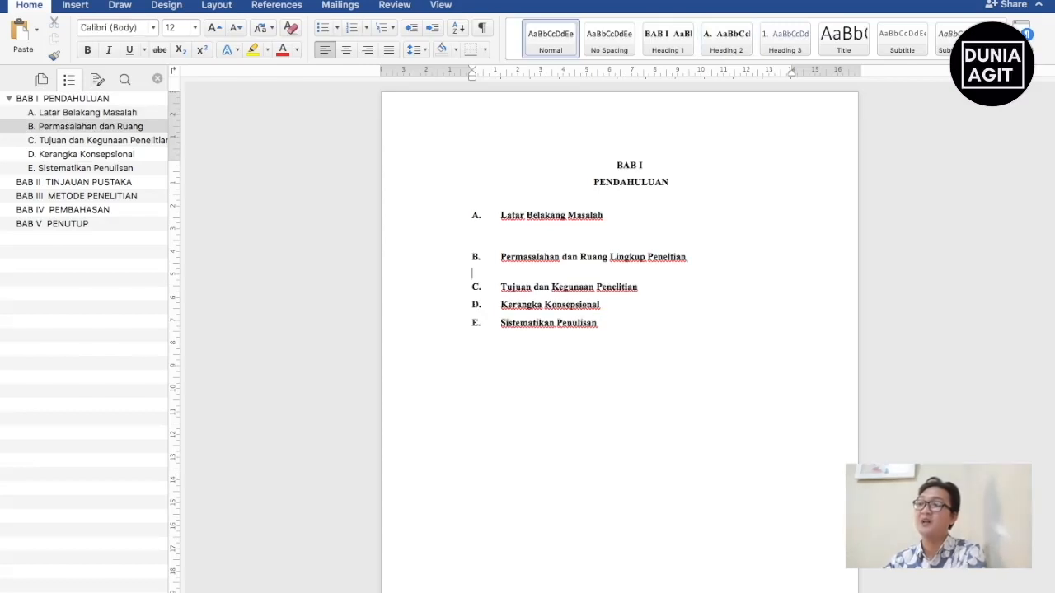
left_click(648, 299)
key("Return")
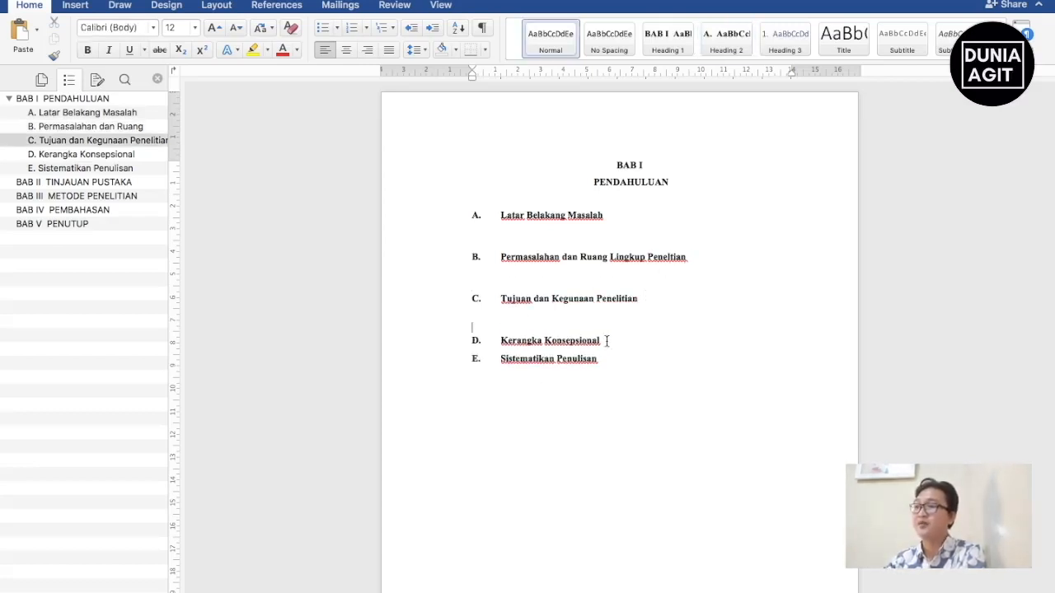
left_click(607, 340)
key("Return")
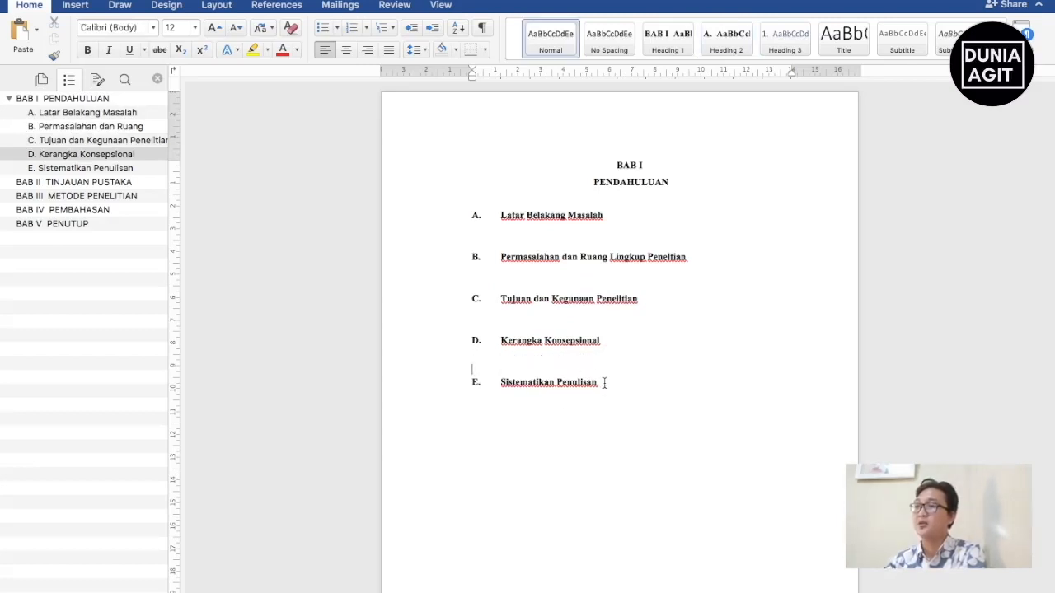
left_click(604, 382)
key("Return")
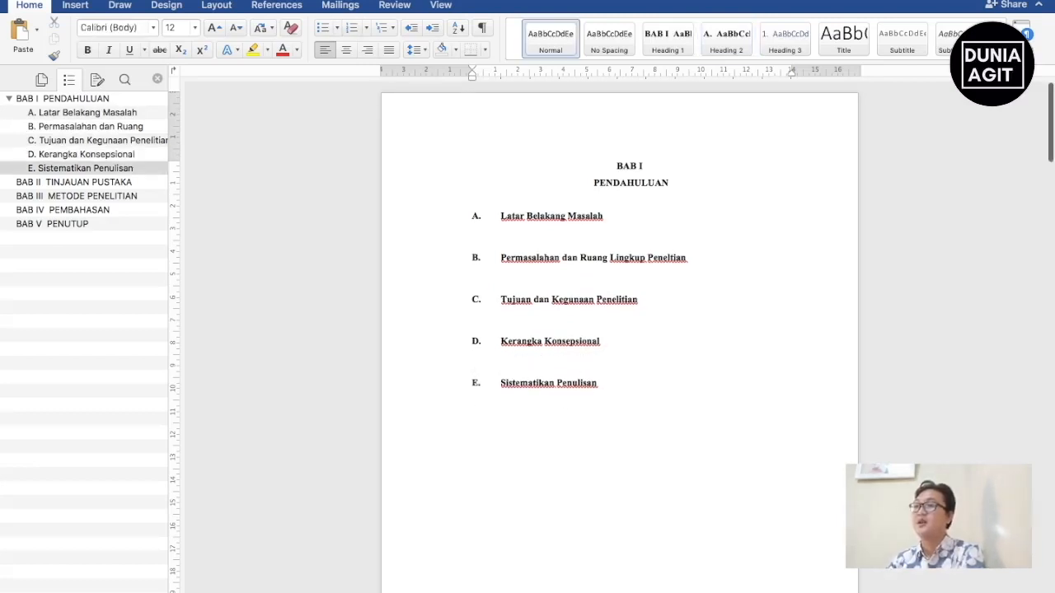
Step: Enter Permasalahan Penelitian and Ruang Lingkup Penelitian on two lines under subheading B
left_click(496, 275)
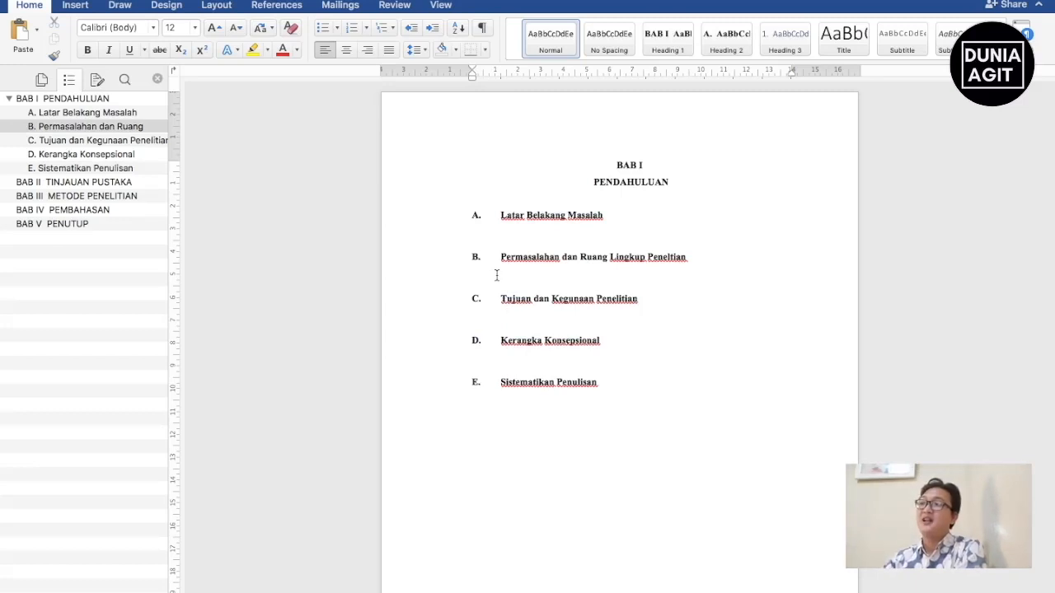
type("Permasalahan Penelitian")
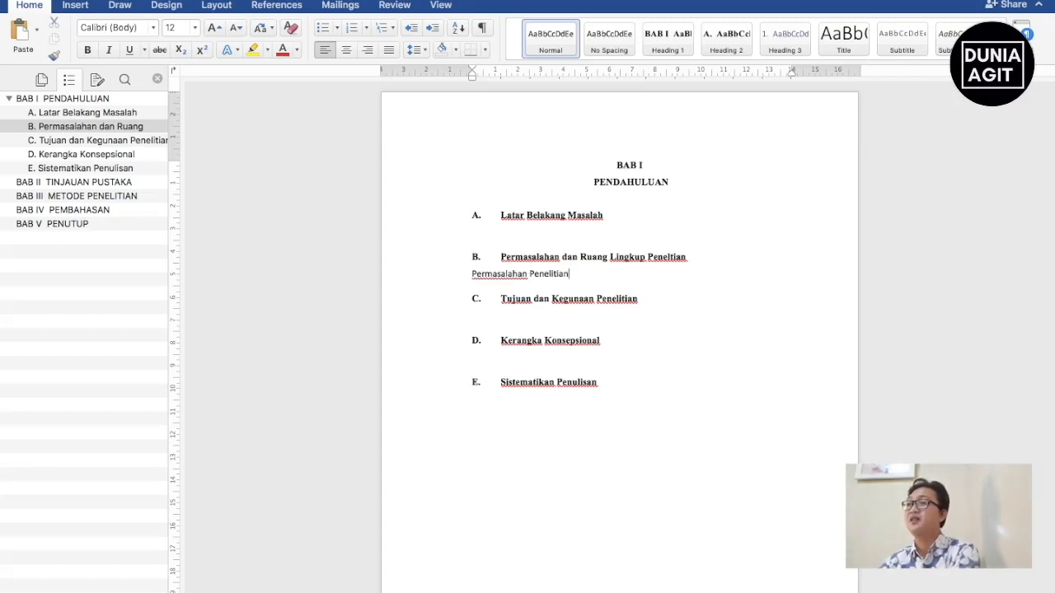
key("Return")
type("Ruang Lingkup Penelitian")
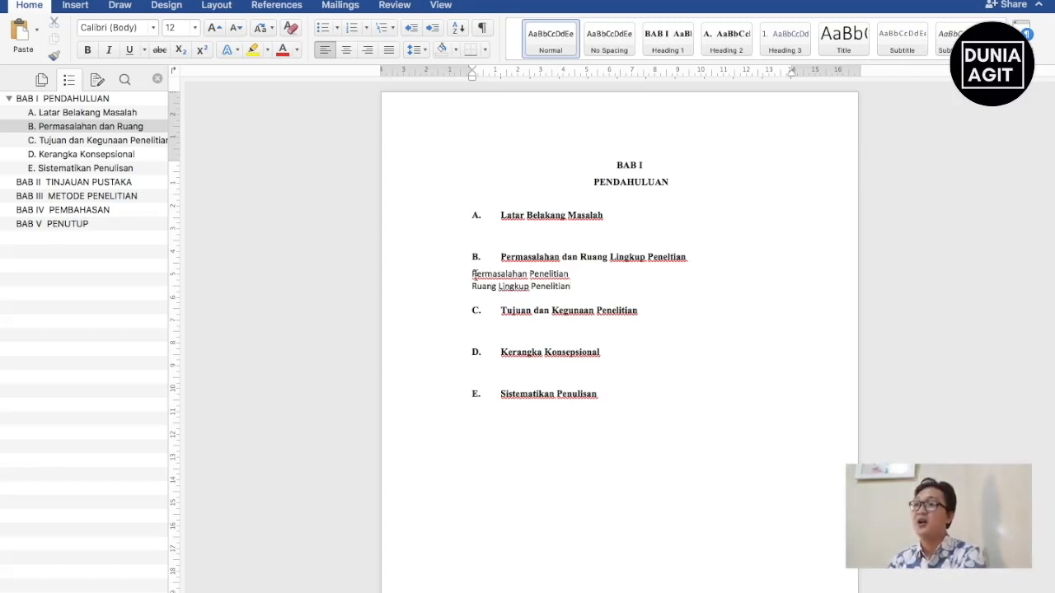
Step: Apply the Heading 3 style to the two lines under subheading B and move their indent to the page margin
left_click_drag(472, 274, 556, 286)
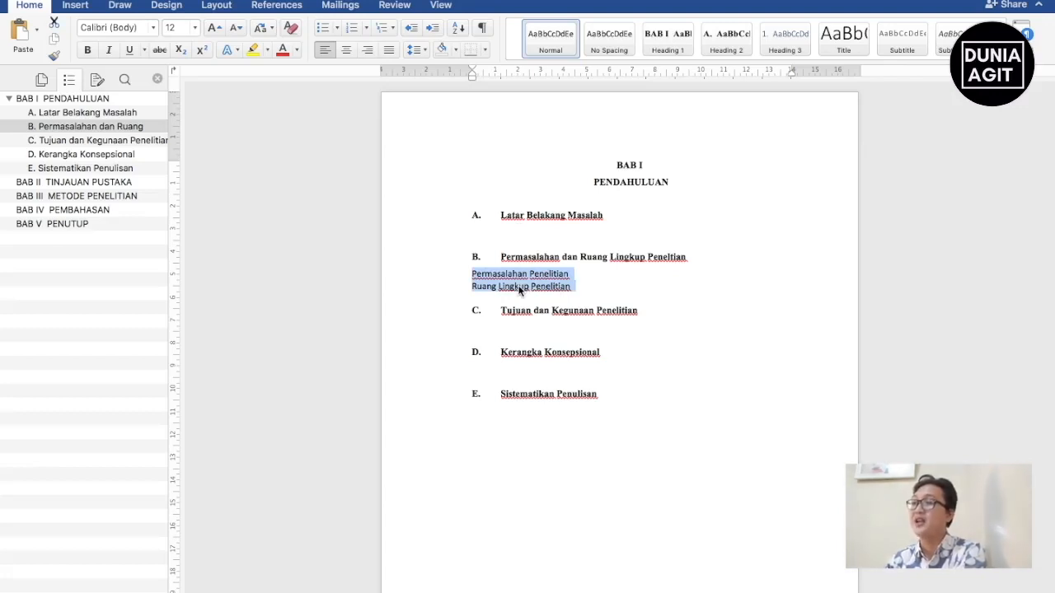
left_click(787, 41)
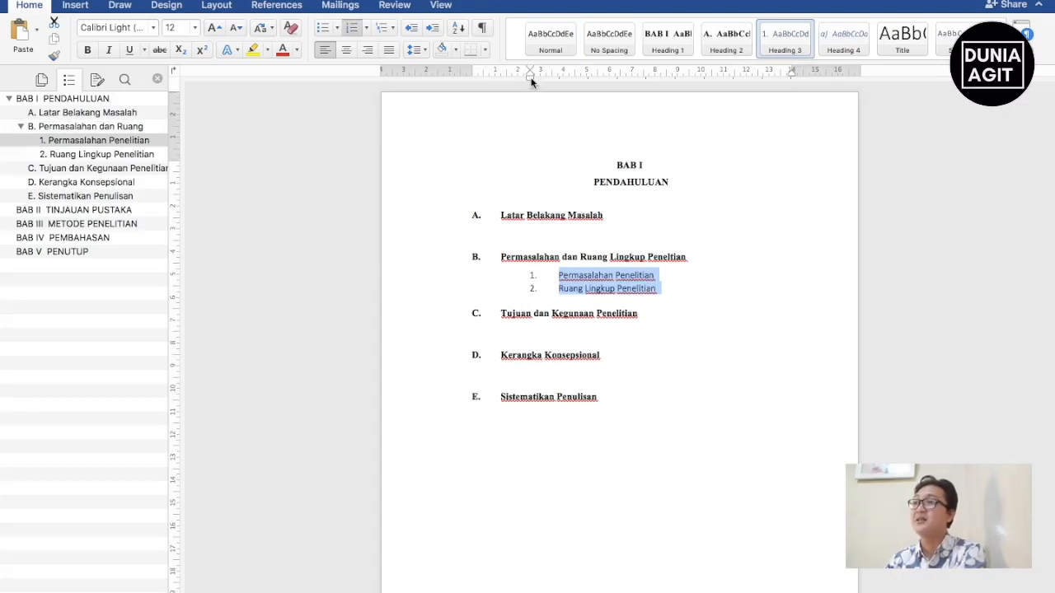
left_click_drag(530, 77, 473, 80)
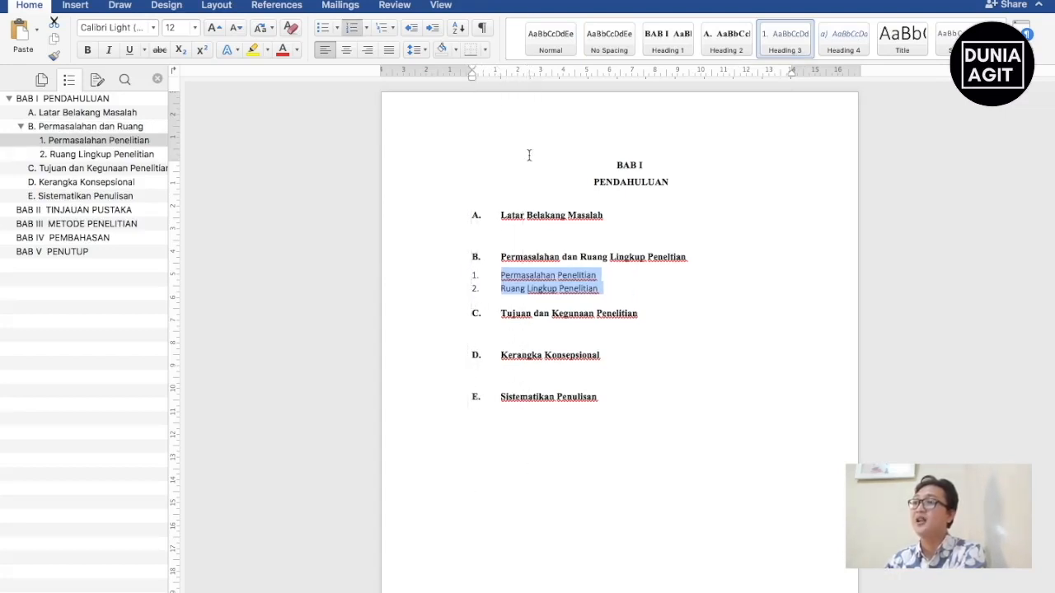
Step: Modify the Heading 3 style to use bold Times New Roman with a black font color
right_click(784, 49)
left_click(819, 65)
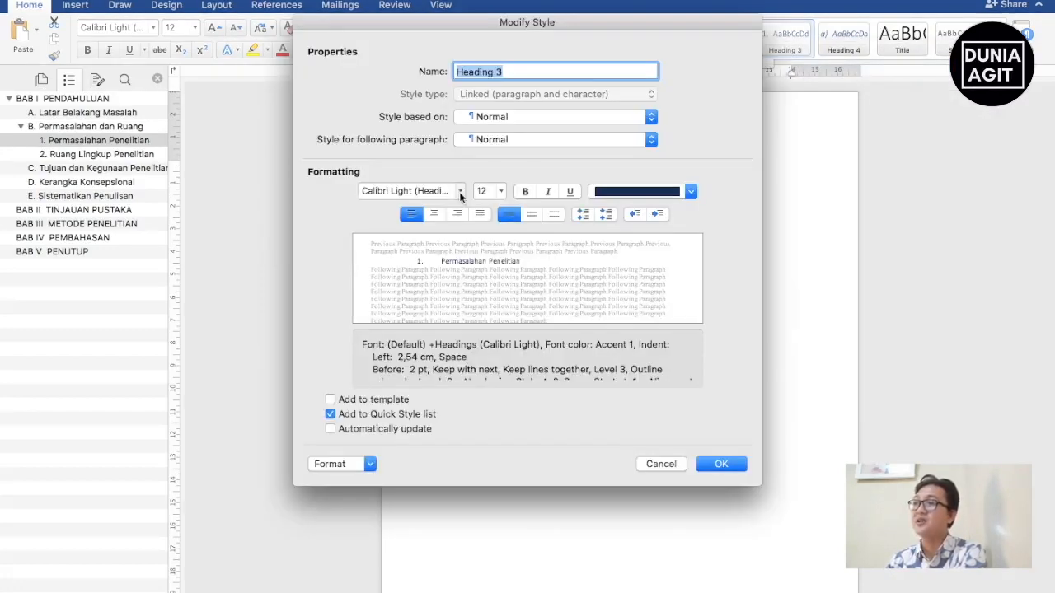
left_click(460, 191)
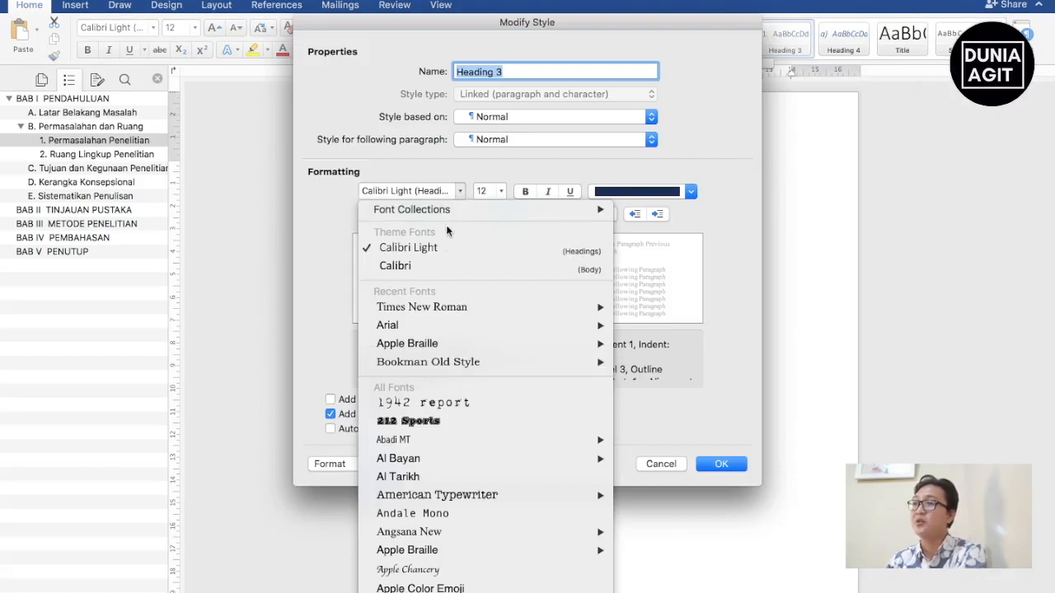
left_click(443, 303)
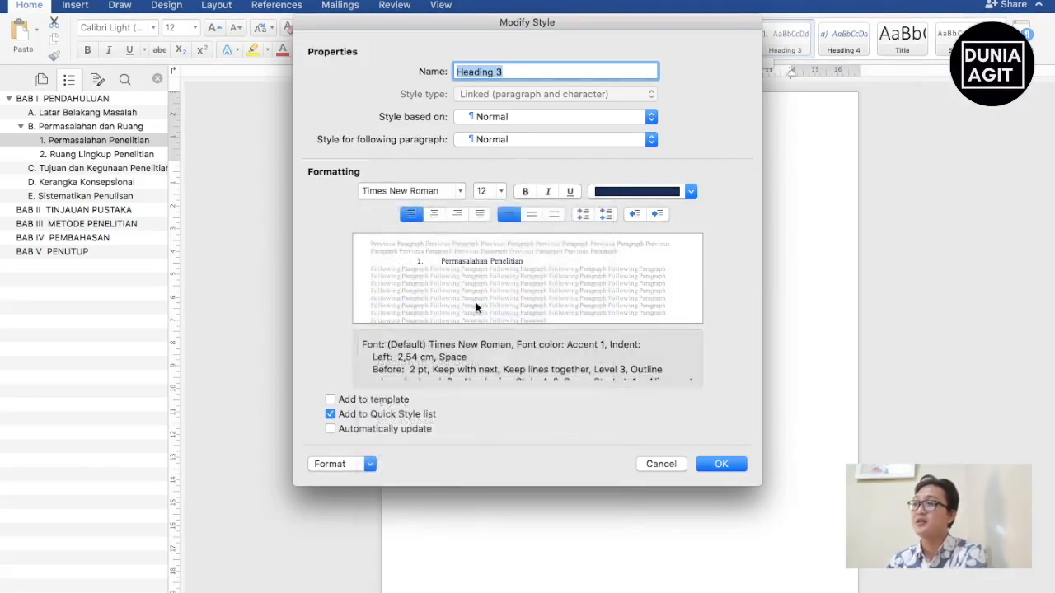
left_click(524, 192)
left_click(618, 192)
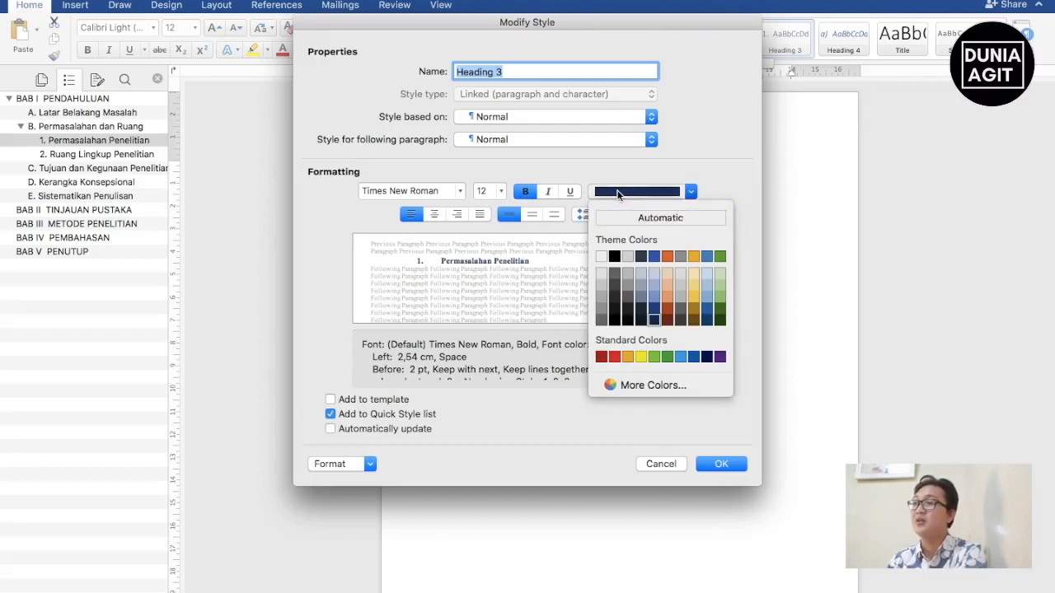
left_click(620, 255)
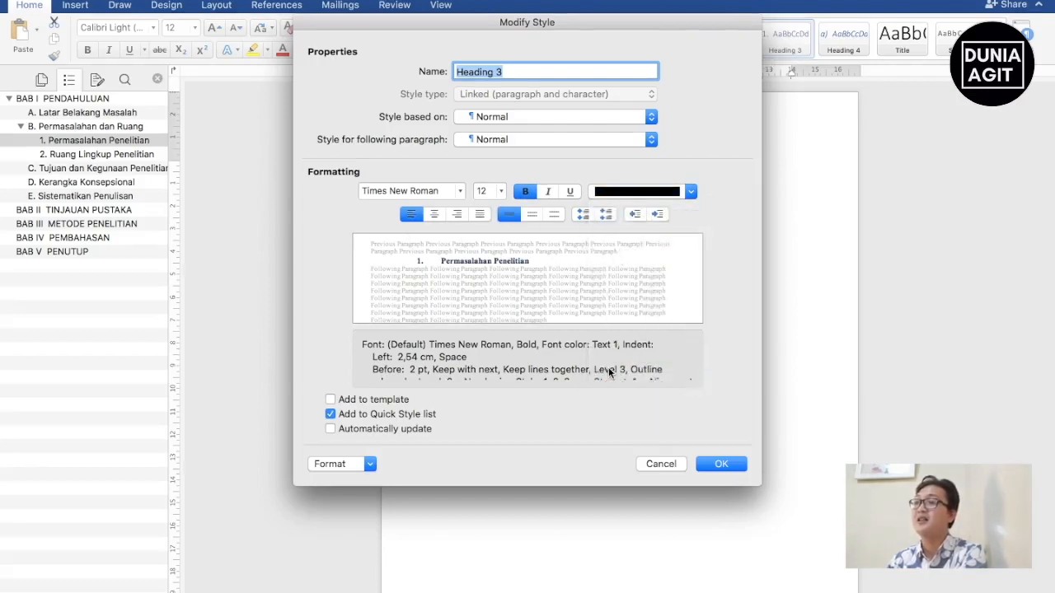
left_click(720, 465)
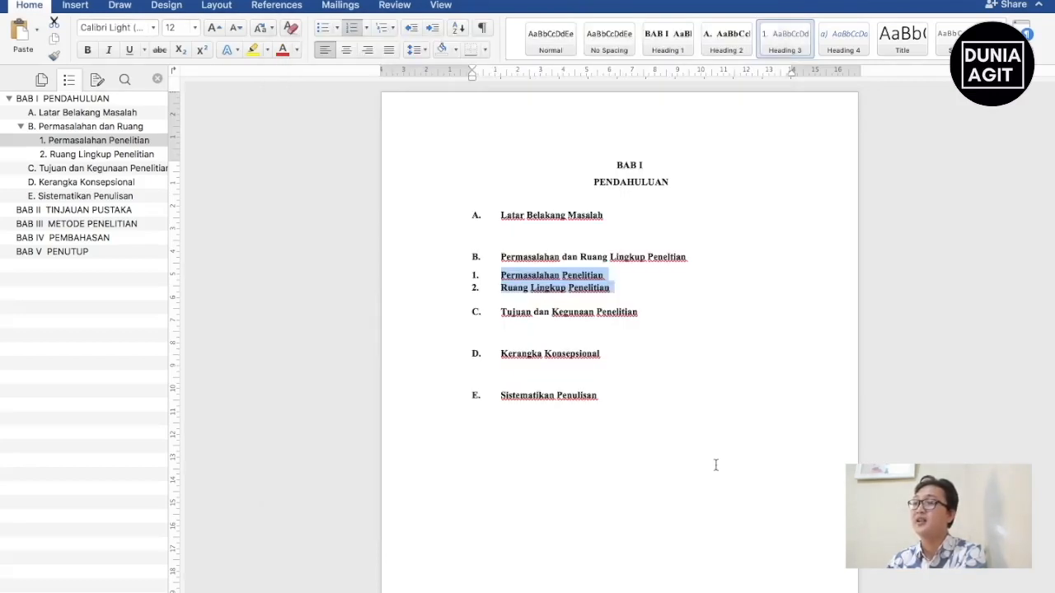
Step: Insert an empty line below Permasalahan Penelitian and enter Tujuan Penelitian and Kegunaan Penelitian on two lines under subheading C
left_click(604, 278)
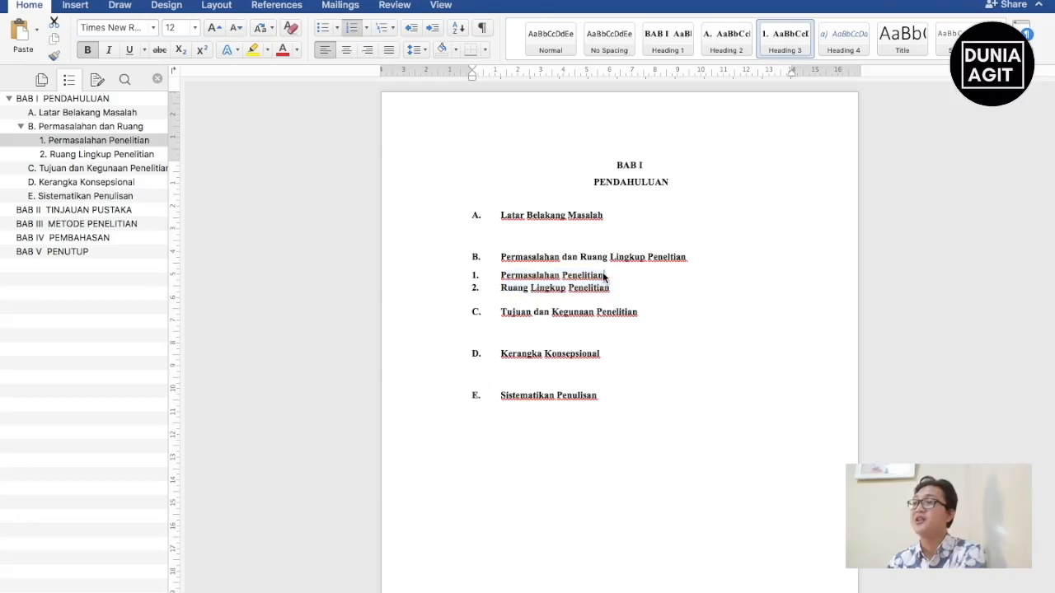
key("Return")
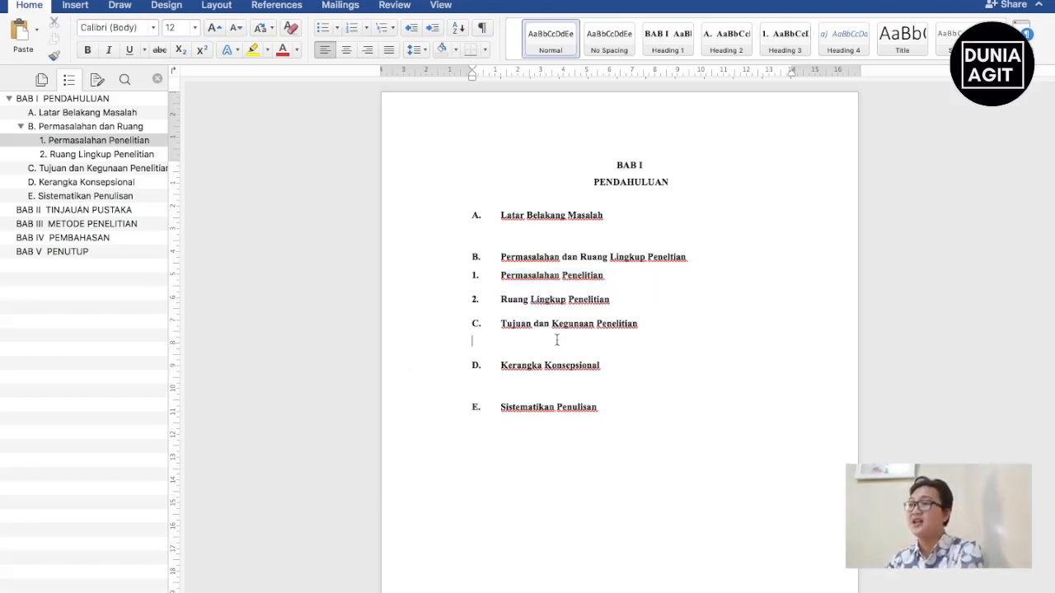
type("Tu")
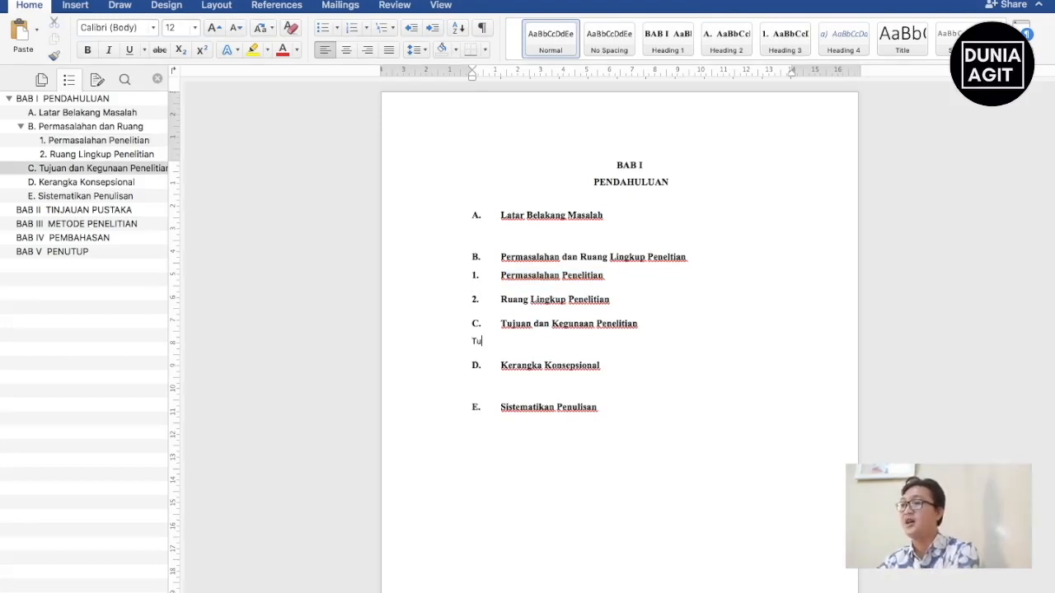
type("juan Pene")
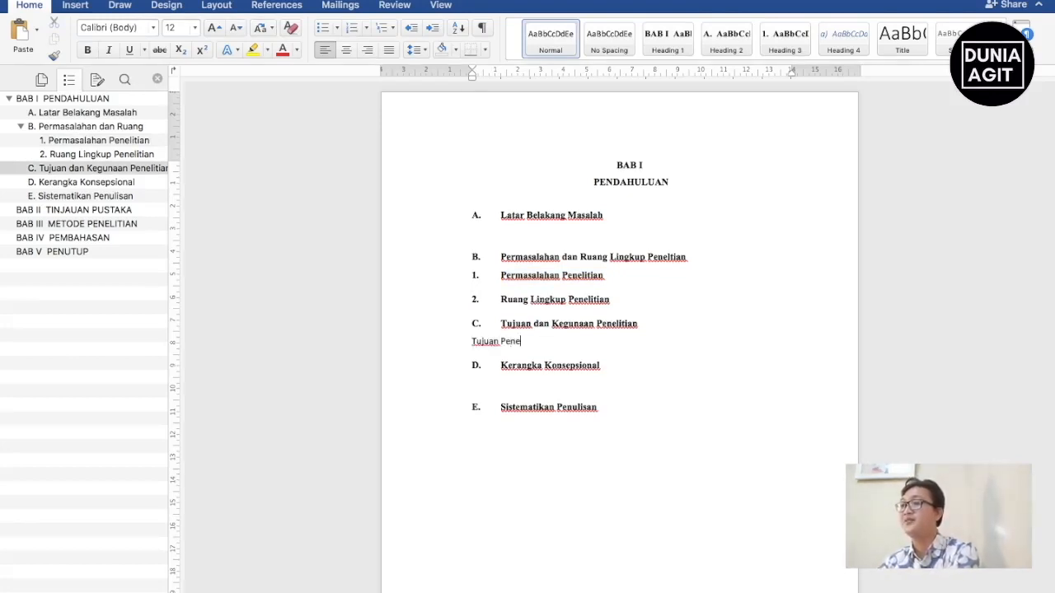
type("litian")
key("Return")
type("Kegunaan Penelitian")
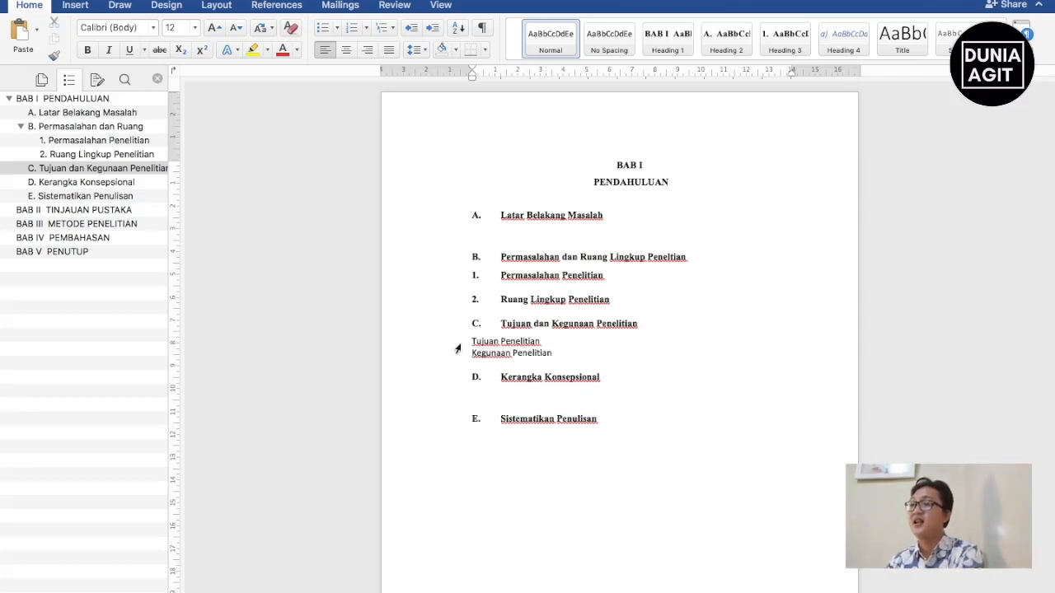
Step: Apply Heading 3 to the two lines under subheading C, indent them to the margin and insert an empty line between them
left_click_drag(459, 344, 457, 355)
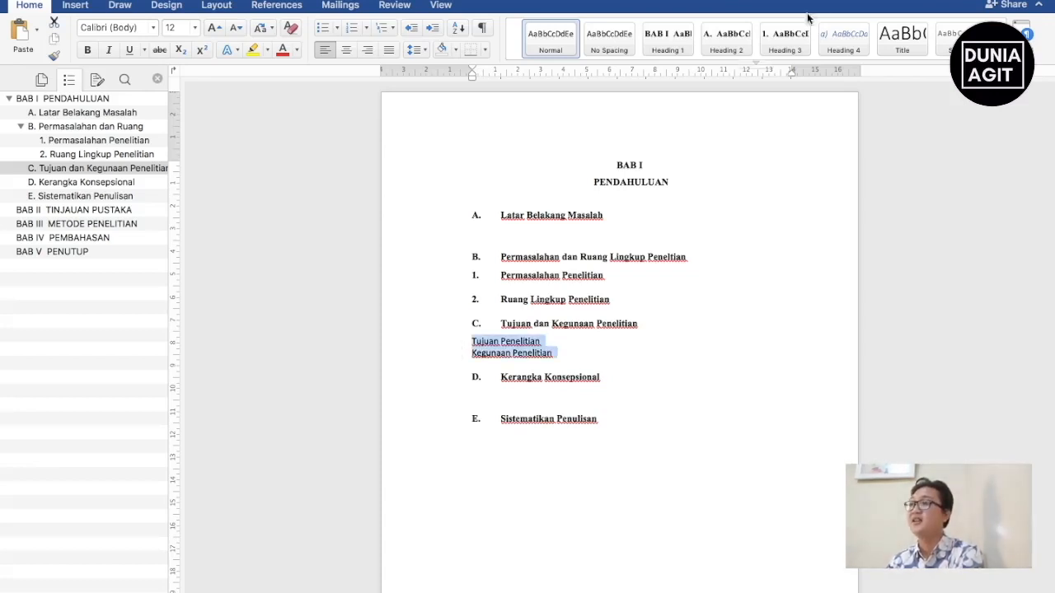
left_click(786, 40)
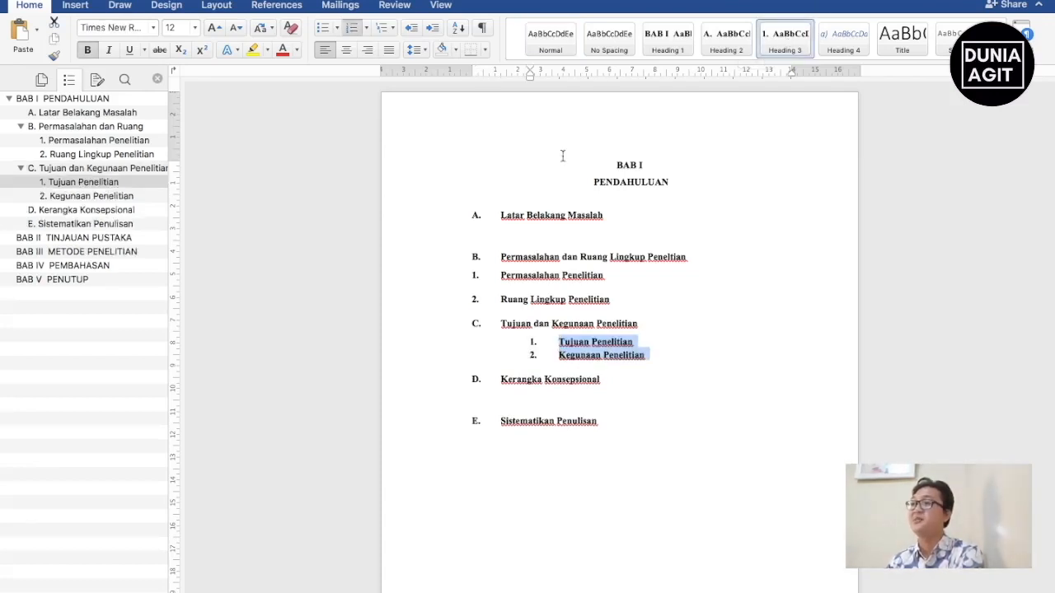
left_click_drag(532, 76, 474, 86)
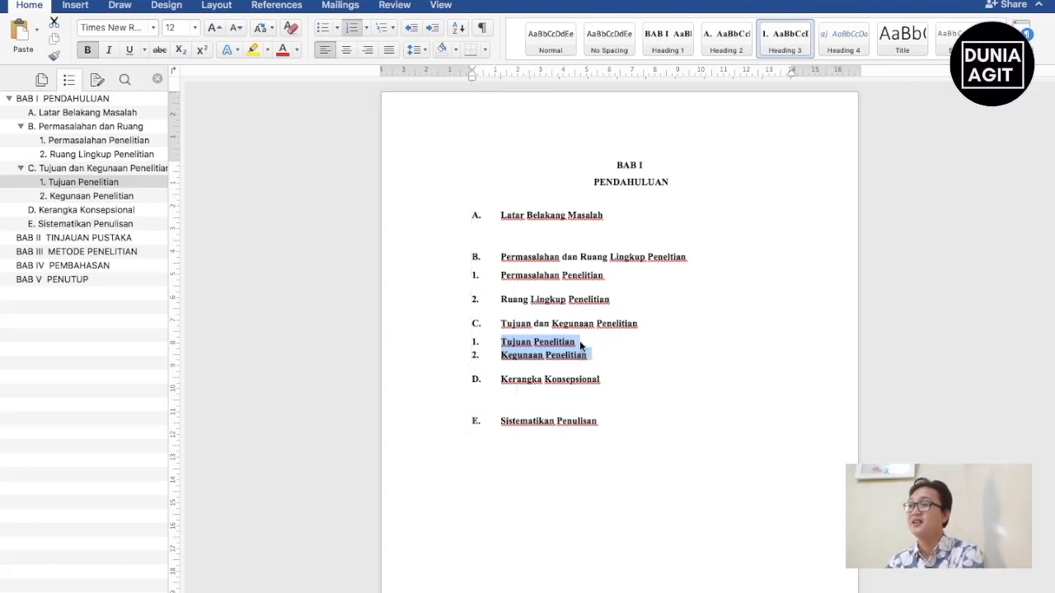
left_click(578, 345)
key("Return")
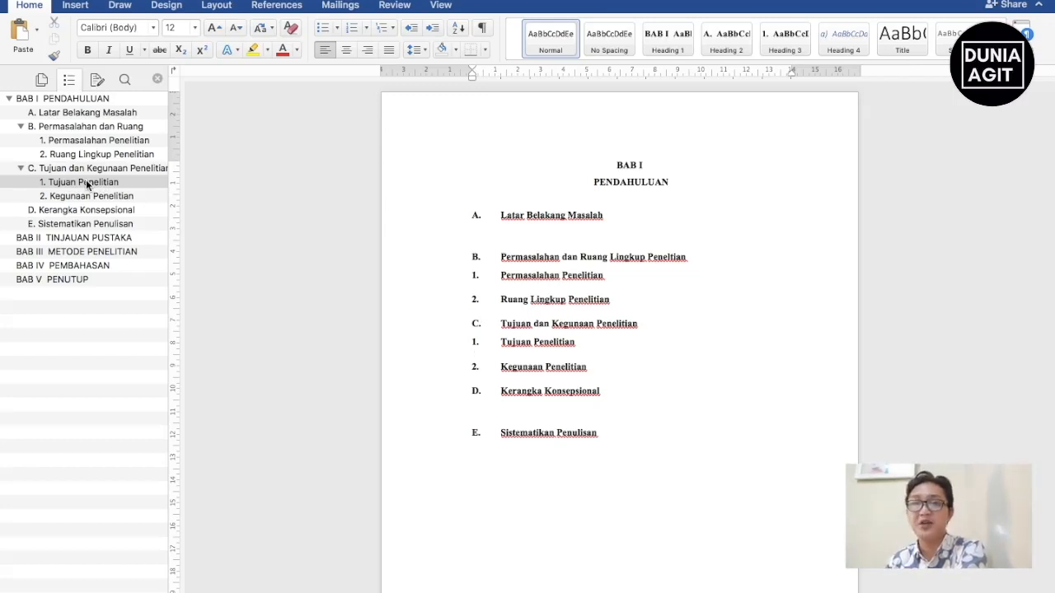
Step: Check the document outline by jumping to Ruang Lingkup Penelitian, Permasalahan Penelitian, Sistematikan Penulisan and Kerangka Konsepsional
left_click(71, 157)
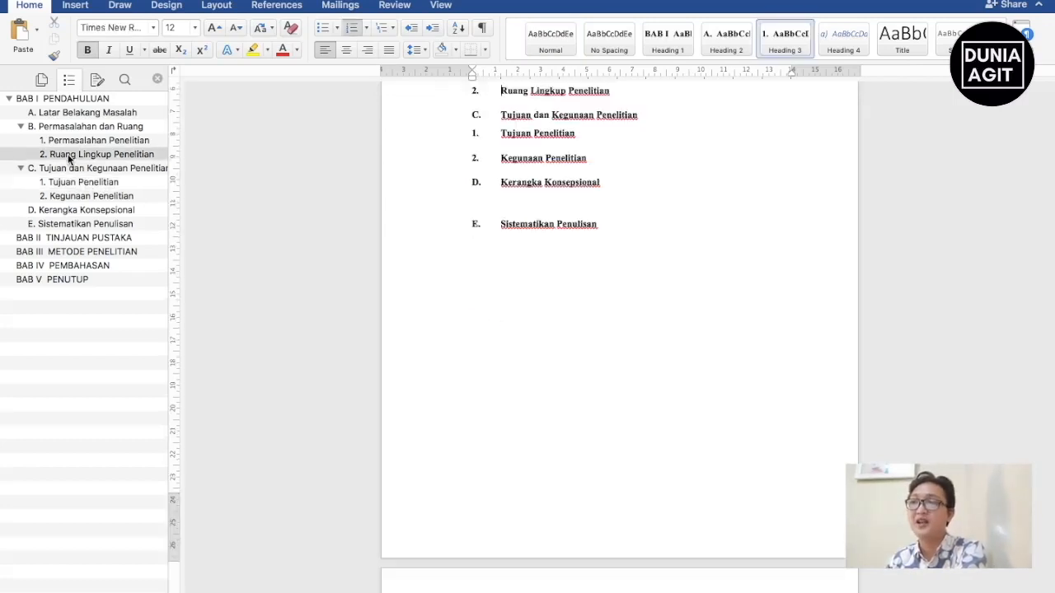
left_click(90, 142)
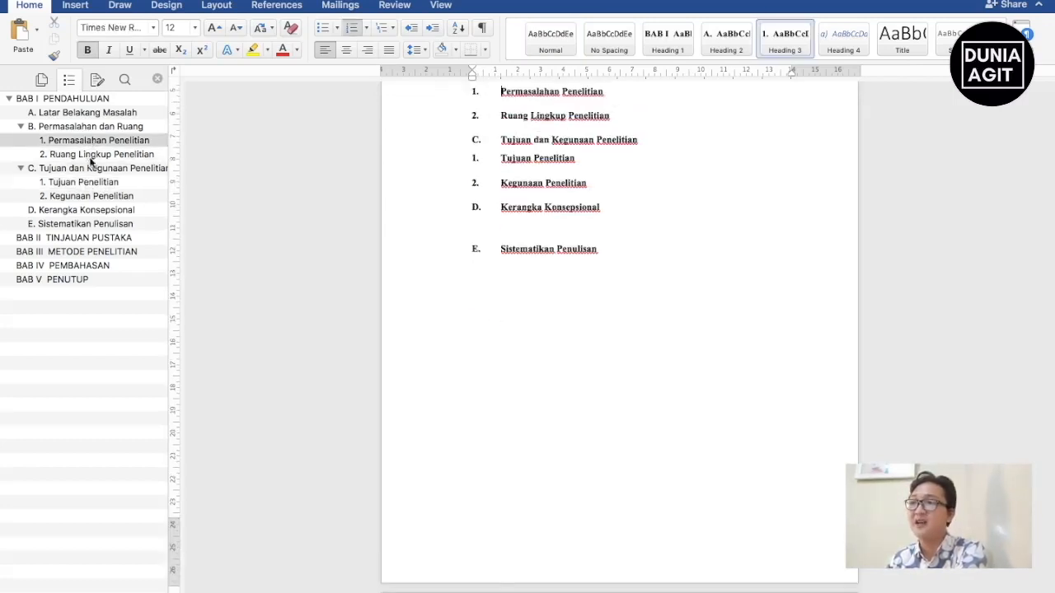
left_click(84, 223)
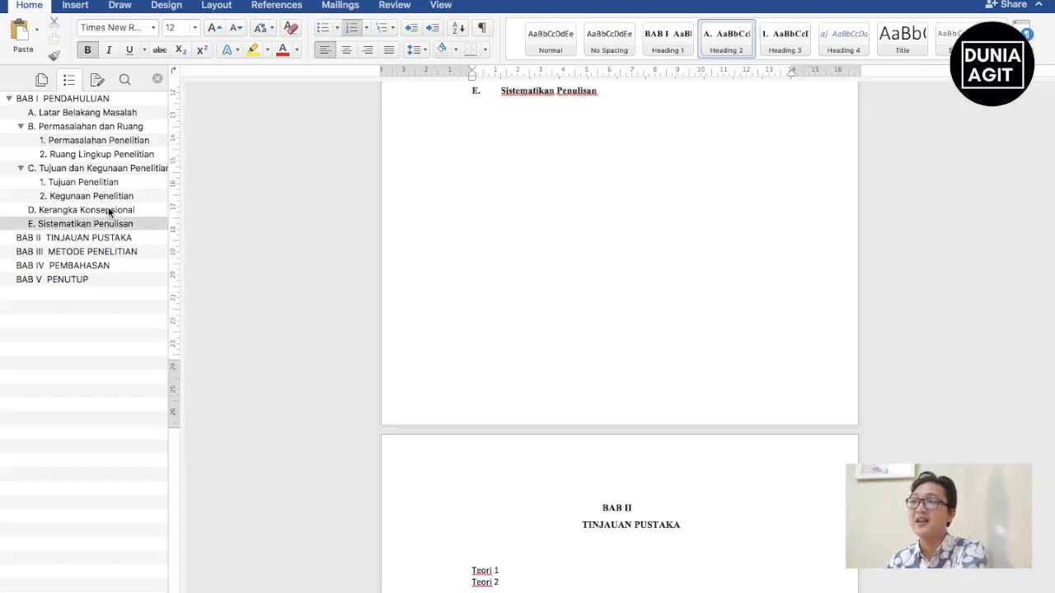
left_click(107, 207)
Step: Increase the first-line indent of the BAB II TINJAUAN PUSTAKA heading slightly
left_click(484, 195)
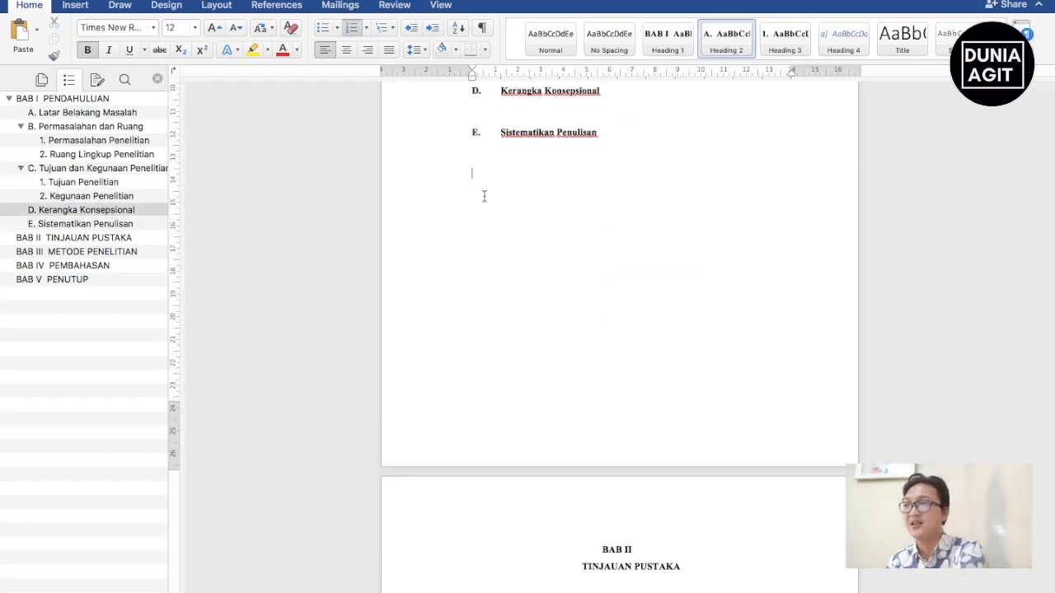
scroll(485, 195, "up", 1)
scroll(485, 195, "down", 2)
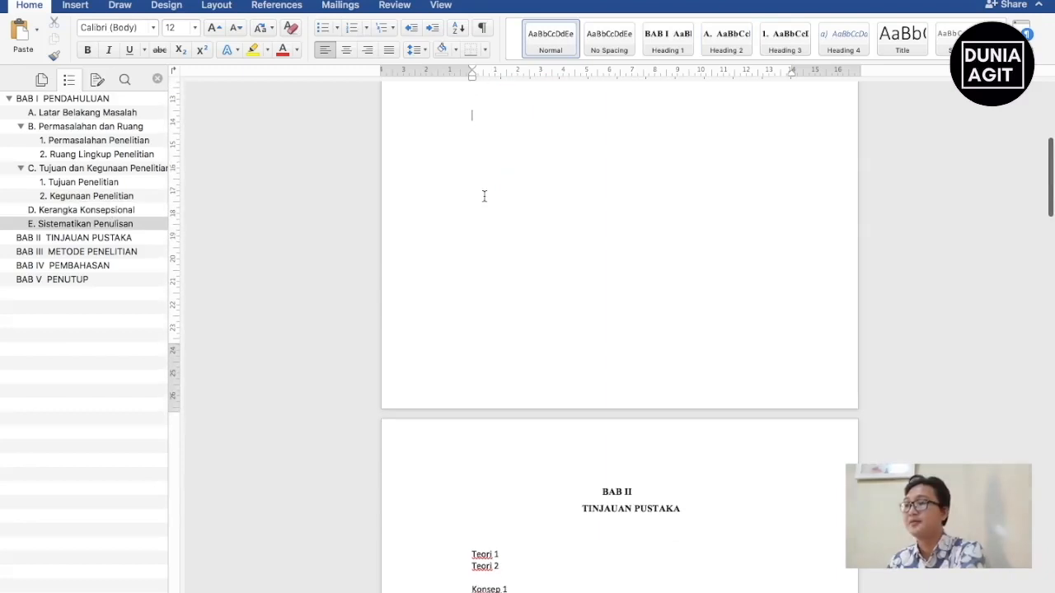
left_click(579, 469)
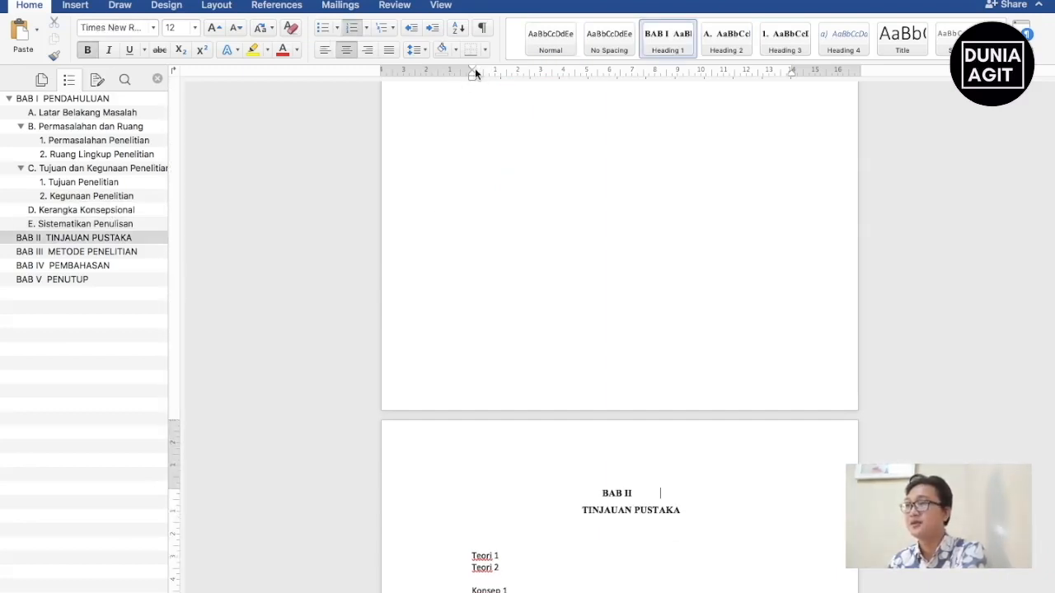
left_click_drag(473, 68, 483, 71)
scroll(501, 297, "up", 10)
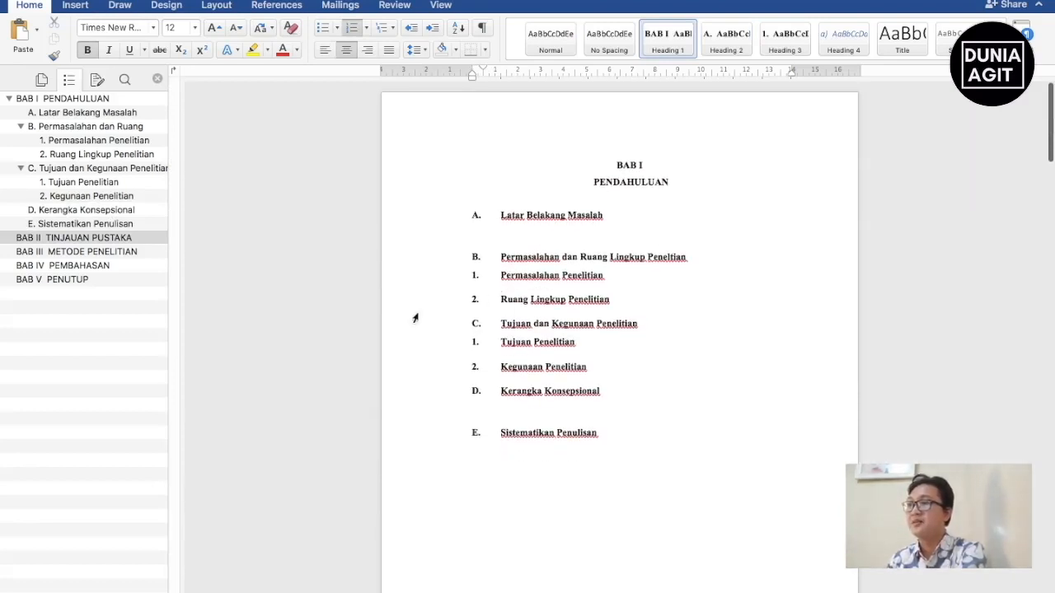
Step: Insert a new page before the BAB I PENDAHULUAN heading and enter HALAMAN JUDUL at its top
left_click(544, 182)
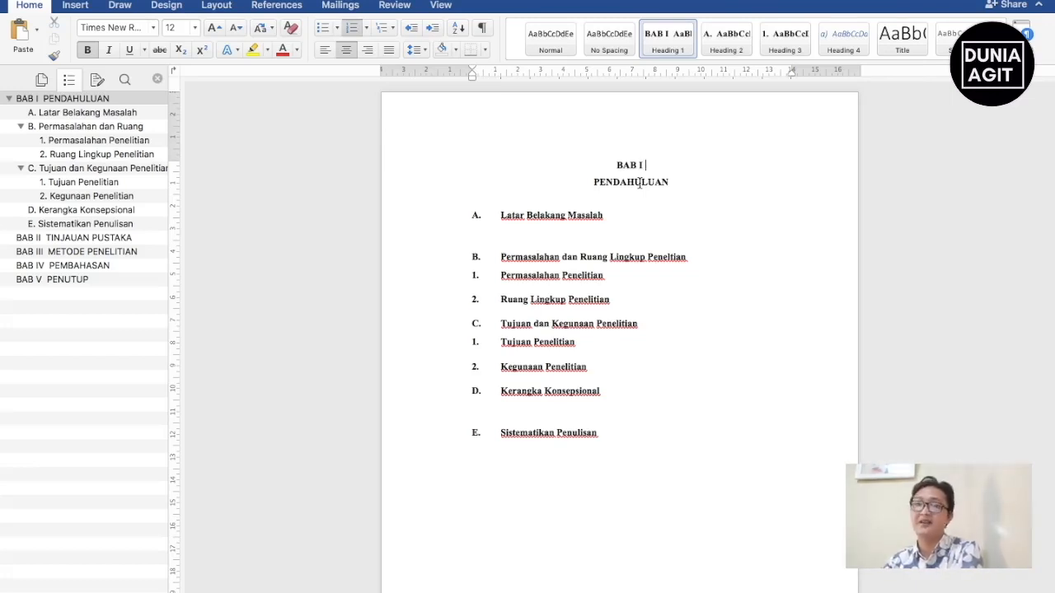
scroll(640, 183, "up", 5)
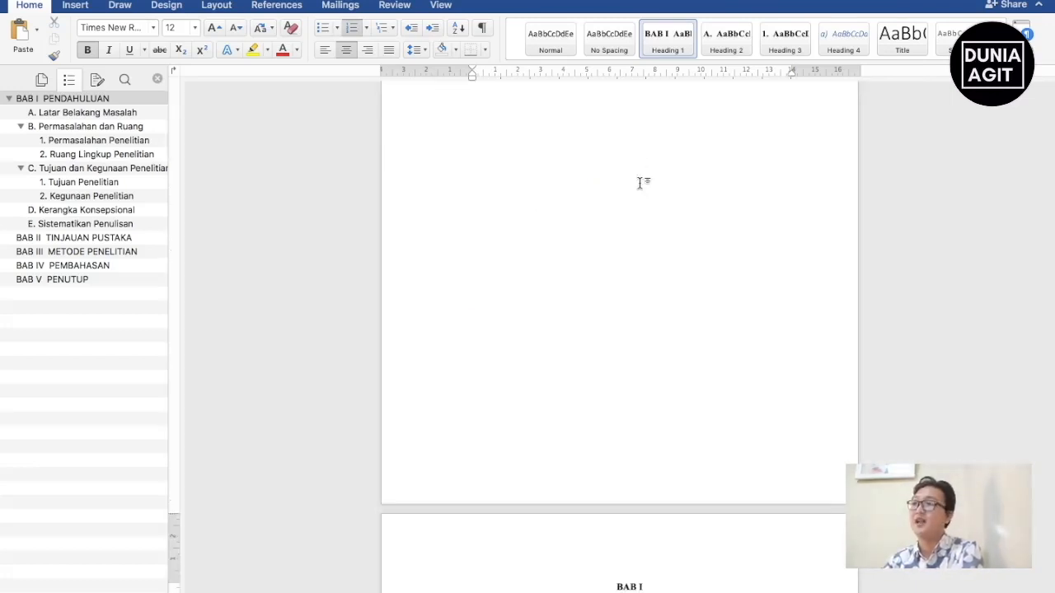
scroll(641, 182, "up", 5)
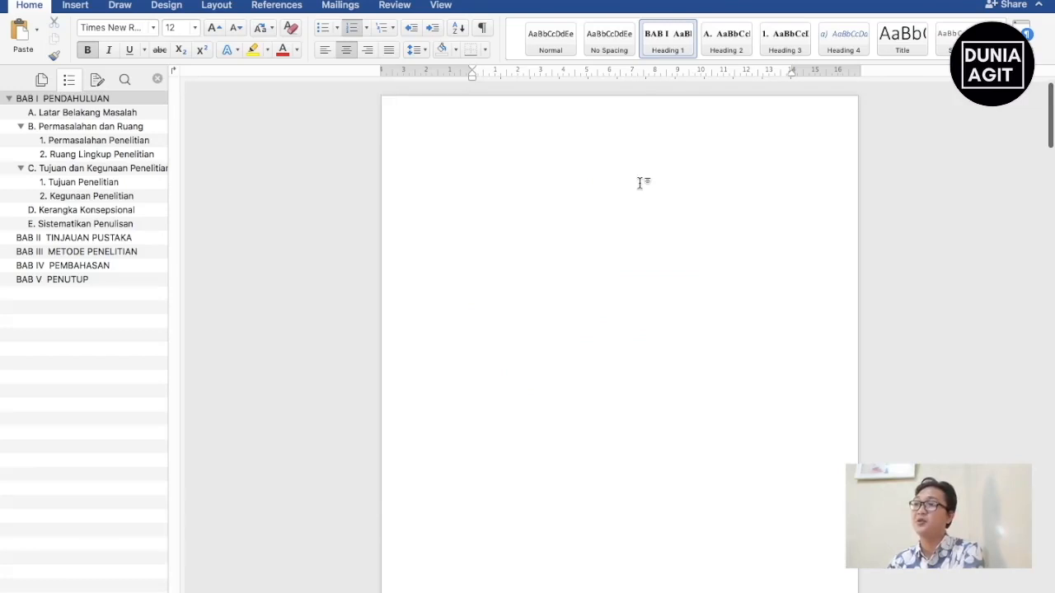
left_click(590, 174)
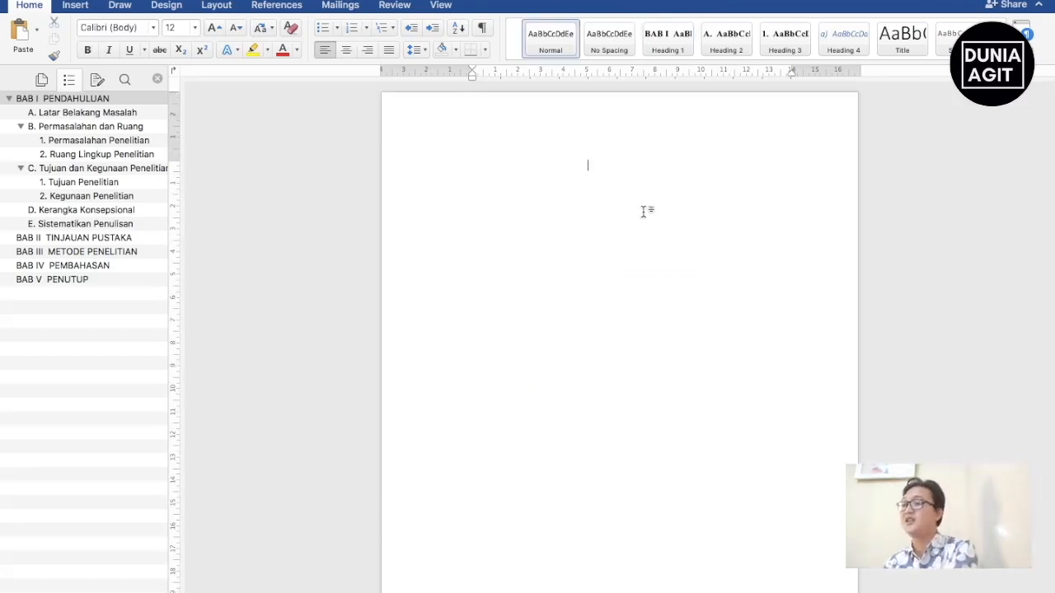
type("HA")
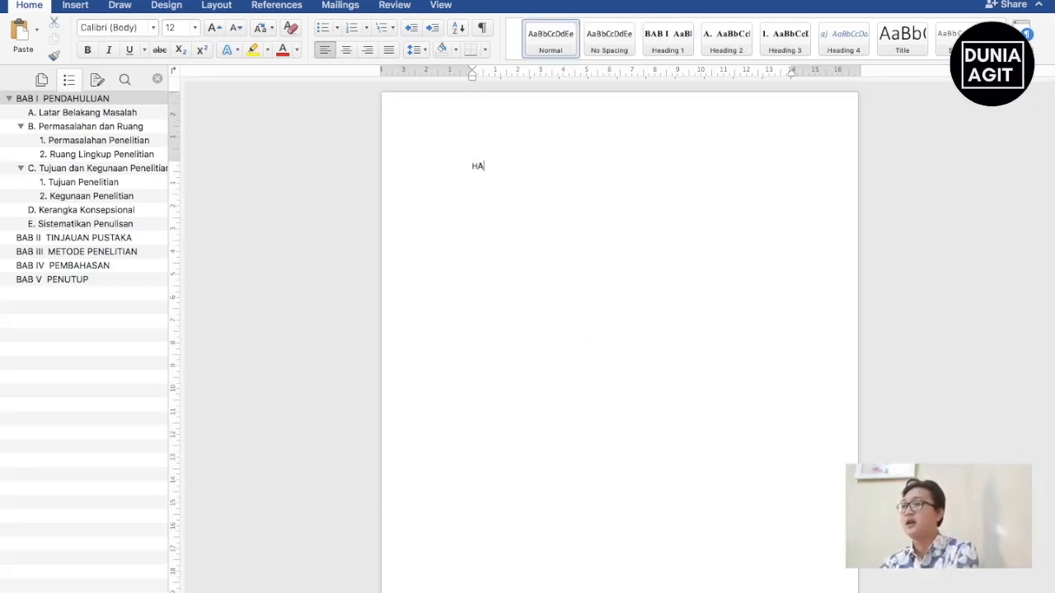
type("LAMAN JUDUL")
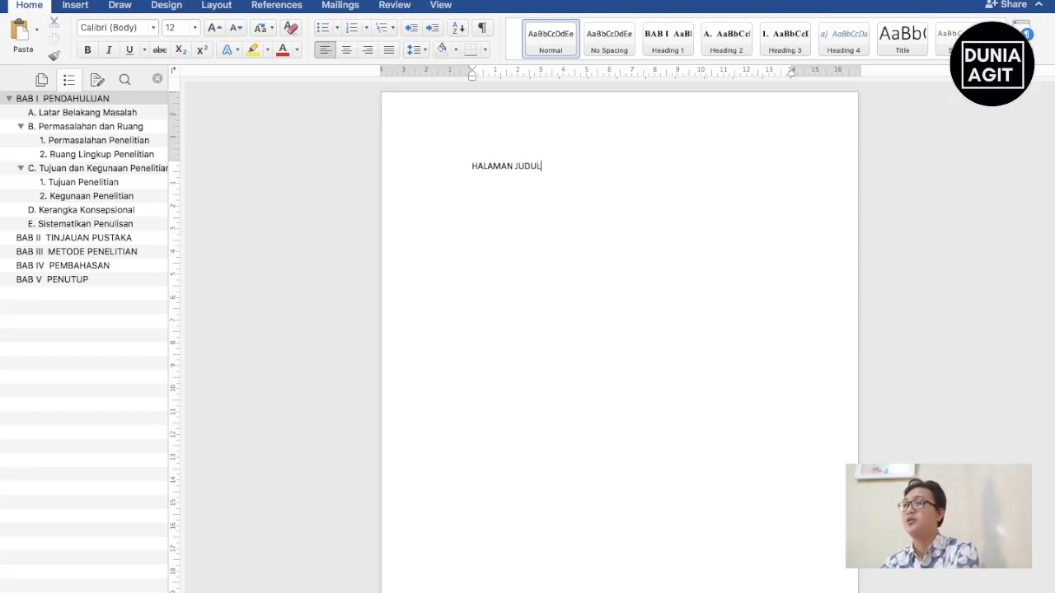
Step: Apply Heading 1 to HALAMAN JUDUL and remove the automatic BAB numbering from that line
left_click(447, 174)
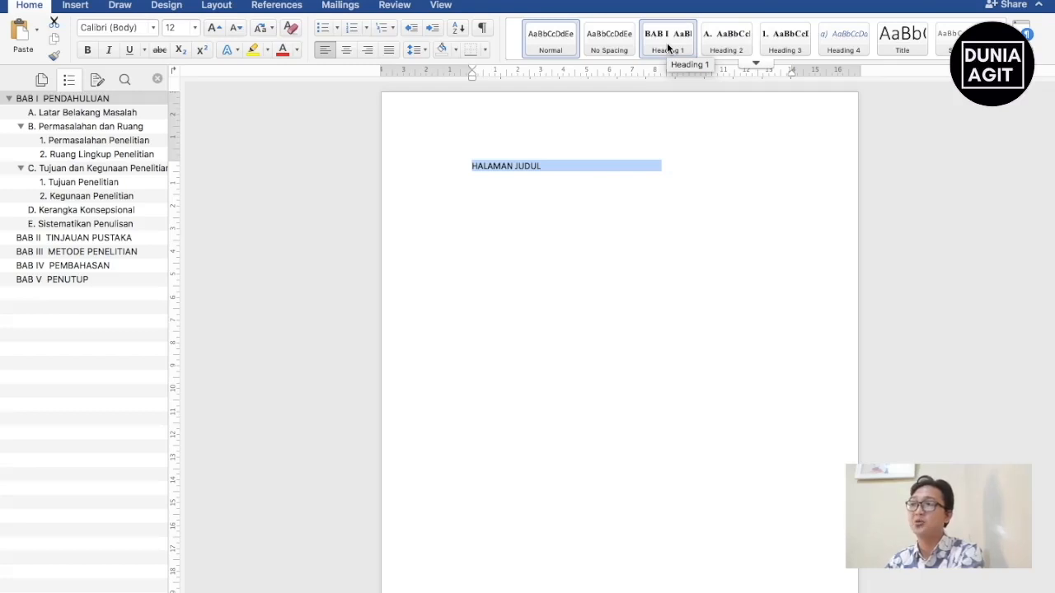
left_click(669, 47)
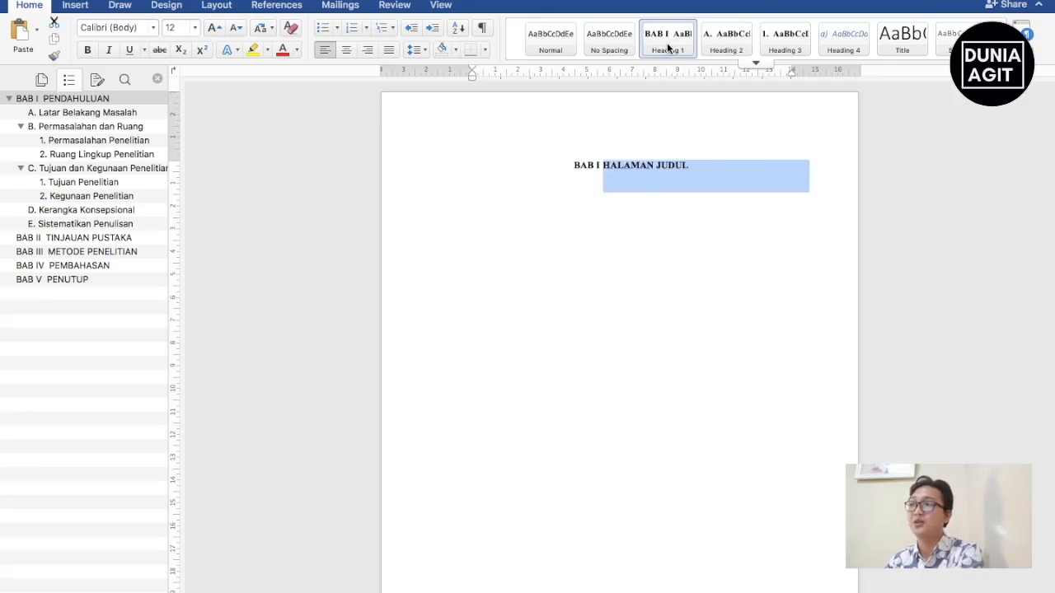
left_click(605, 171)
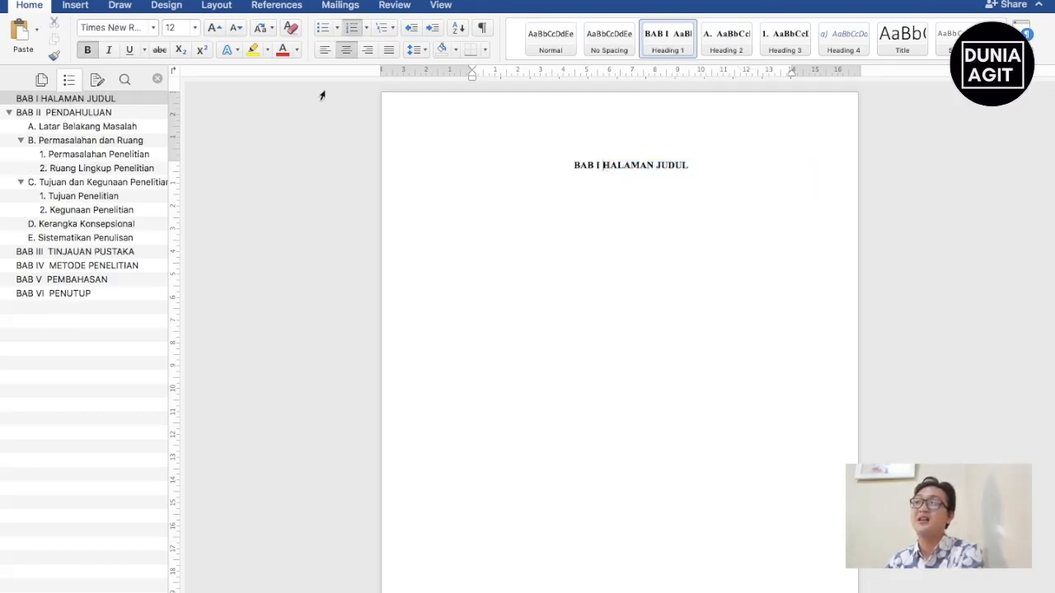
left_click(352, 30)
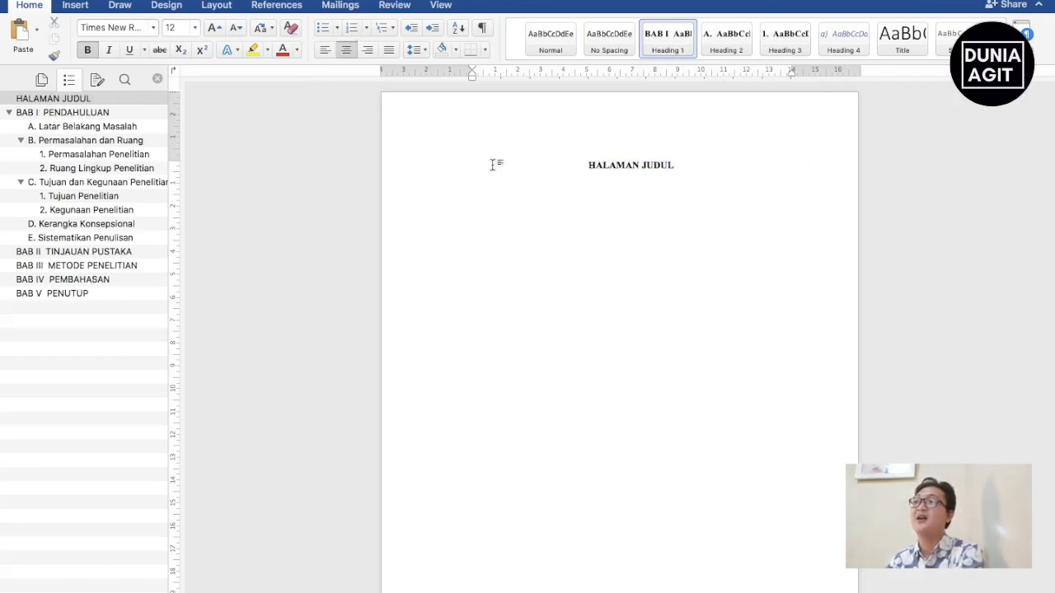
Step: Add the unnumbered headings HALAMAN PENGESAHAN and KATA PENGANTAR, each on its own new page after HALAMAN JUDUL
left_click(674, 166)
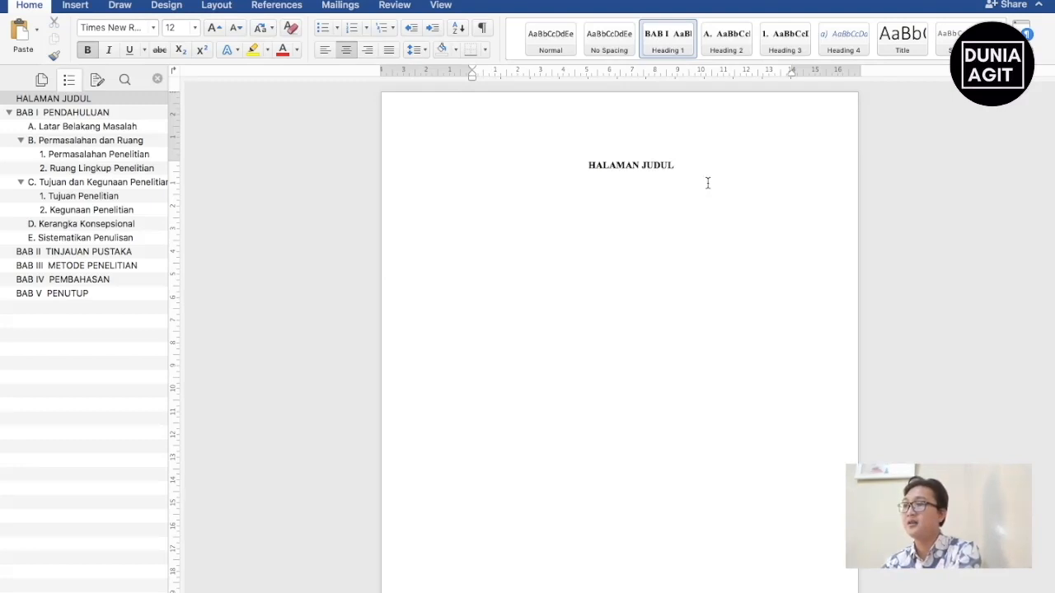
scroll(707, 183, "down", 5)
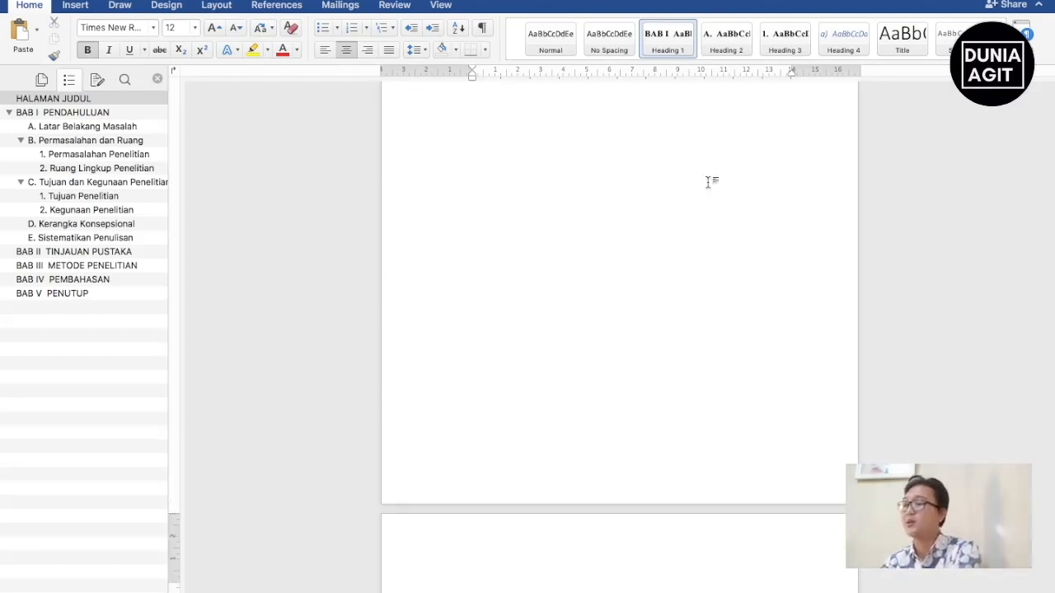
type("HALAMAN")
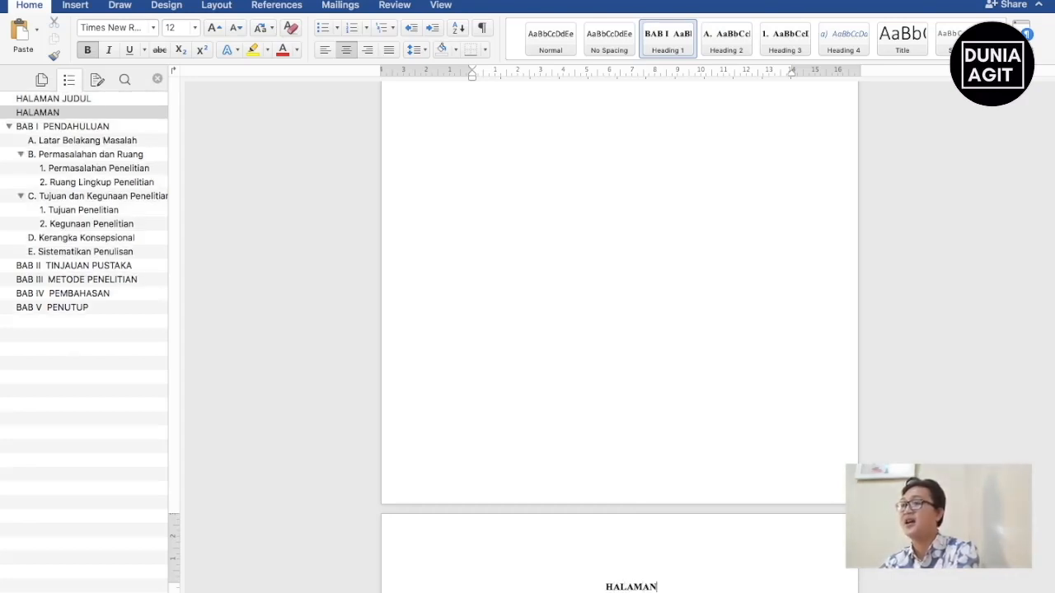
type(" PENGESAHAN")
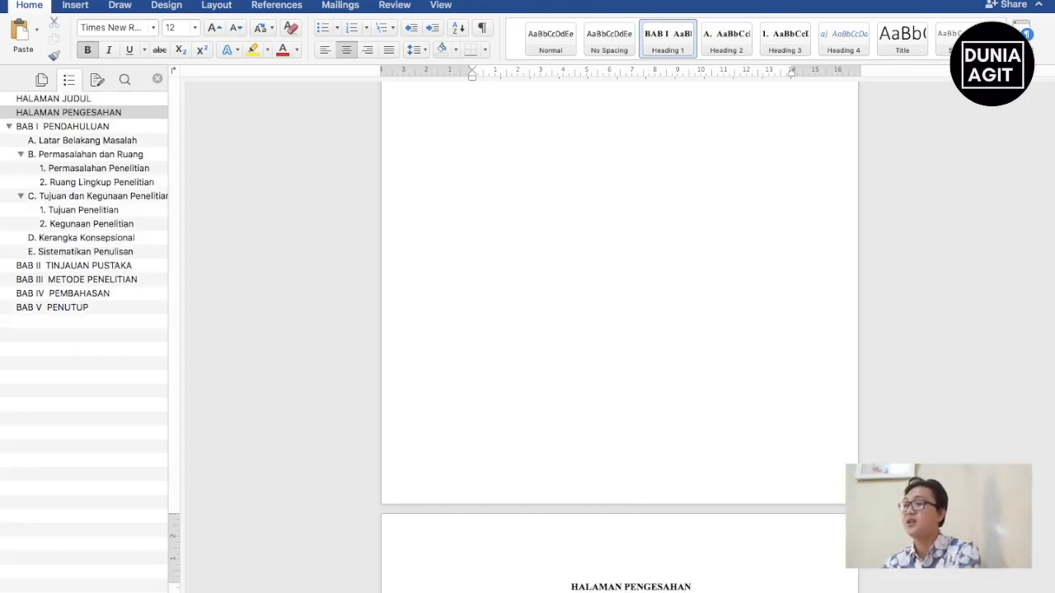
key("super+Return")
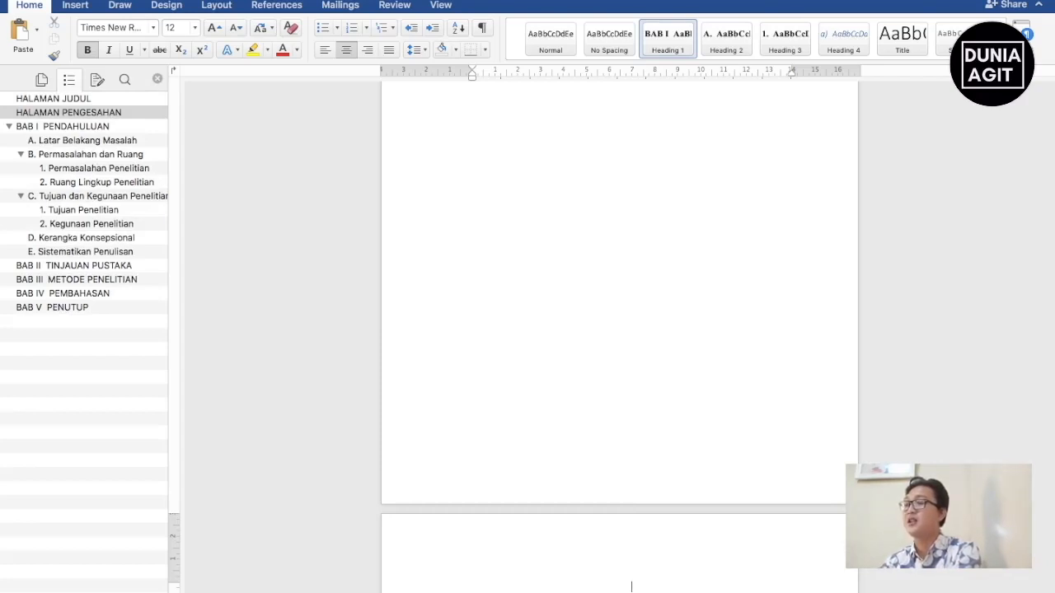
type("KATA PENGANTAR")
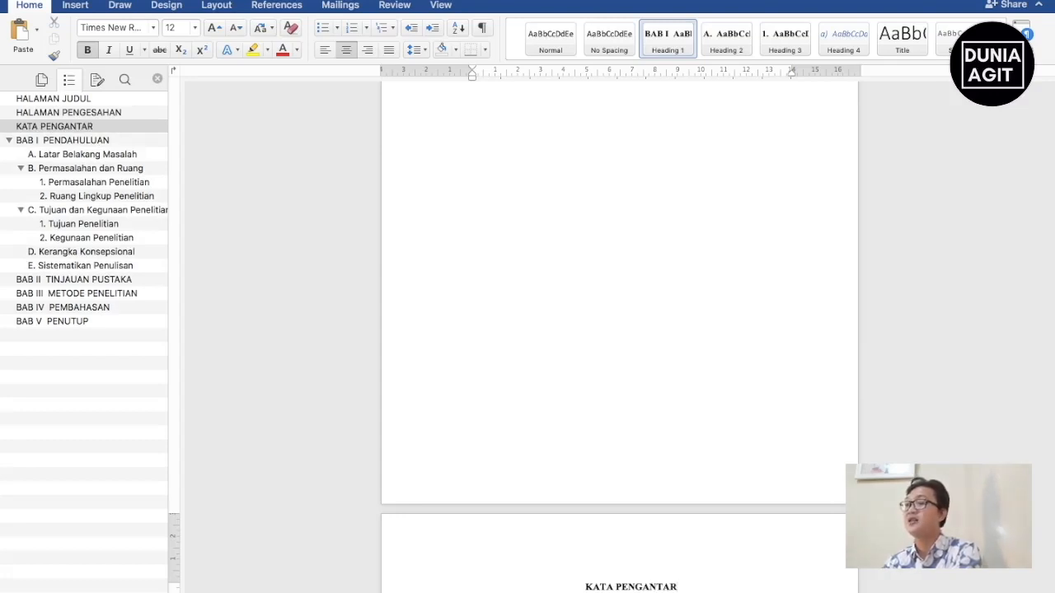
Step: Start a new page after KATA PENGANTAR and enter the unnumbered heading DAFTAR GAMBAR
key("super+Return")
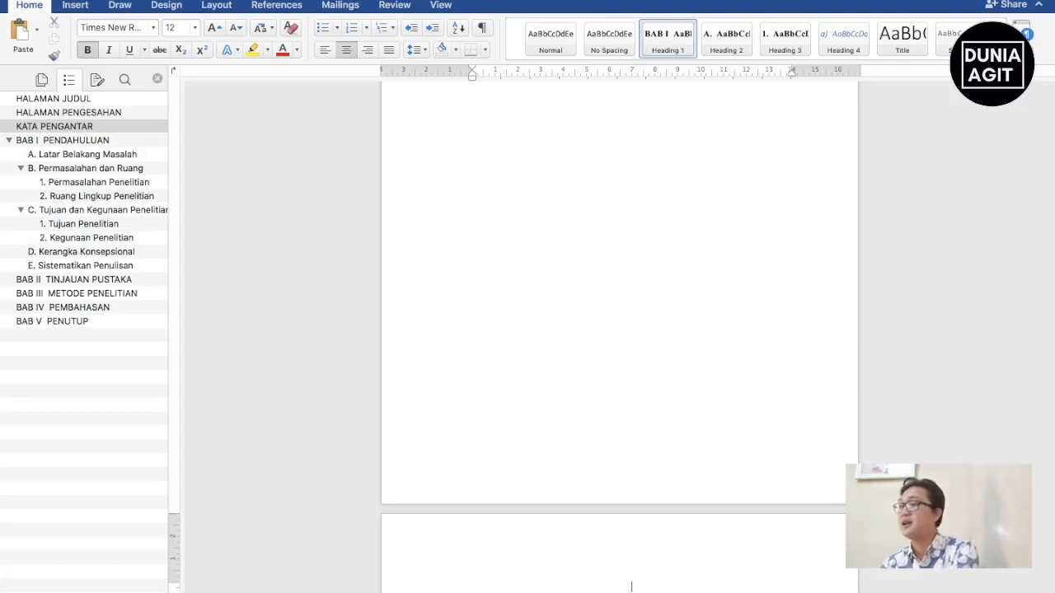
type("DAFT")
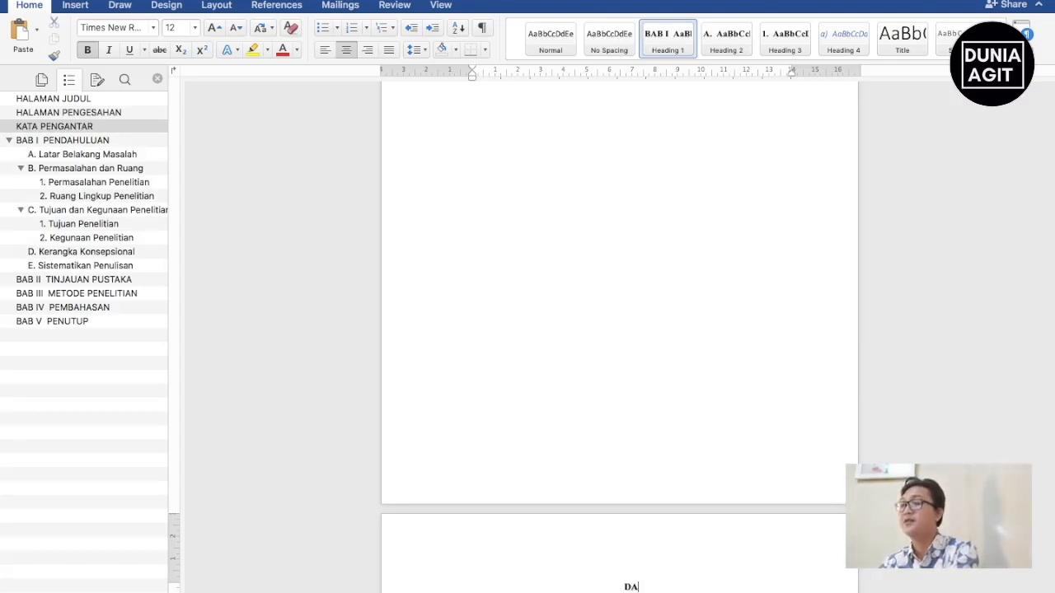
key("BackSpace")
key("BackSpace")
type("F")
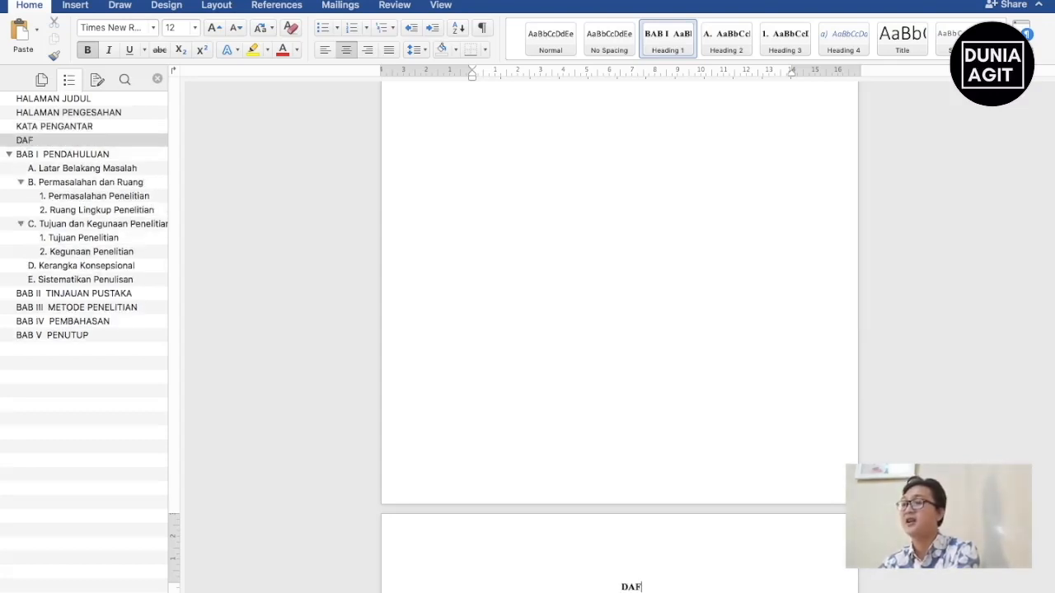
type("TAR GAMBAR")
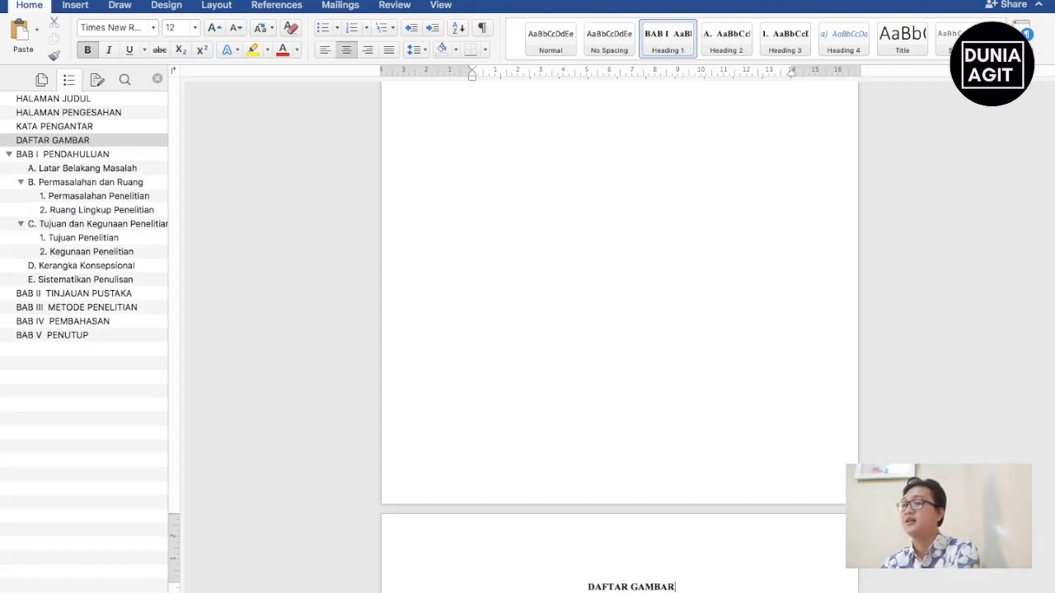
Step: Start a new page after DAFTAR GAMBAR and enter the unnumbered heading DAFTAR TABEL
key("Return")
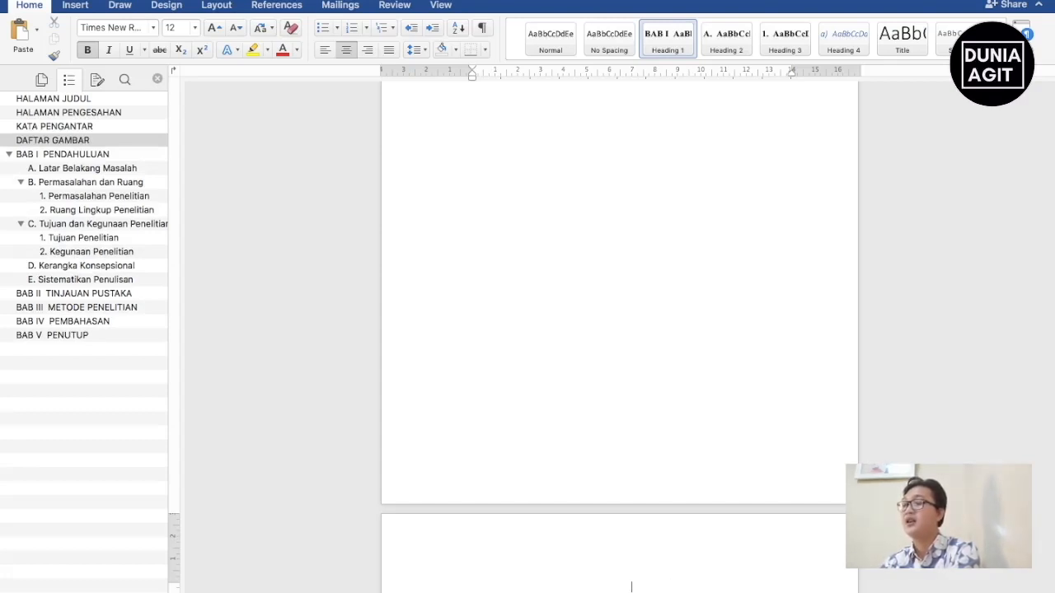
type("DAFTAR")
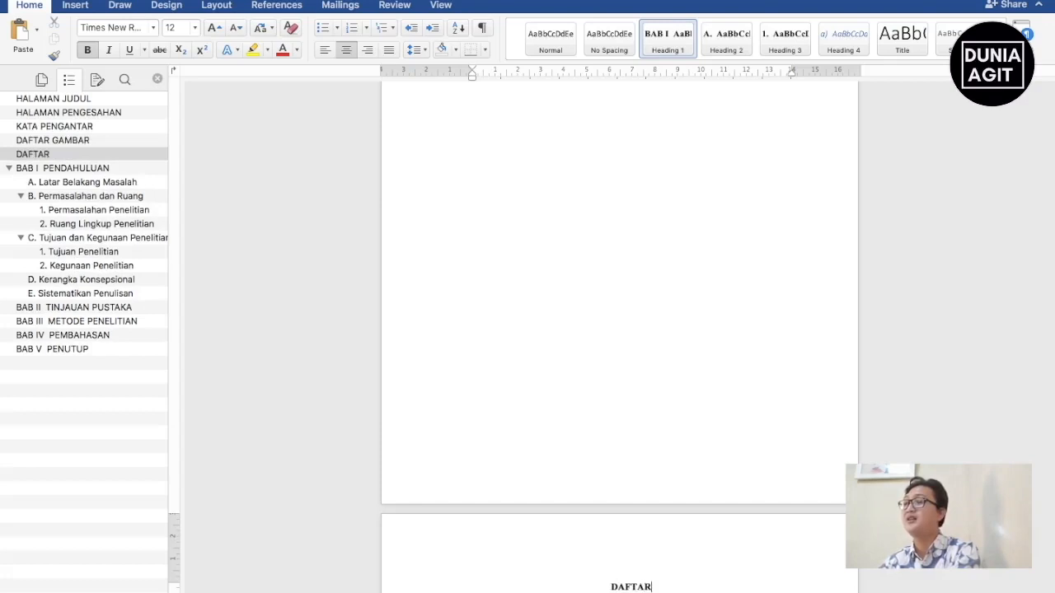
scroll(618, 330, "down", 5)
scroll(618, 330, "up", 4)
scroll(618, 329, "down", 8)
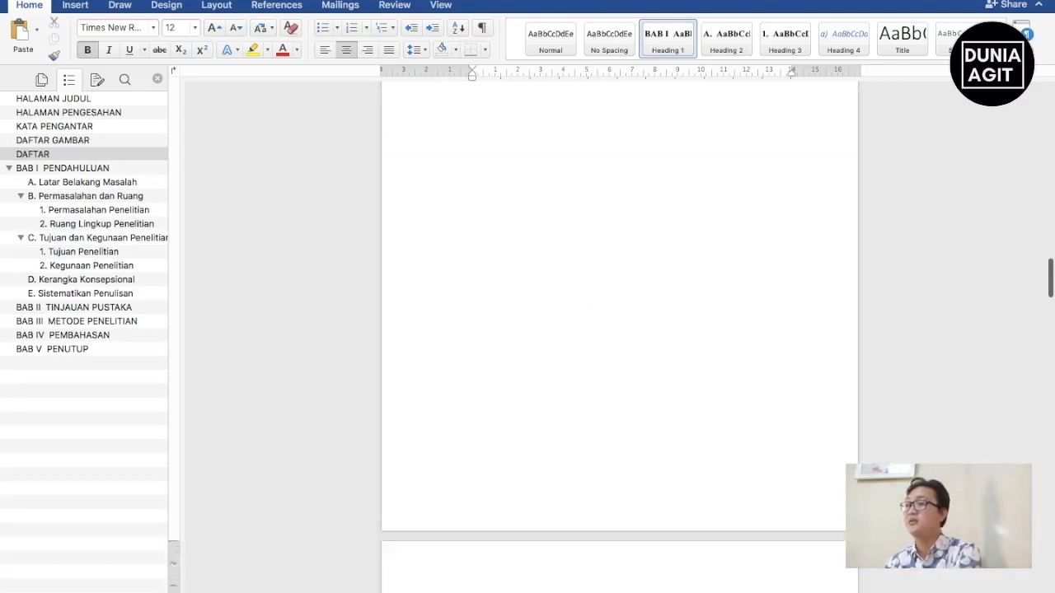
type("TABEL")
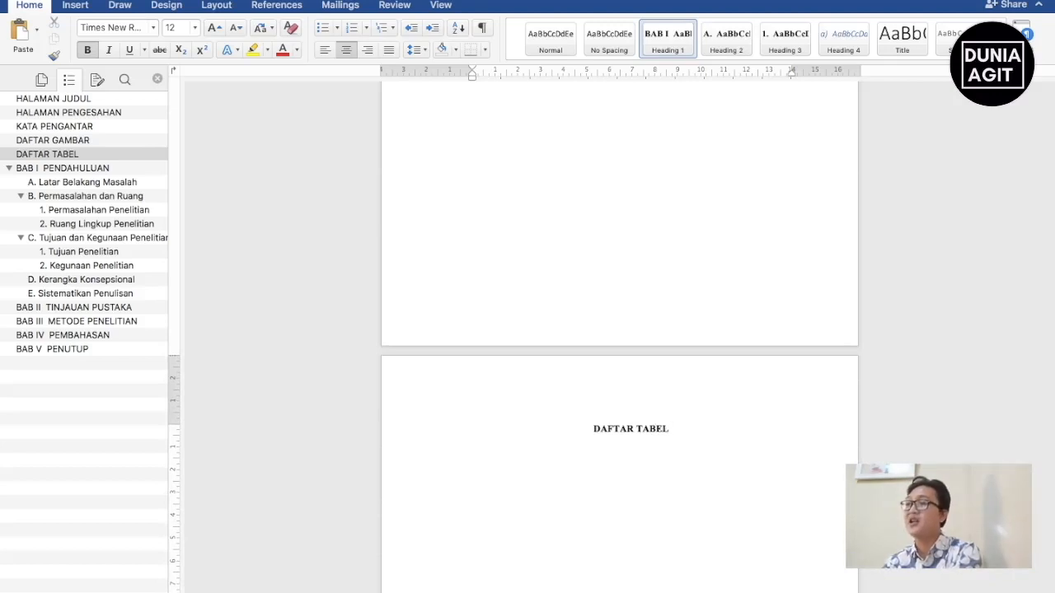
Step: Add the heading DAFTAR ISI on a new page after DAFTAR TABEL, with an empty Normal line beneath it
scroll(618, 330, "up", 2)
type("DAFTAR ISI")
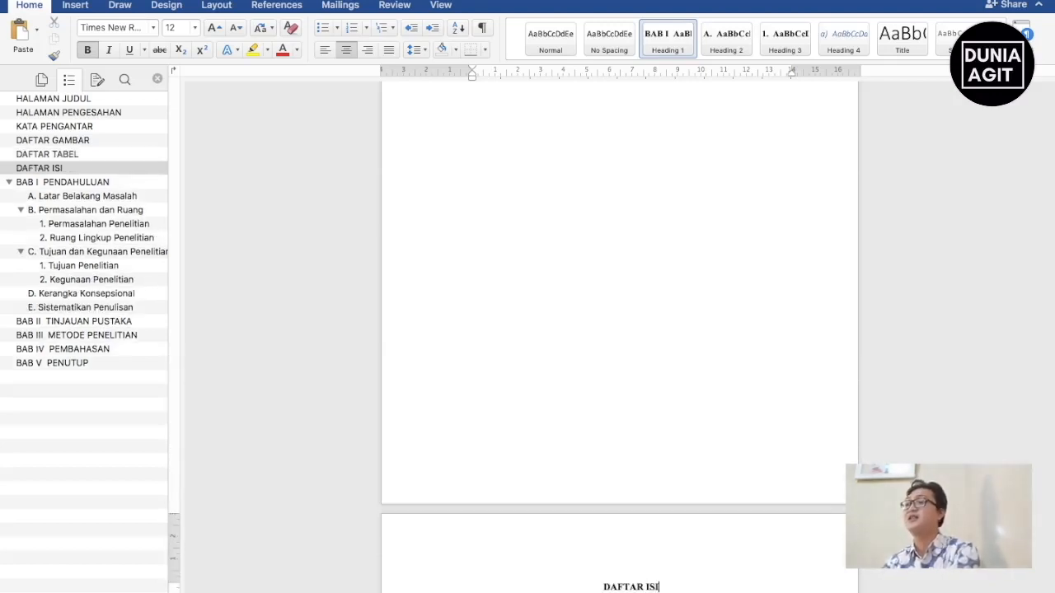
scroll(618, 330, "down", 4)
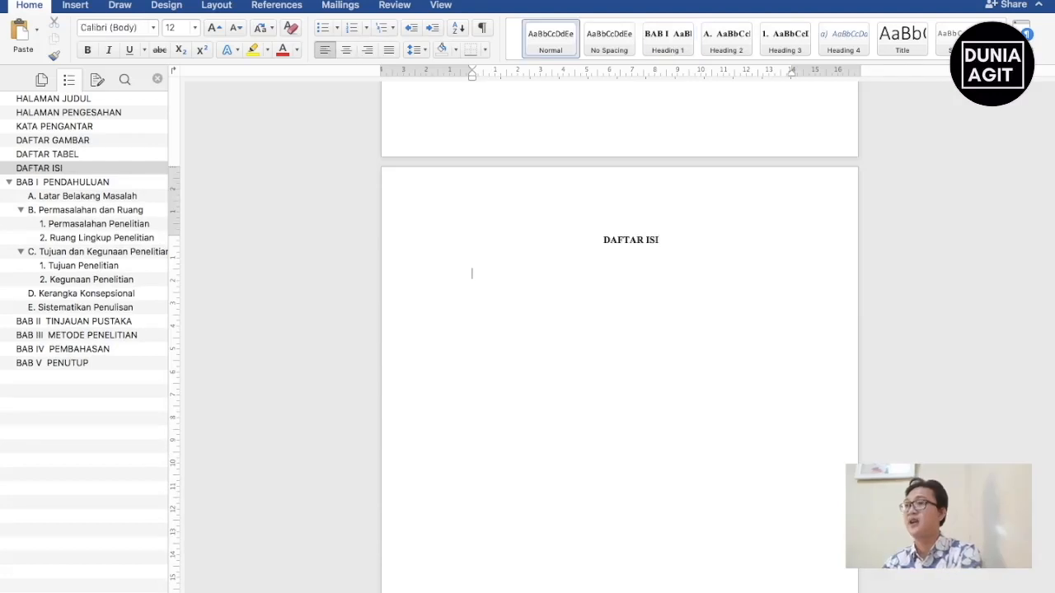
scroll(618, 330, "up", 1)
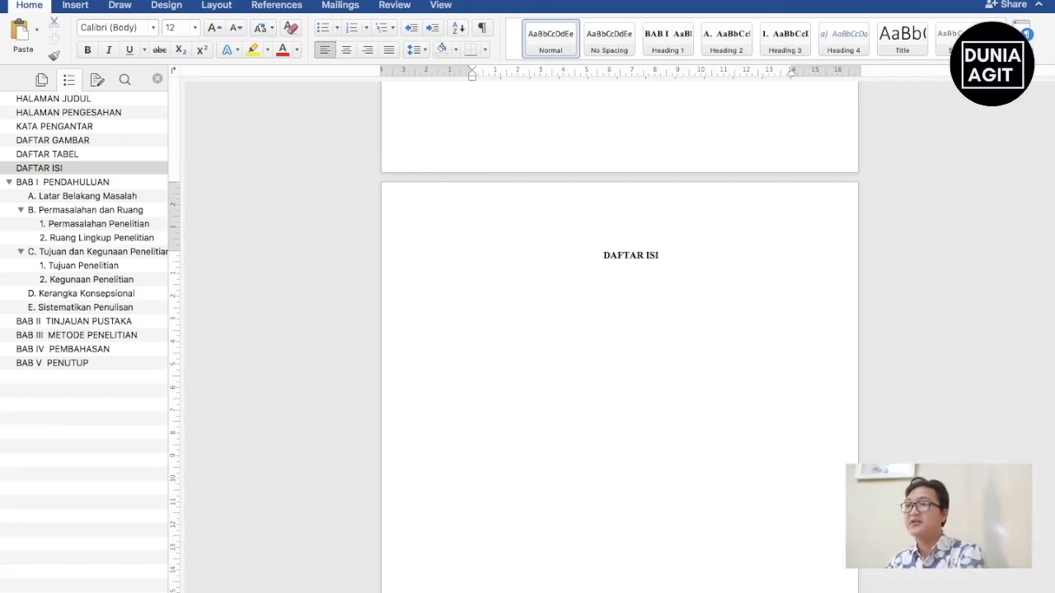
Step: Start a custom table of contents and set its TOC 1 style to bold Times New Roman in black
left_click(294, 7)
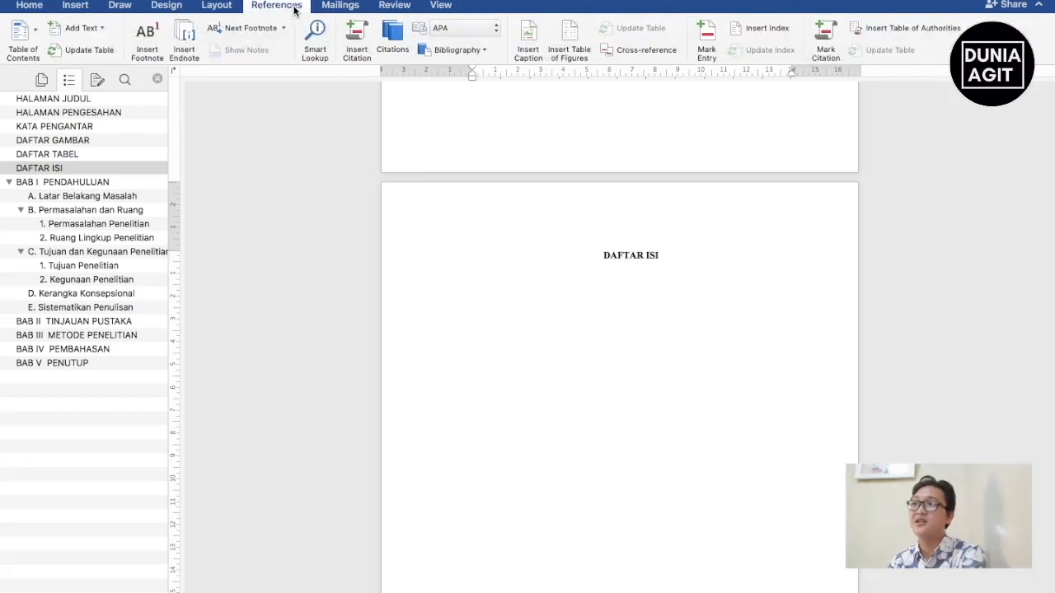
left_click(33, 47)
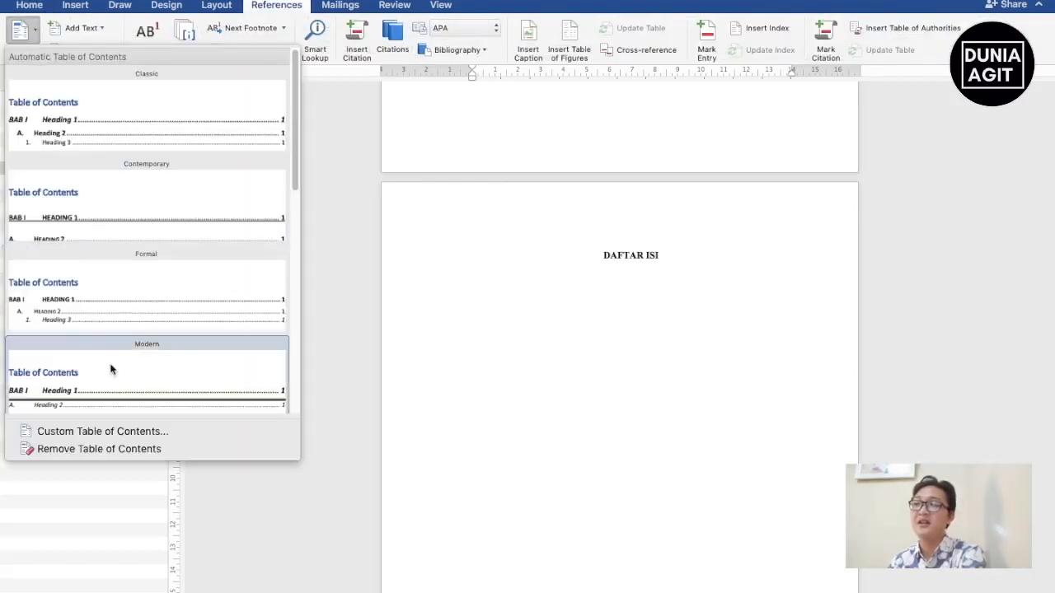
left_click(100, 431)
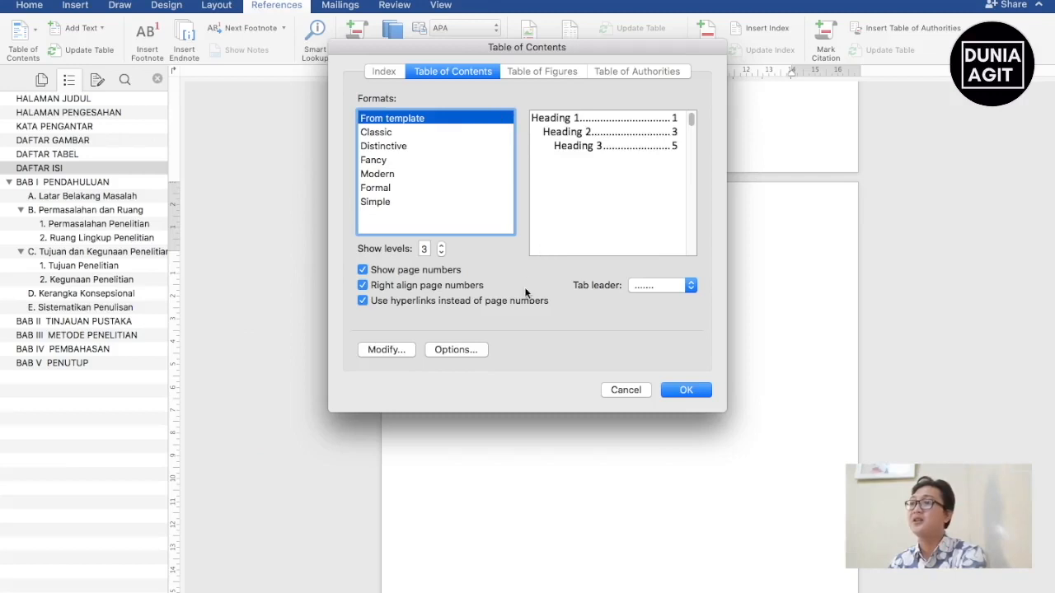
left_click(400, 355)
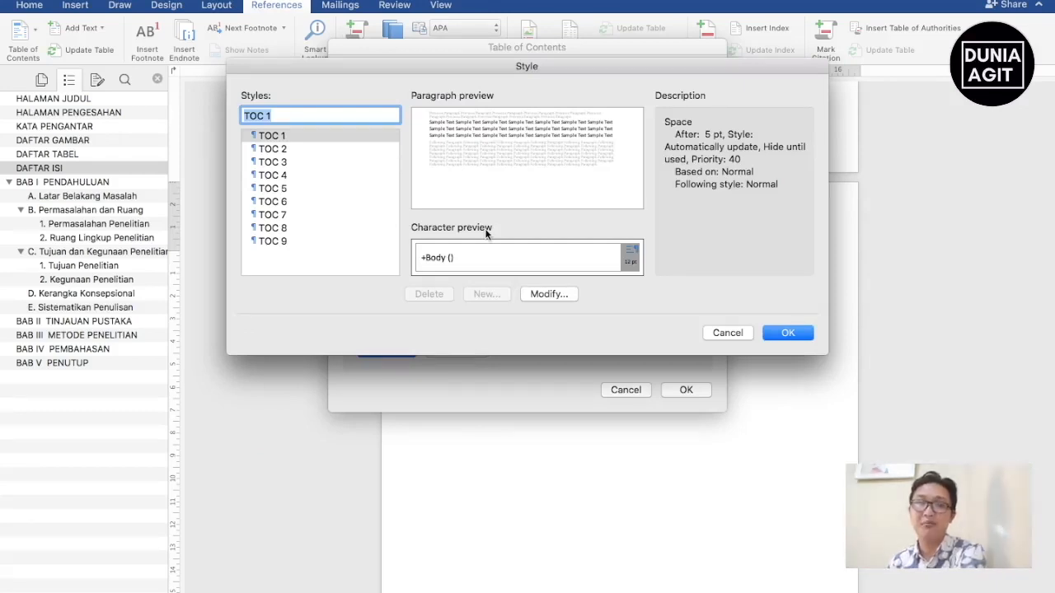
left_click(546, 294)
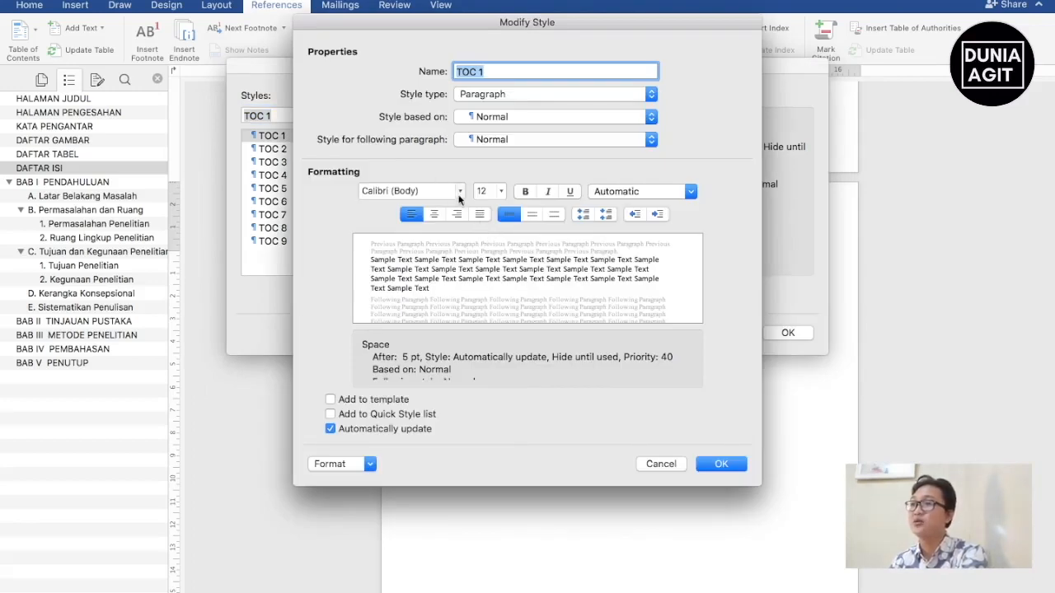
left_click(460, 191)
mouse_move(459, 307)
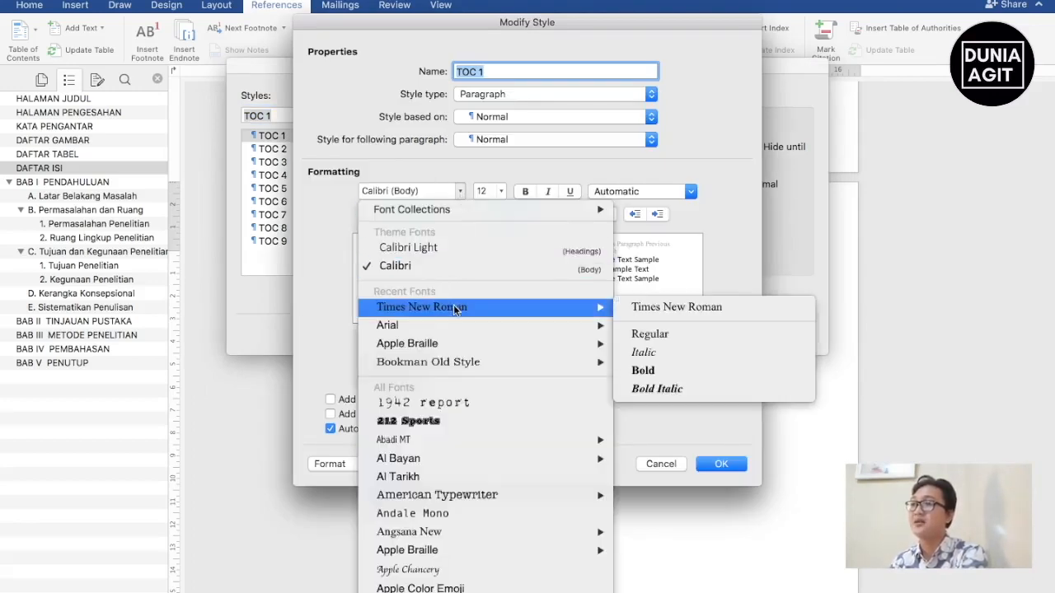
left_click(693, 307)
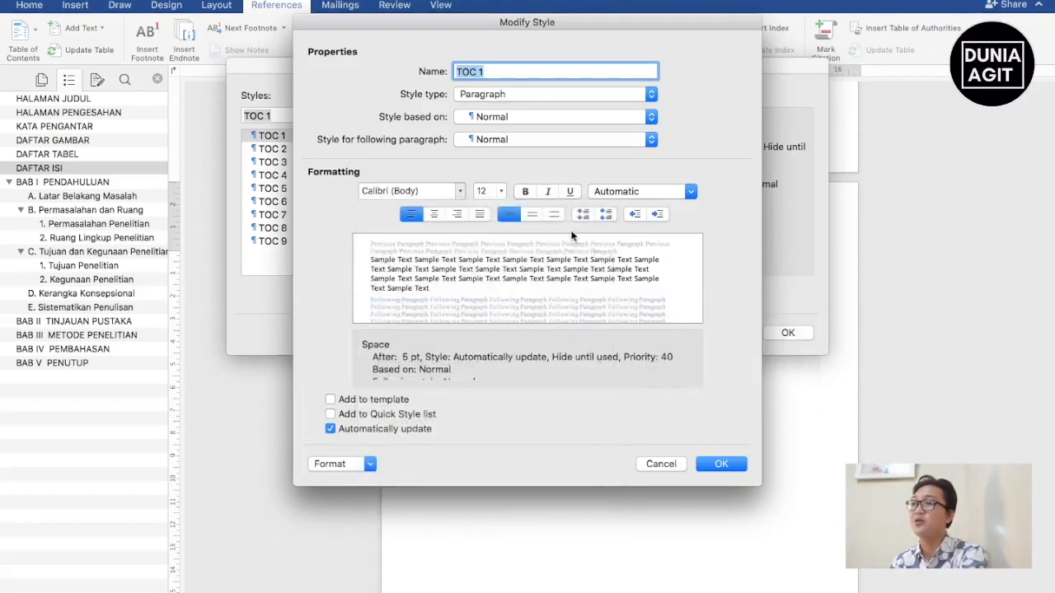
left_click(525, 191)
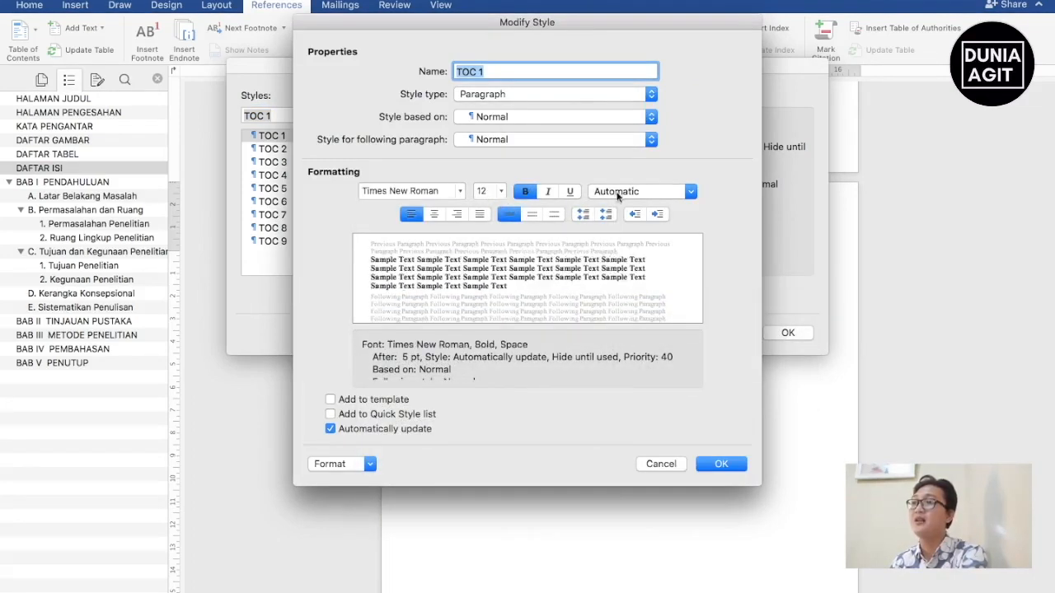
left_click(620, 190)
left_click(614, 256)
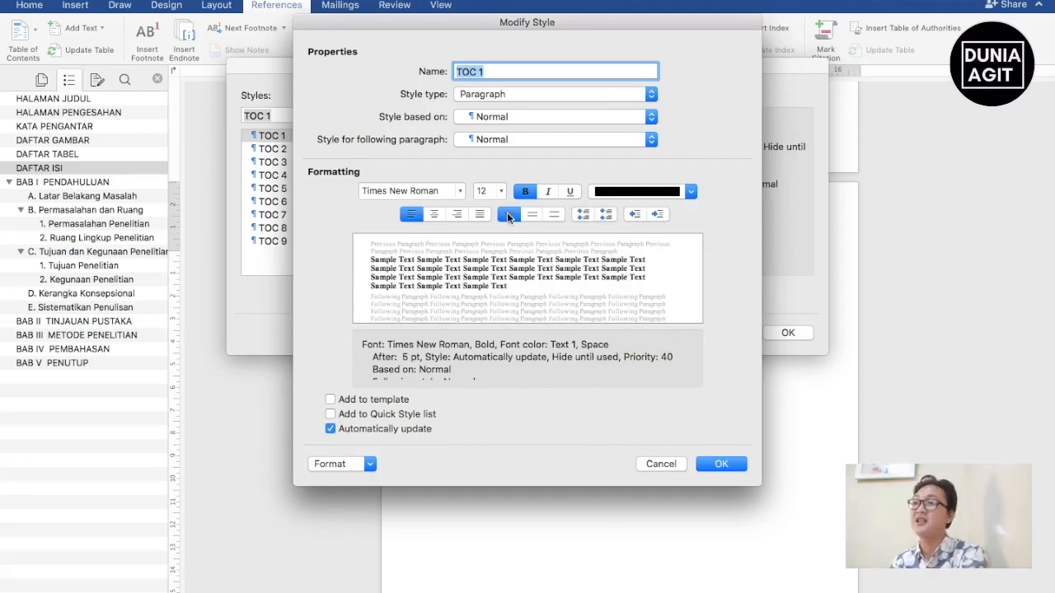
left_click(718, 463)
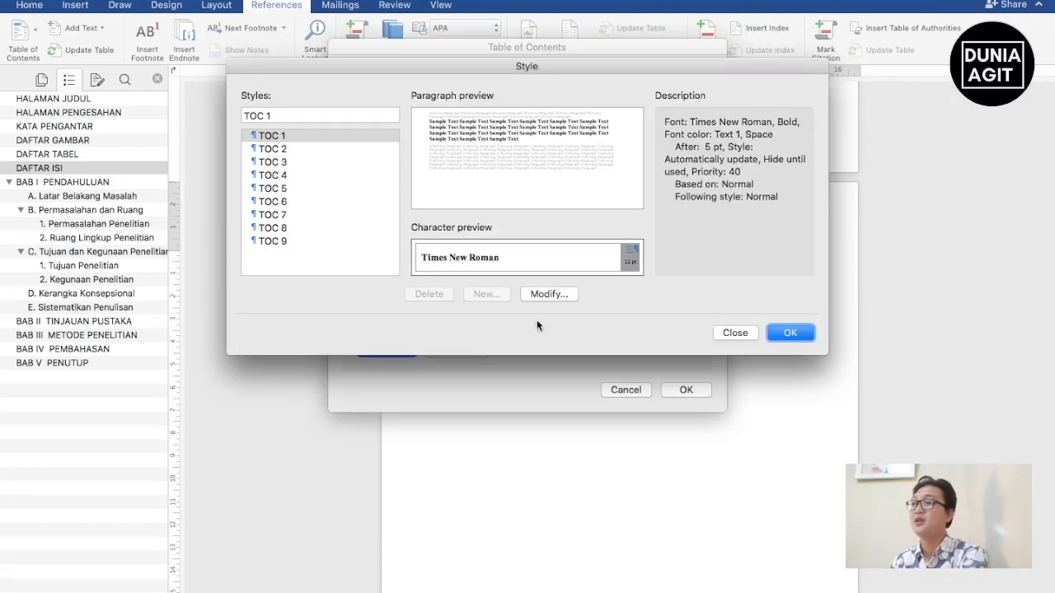
Step: Set the TOC 2 style to bold Times New Roman in black
left_click(285, 150)
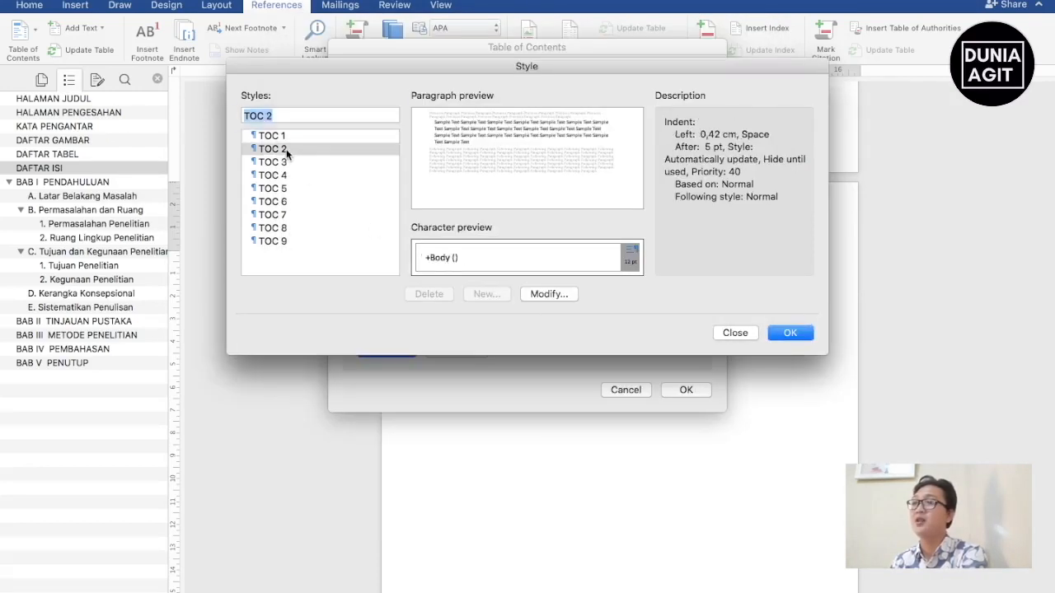
left_click(548, 295)
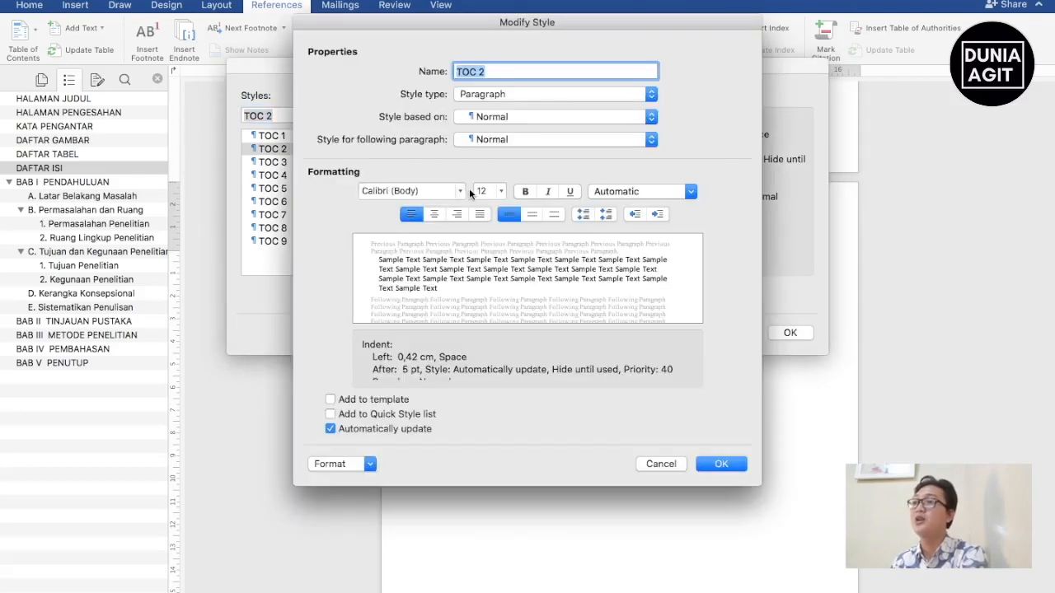
left_click(460, 190)
mouse_move(428, 308)
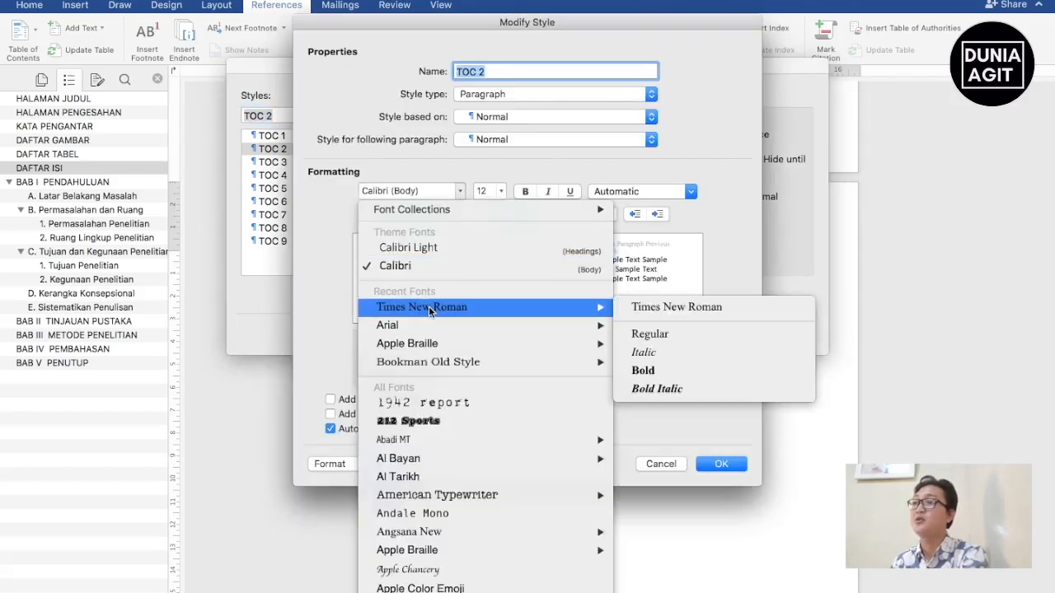
left_click(651, 307)
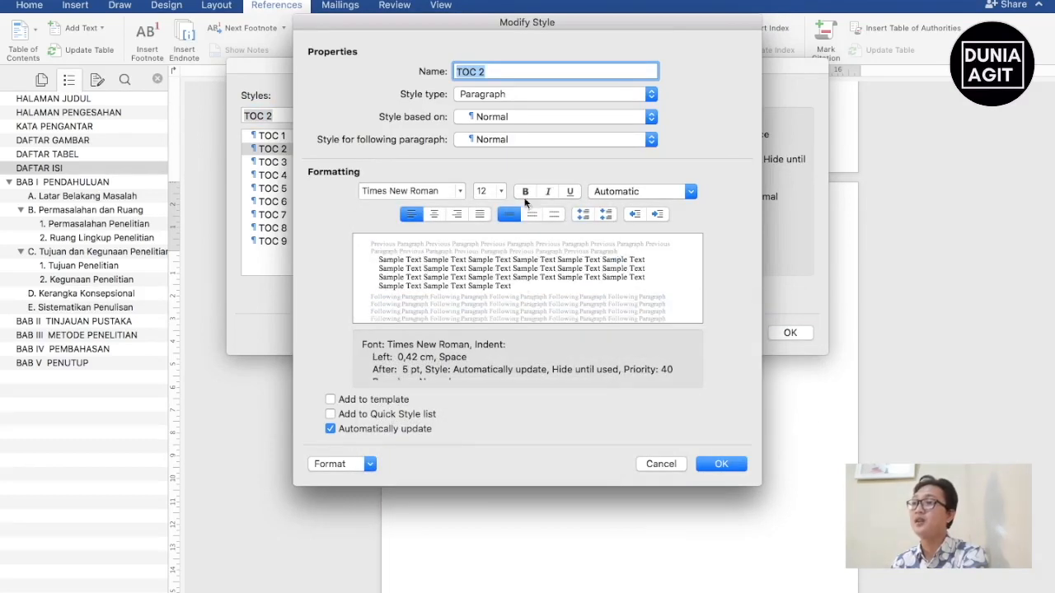
left_click(526, 191)
left_click(635, 194)
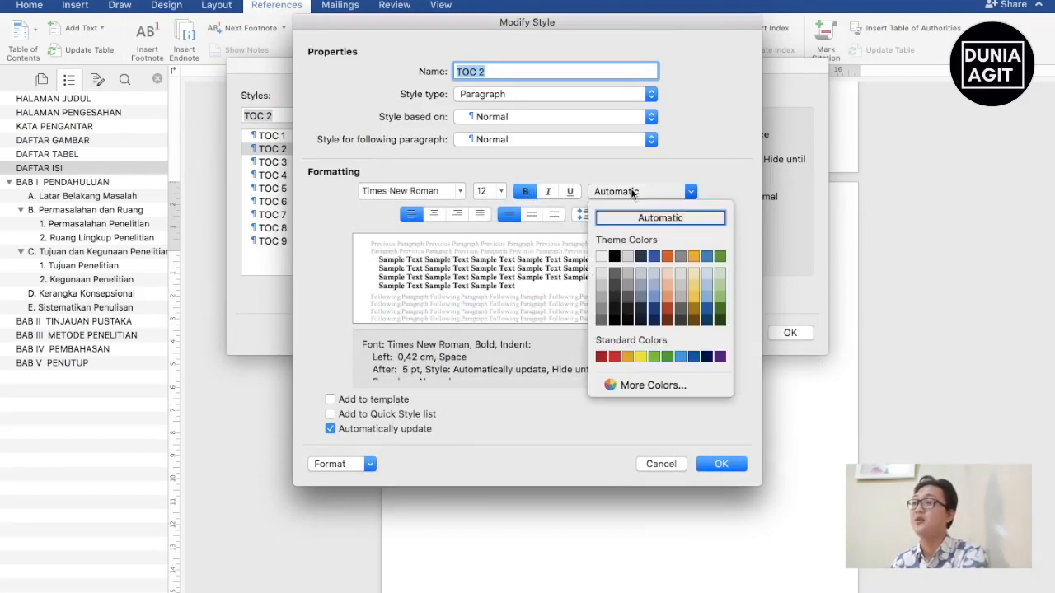
left_click(614, 256)
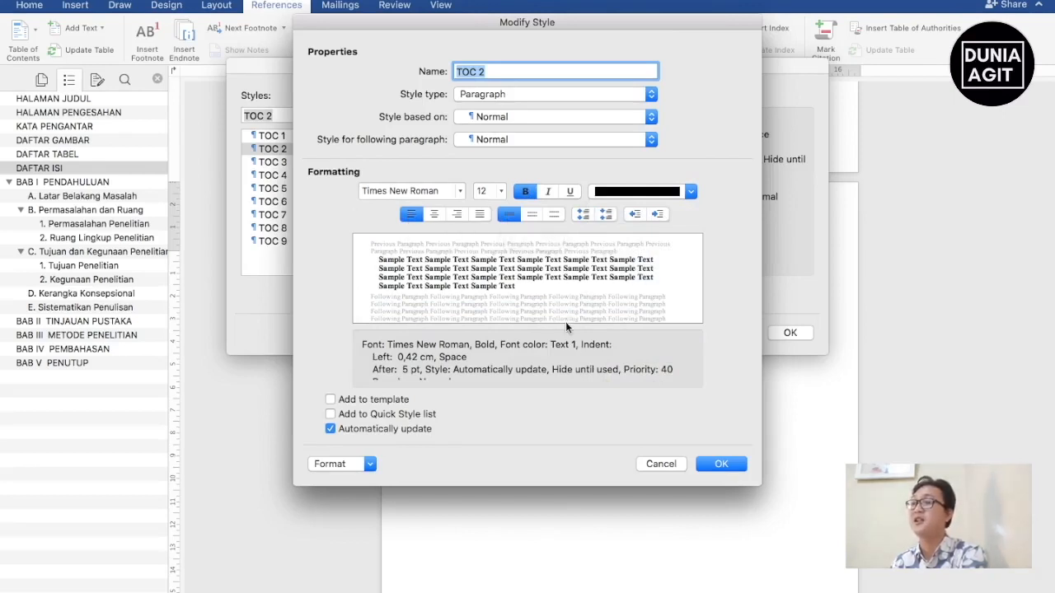
left_click(715, 465)
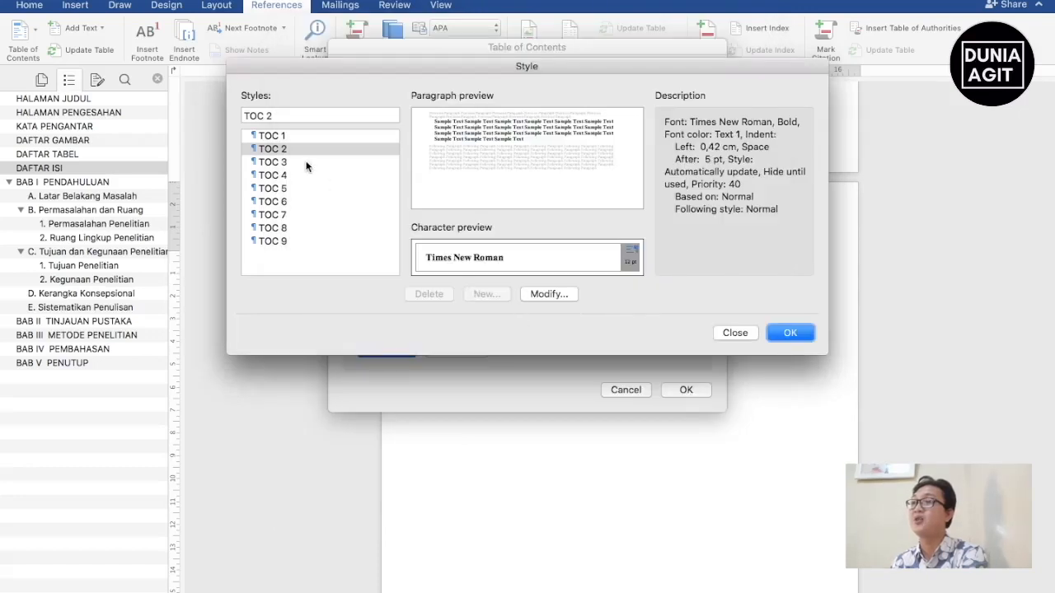
Step: Set the TOC 3 style to Times New Roman without bold
left_click(305, 164)
left_click(559, 293)
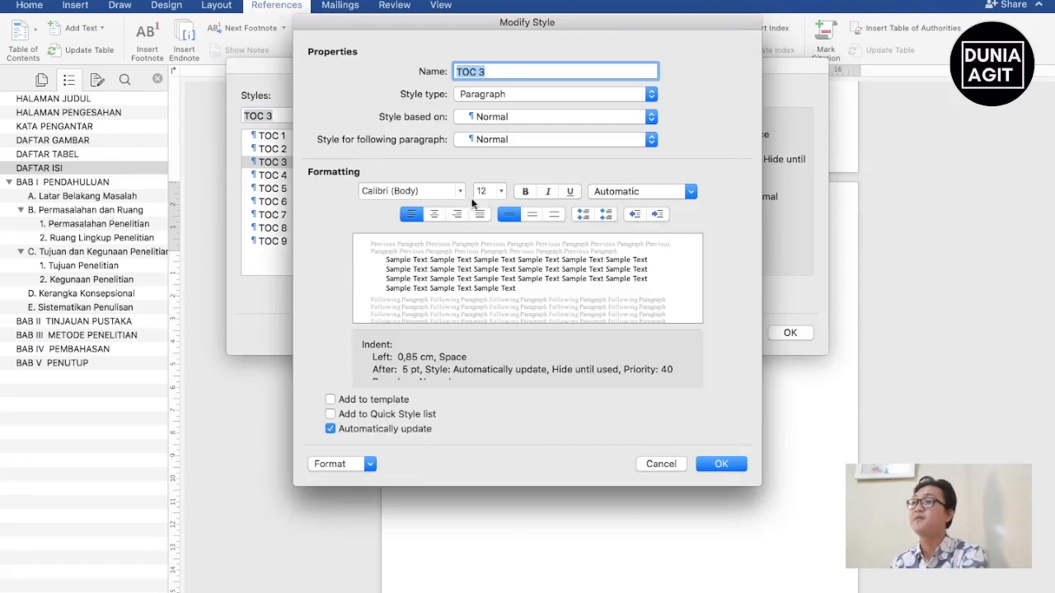
left_click(460, 191)
mouse_move(518, 309)
left_click(651, 314)
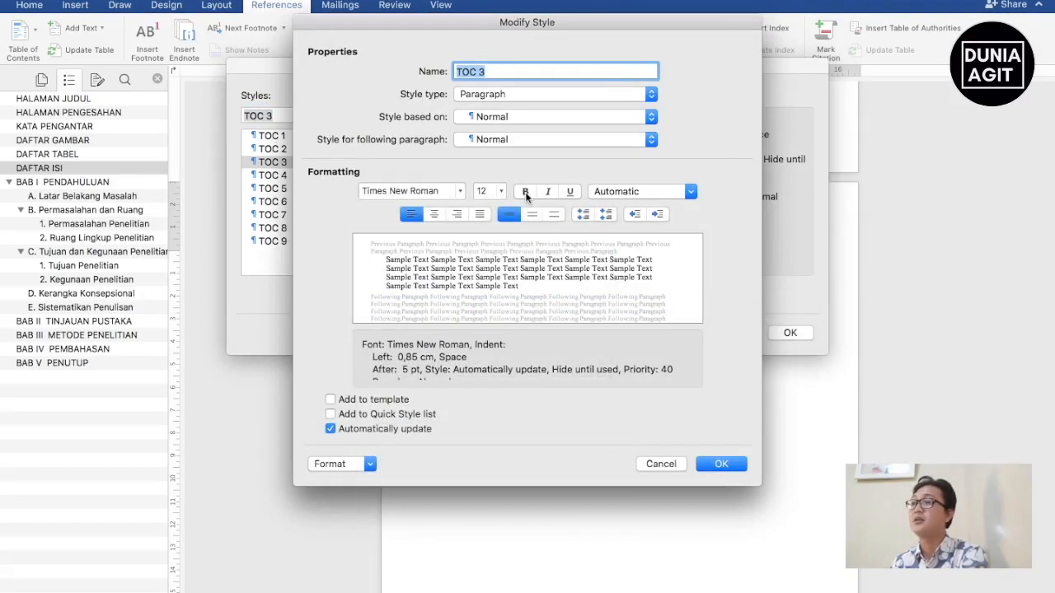
left_click(525, 192)
left_click(525, 193)
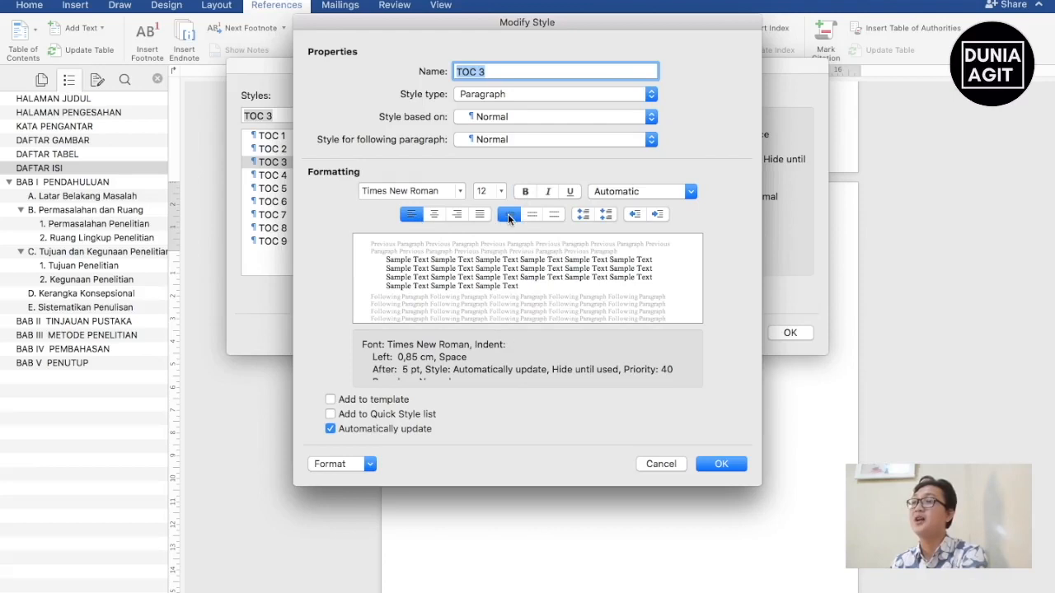
left_click(722, 464)
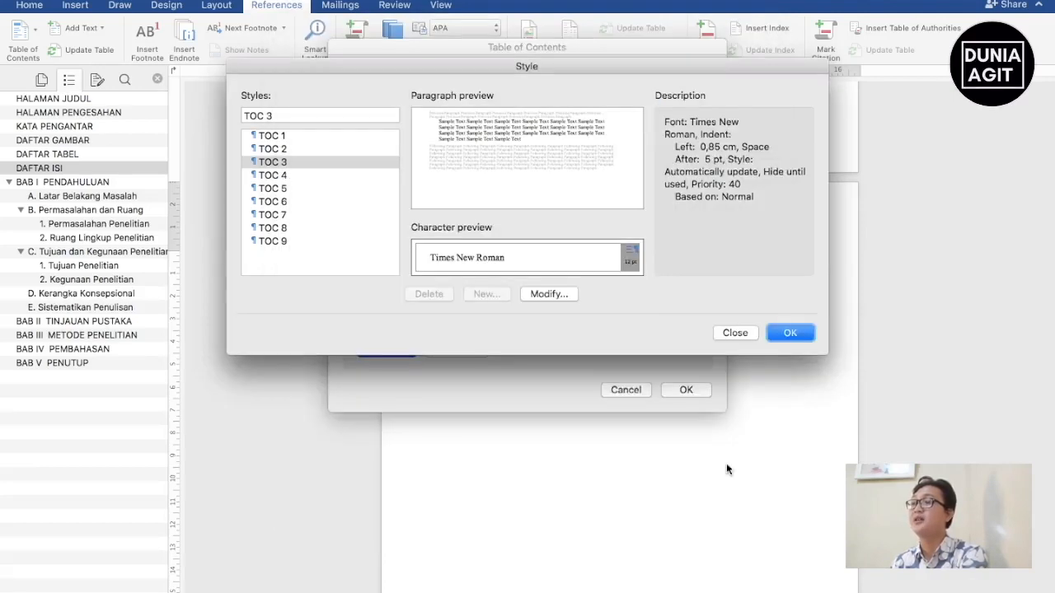
Step: Accept the modified TOC styles and insert the three-level table of contents under the DAFTAR ISI heading
left_click(788, 334)
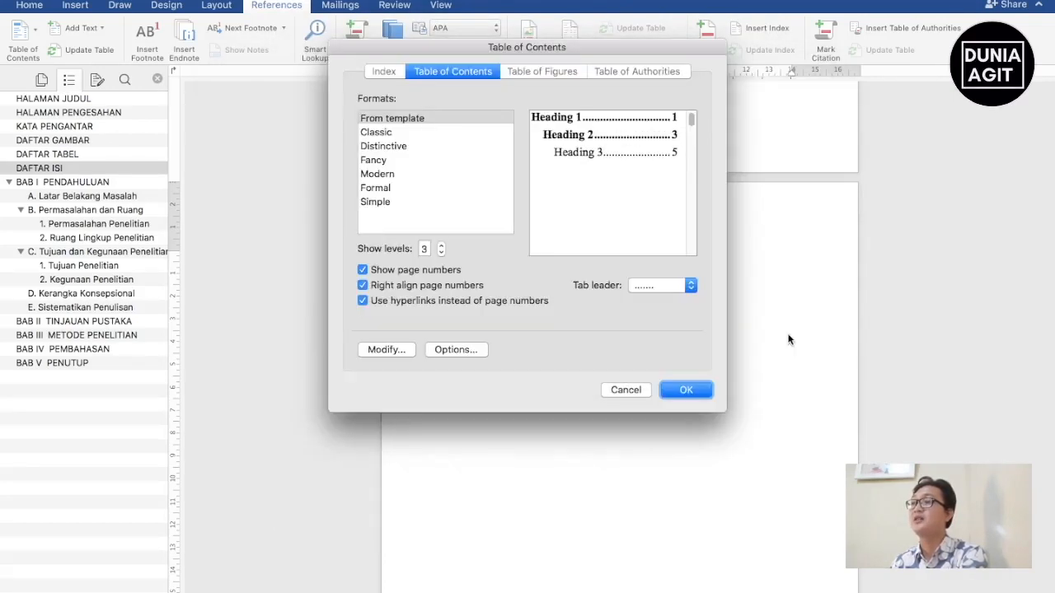
left_click(691, 390)
scroll(695, 393, "down", 3)
scroll(695, 393, "up", 1)
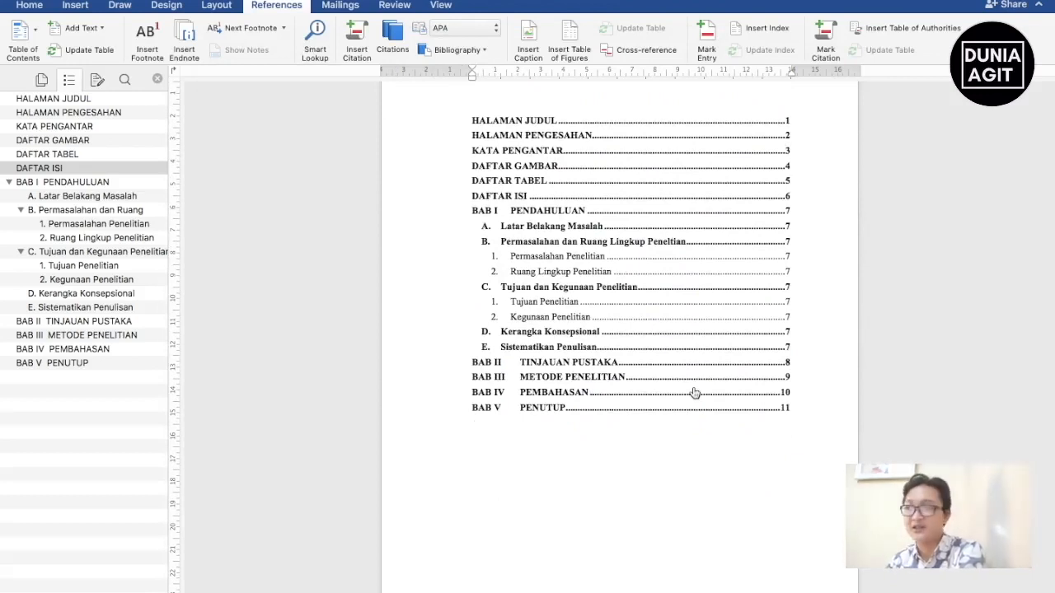
scroll(604, 352, "up", 2)
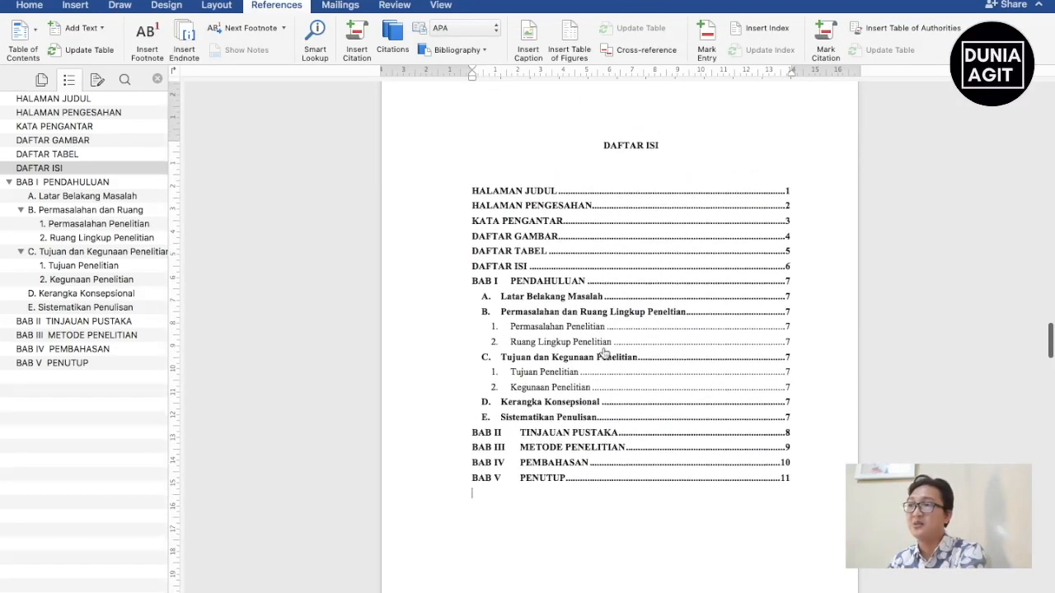
scroll(604, 353, "down", 1)
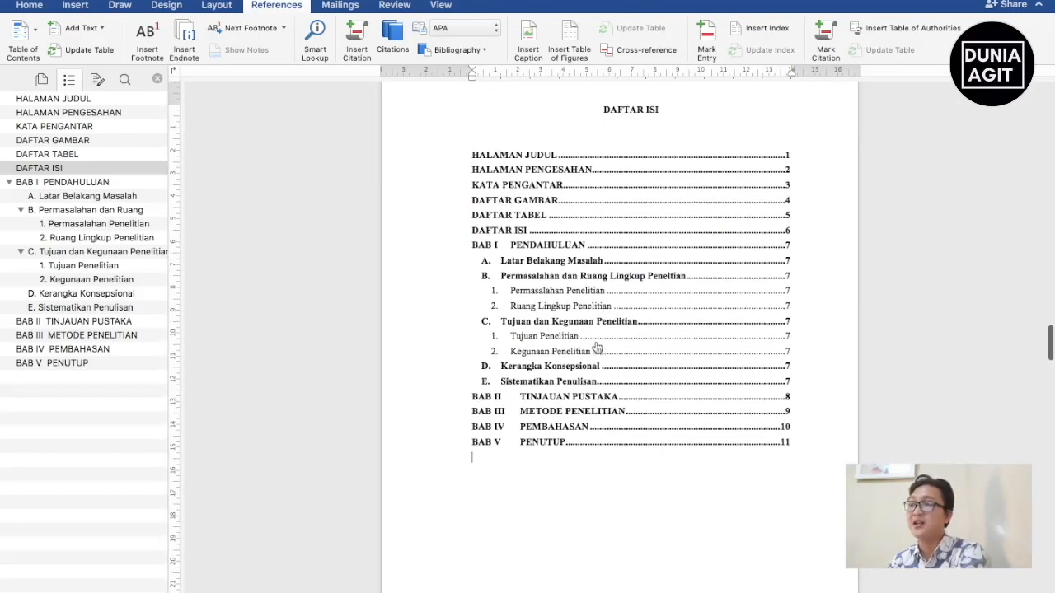
Step: Update the entire table of contents, not only its page numbers
right_click(600, 300)
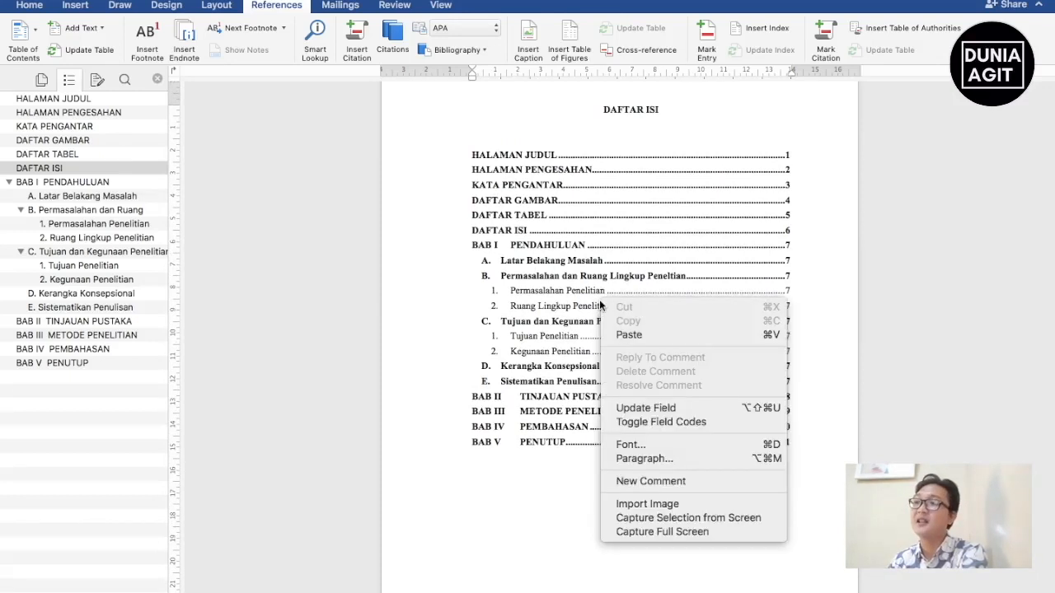
left_click(666, 411)
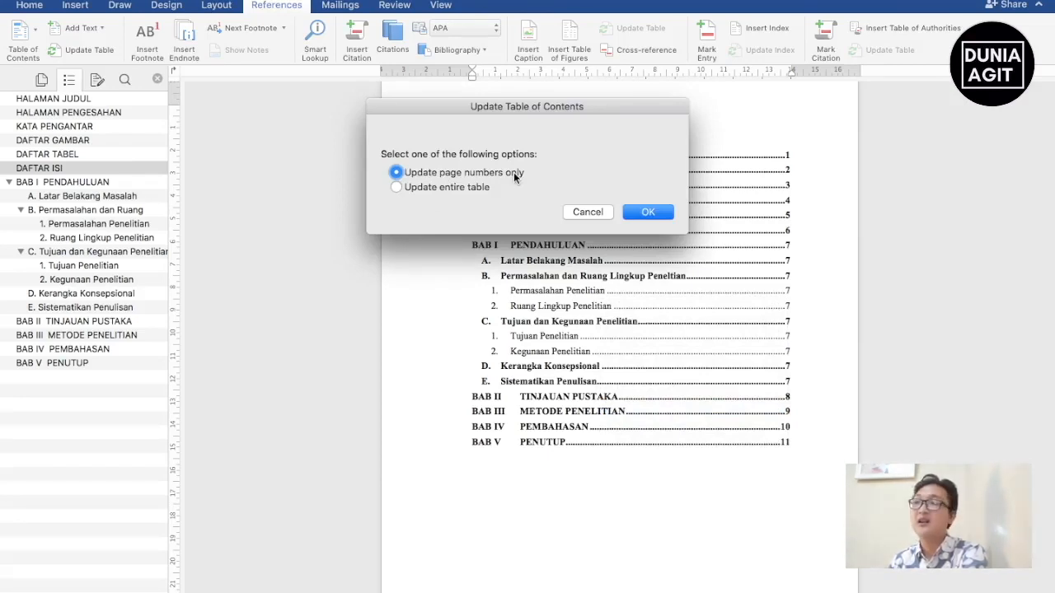
left_click(466, 189)
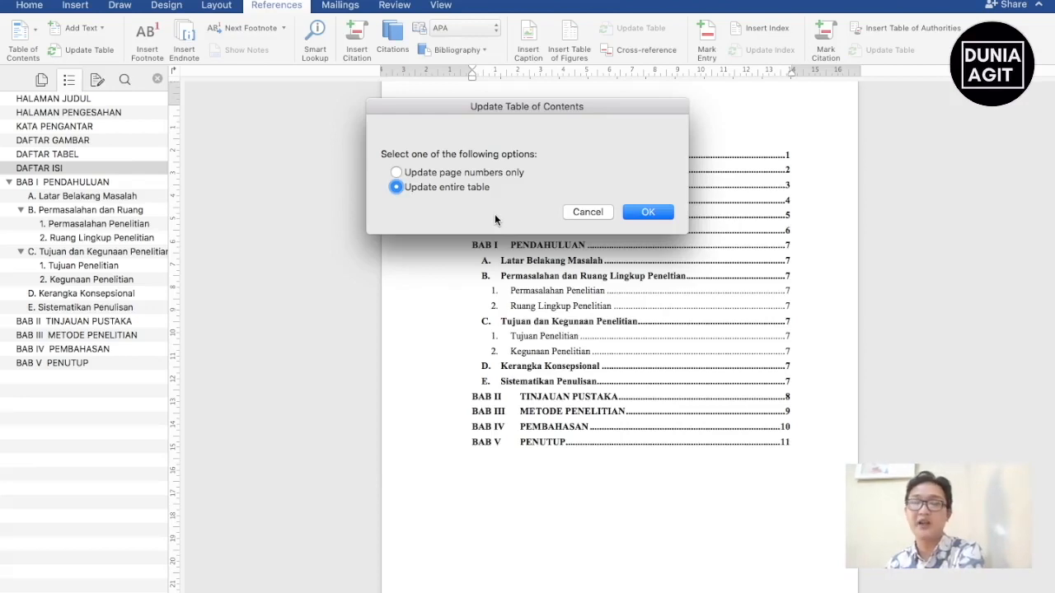
left_click(647, 213)
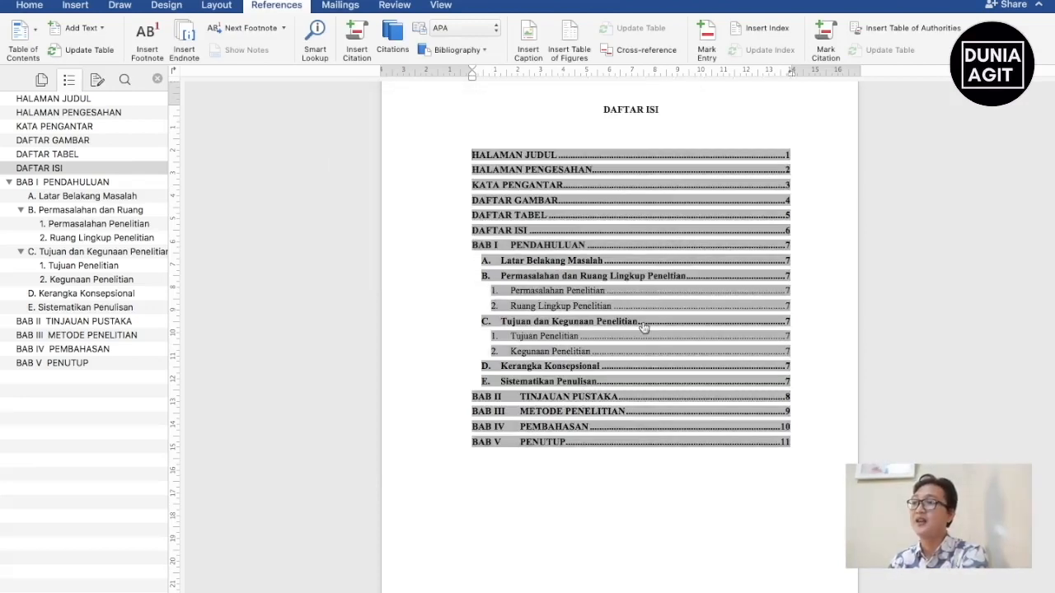
scroll(643, 328, "down", 2)
left_click(595, 390)
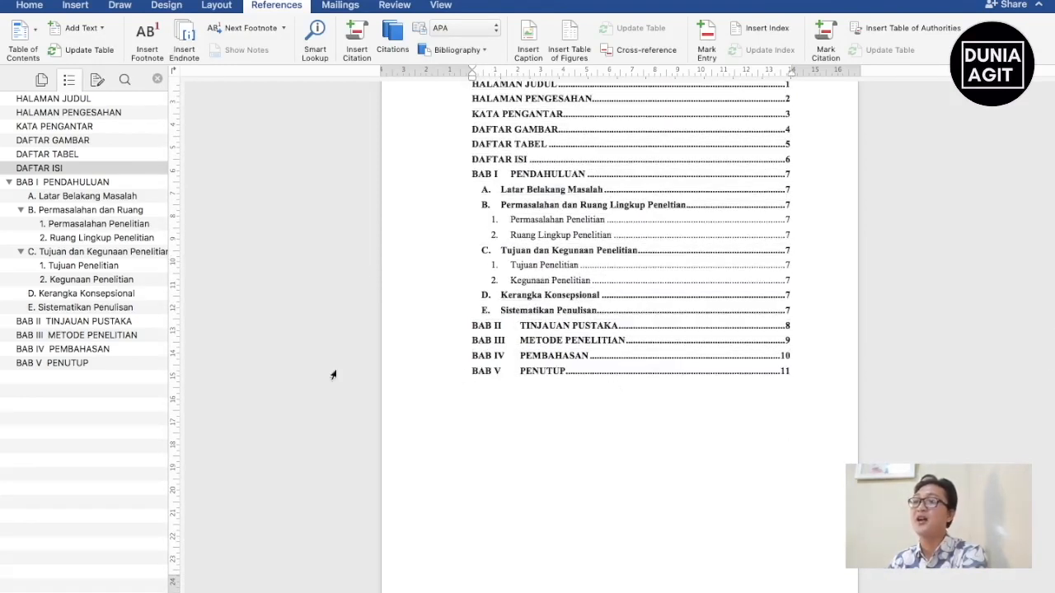
Step: Insert a page break after the BAB V PENUTUP heading to start a numbered BAB VI heading on a new page
left_click(78, 363)
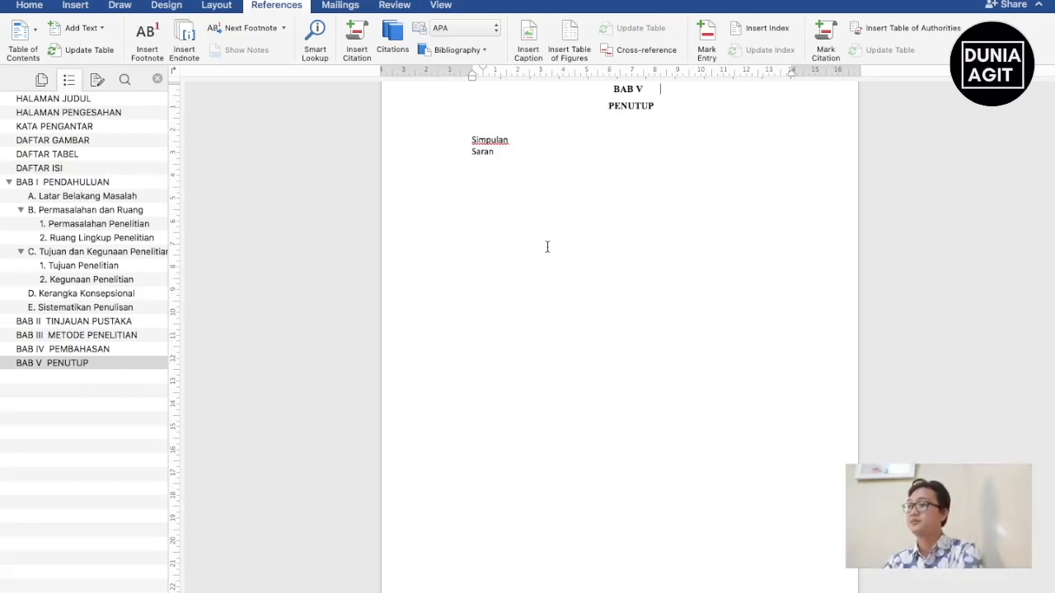
key("shift+Home")
key("Right")
key("Left")
key("Right")
key("Down")
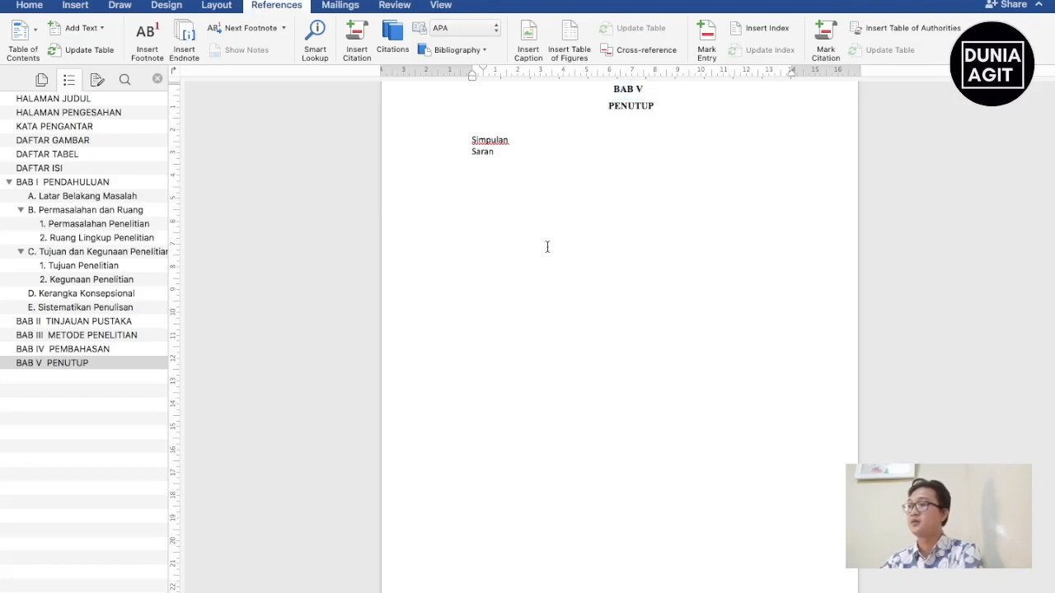
key("super+Return")
scroll(548, 245, "up", 3)
scroll(547, 244, "down", 5)
scroll(546, 244, "down", 2)
scroll(547, 244, "up", 1)
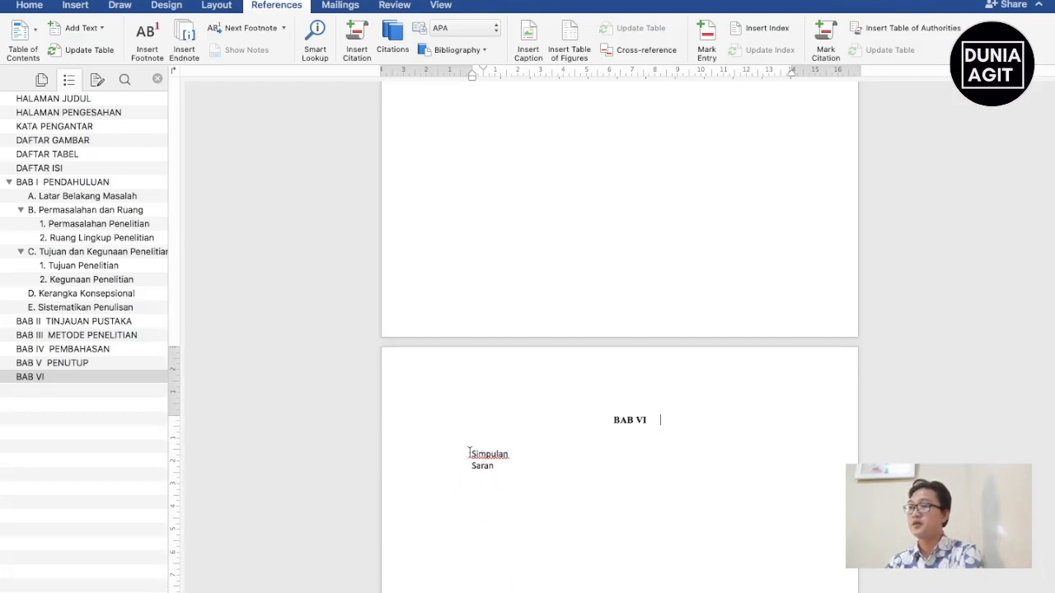
Step: Move the Simpulan and Saran lines from the BAB VI page to beneath the BAB V PENUTUP heading
left_click_drag(469, 452, 494, 466)
key("super+c")
key("BackSpace")
scroll(494, 461, "up", 6)
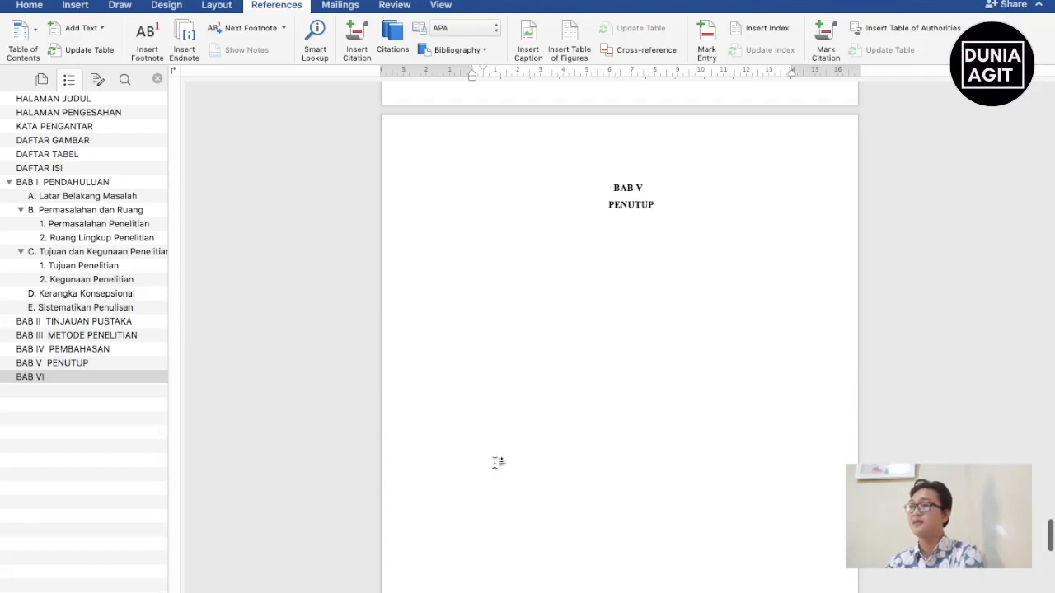
left_click(518, 264)
key("super+v")
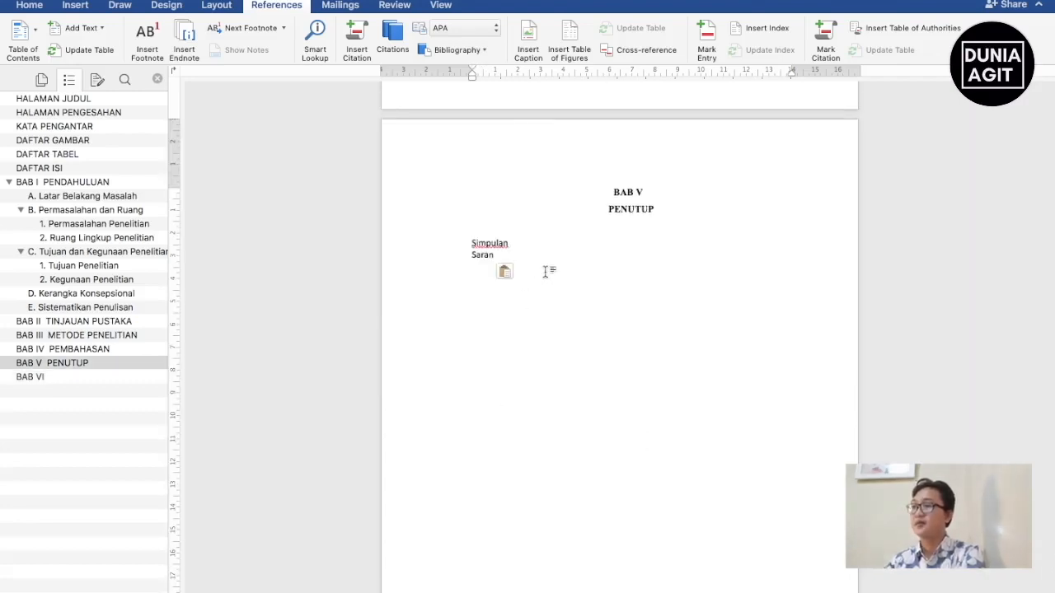
Step: Complete the BAB VI heading on the last page with the title DAFTAR PUSTAKA
scroll(545, 272, "down", 4)
scroll(545, 272, "down", 4)
left_click(650, 318)
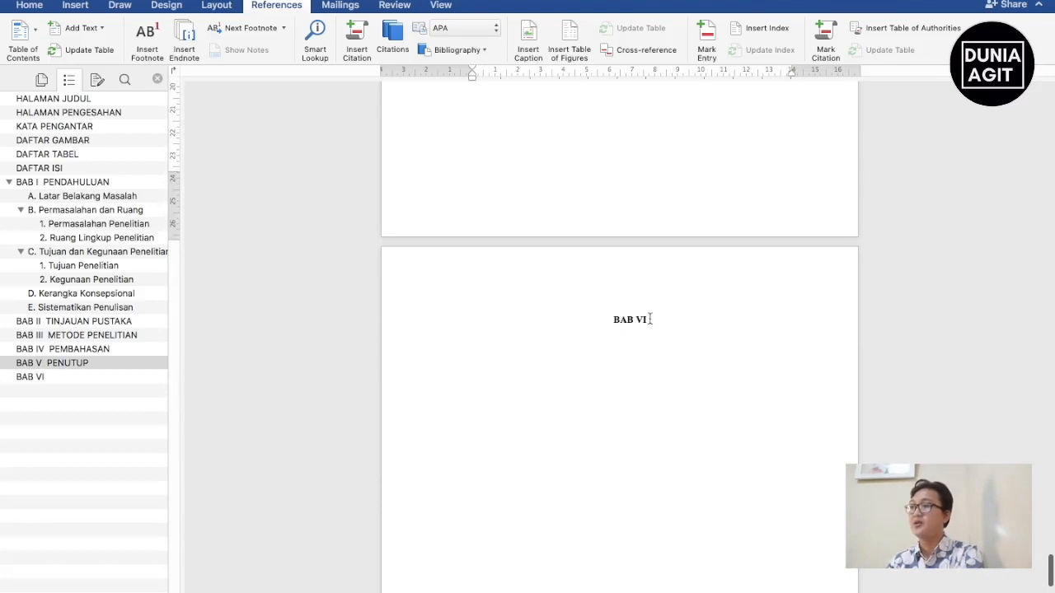
type("DAFTAR P")
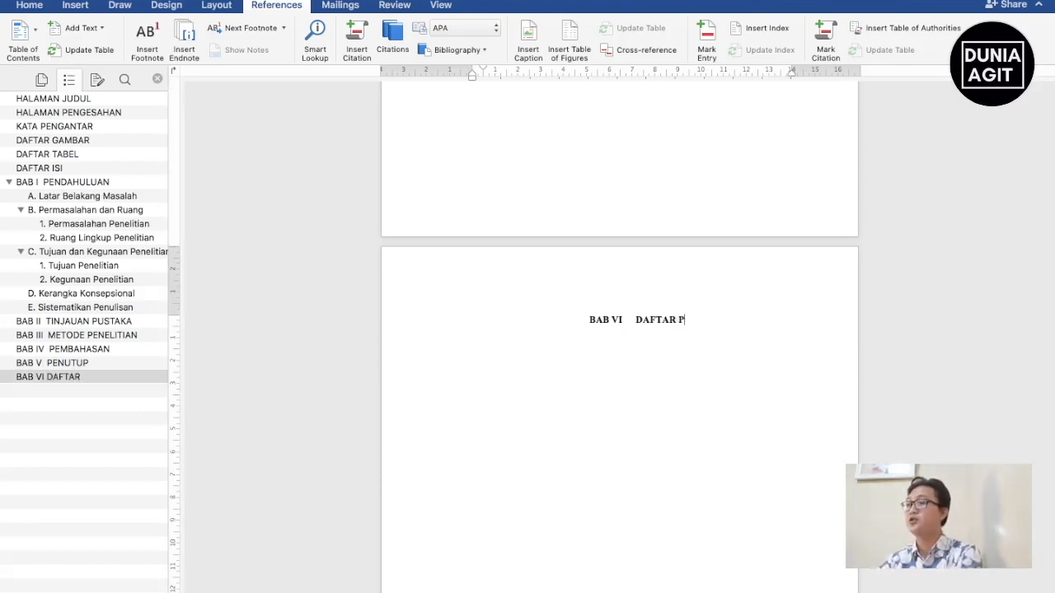
type("USTAKA")
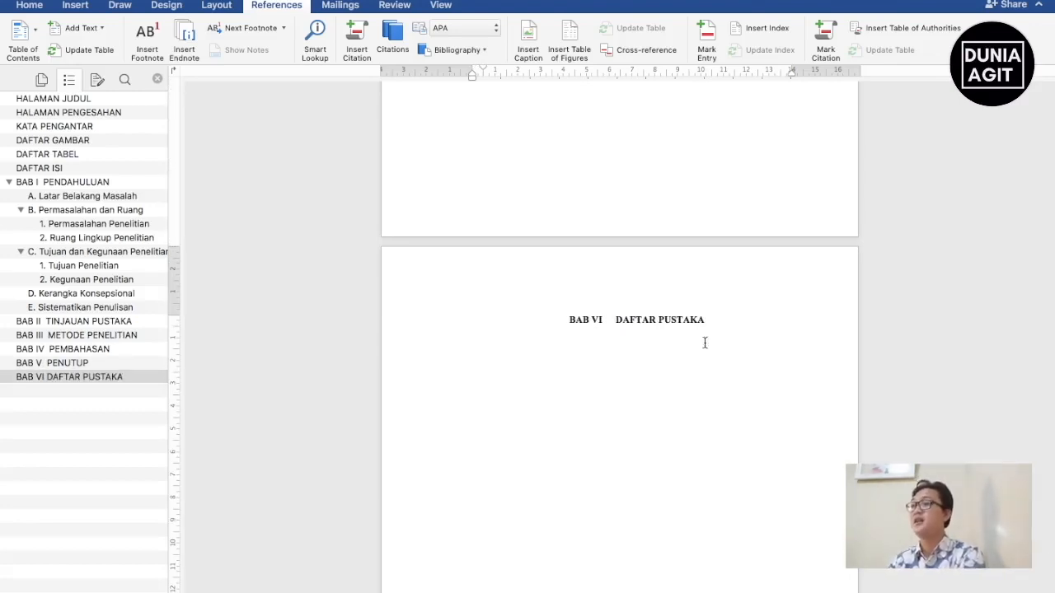
Step: Remove the automatic chapter numbering from the DAFTAR PUSTAKA heading and add an empty body paragraph beneath it
left_click(614, 319)
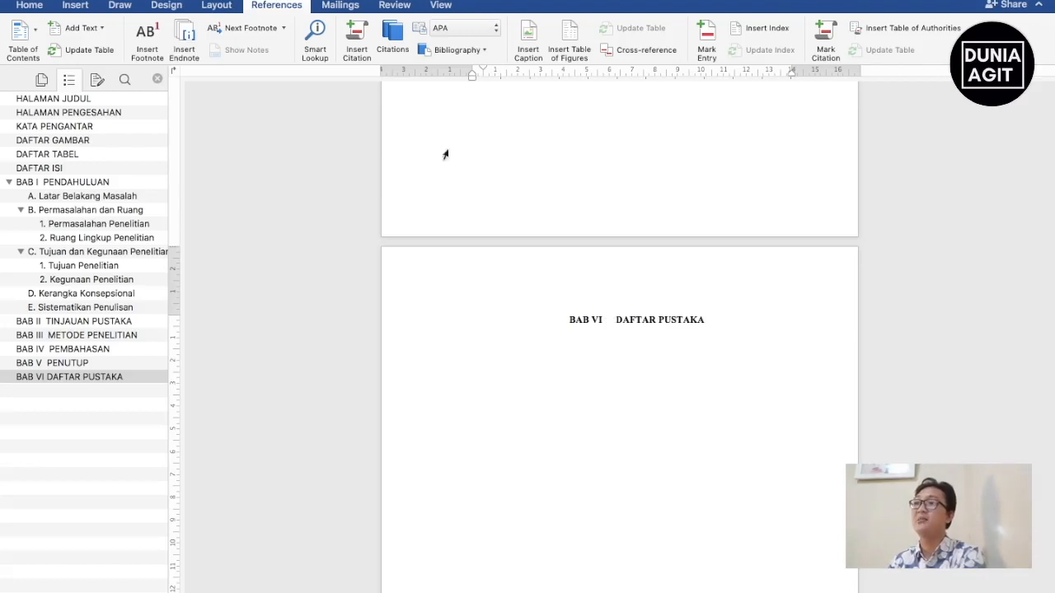
left_click(30, 6)
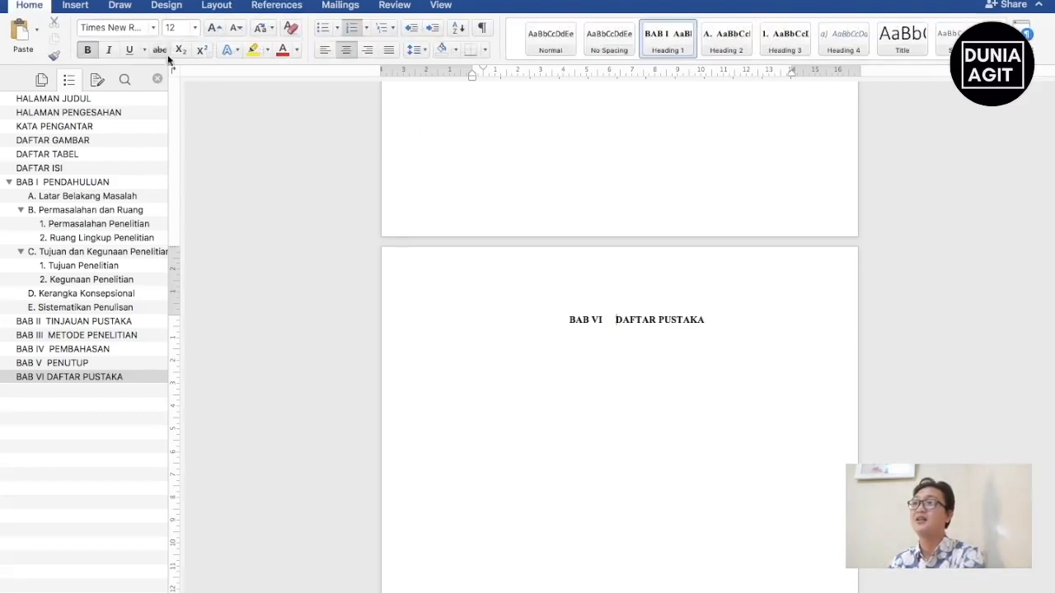
left_click(352, 29)
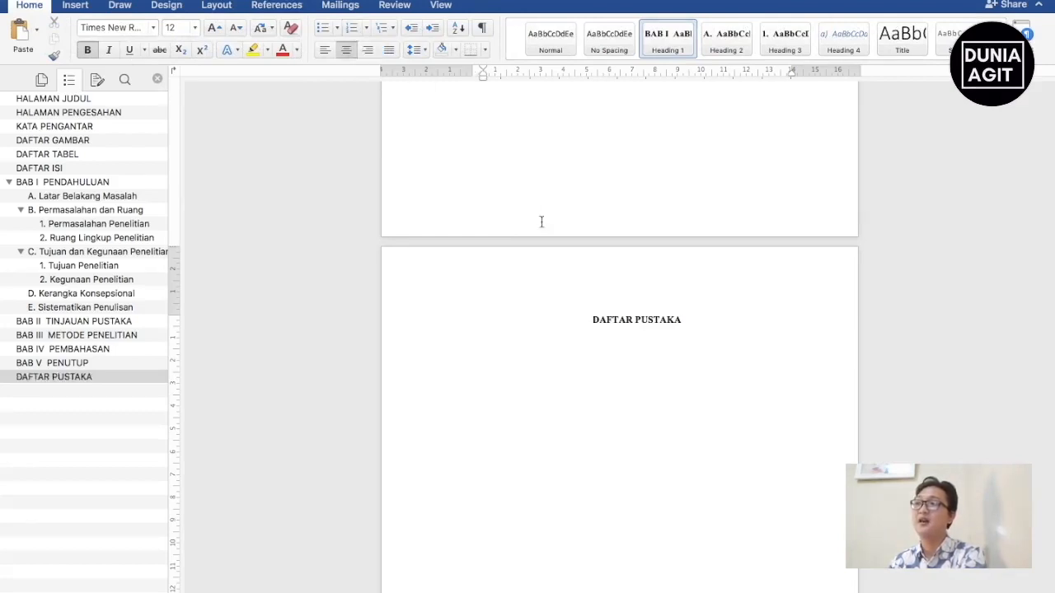
scroll(627, 343, "down", 2)
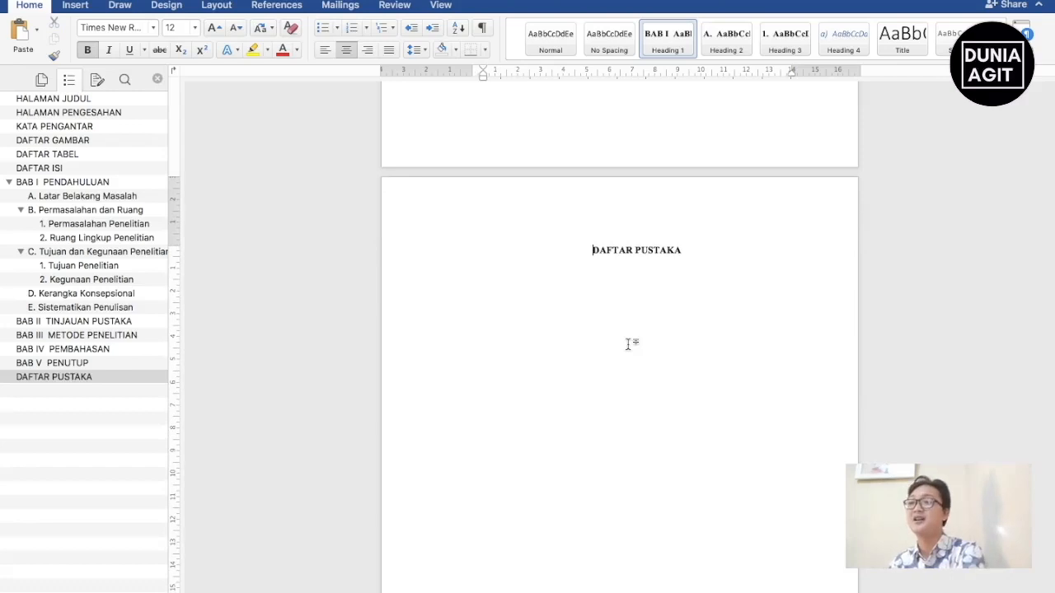
left_click(684, 251)
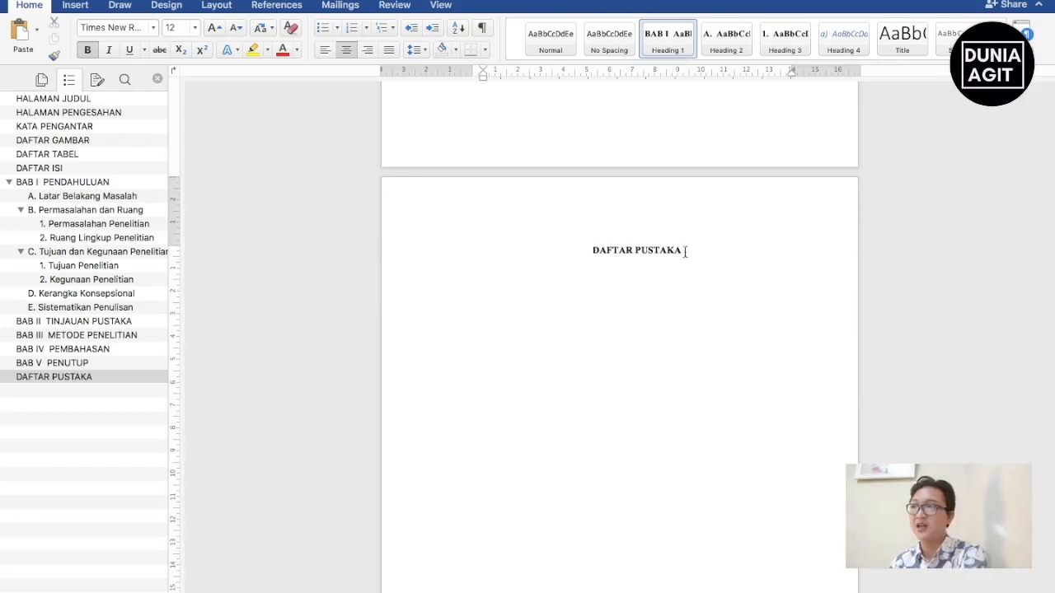
key("Return")
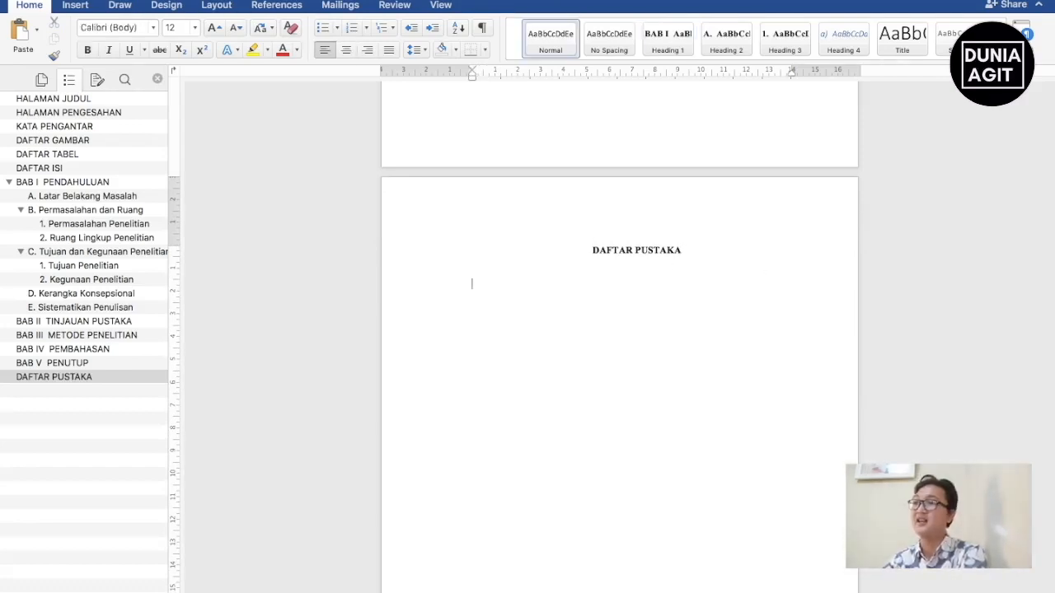
Step: Return to the HALAMAN JUDUL page and try to save the outline as a Microsoft Word template (.dotx) in the Templates folder
left_click(54, 99)
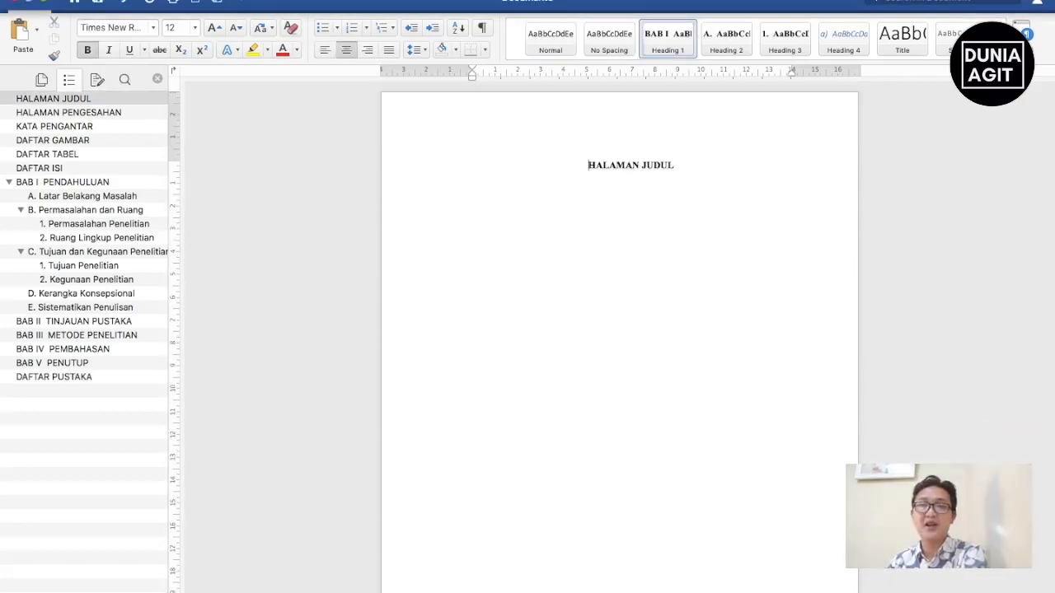
left_click(86, 1)
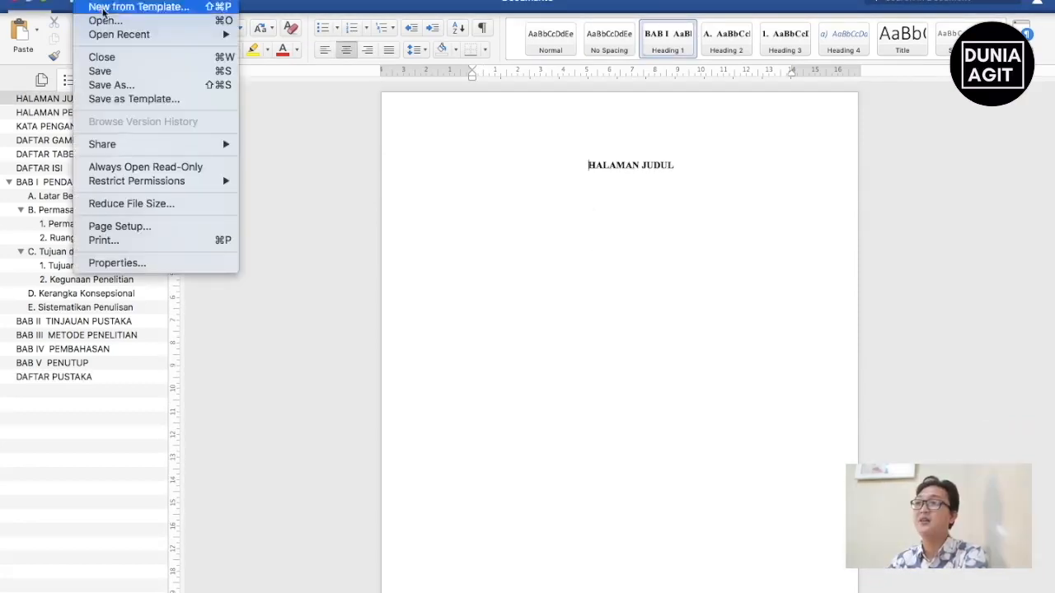
left_click(143, 101)
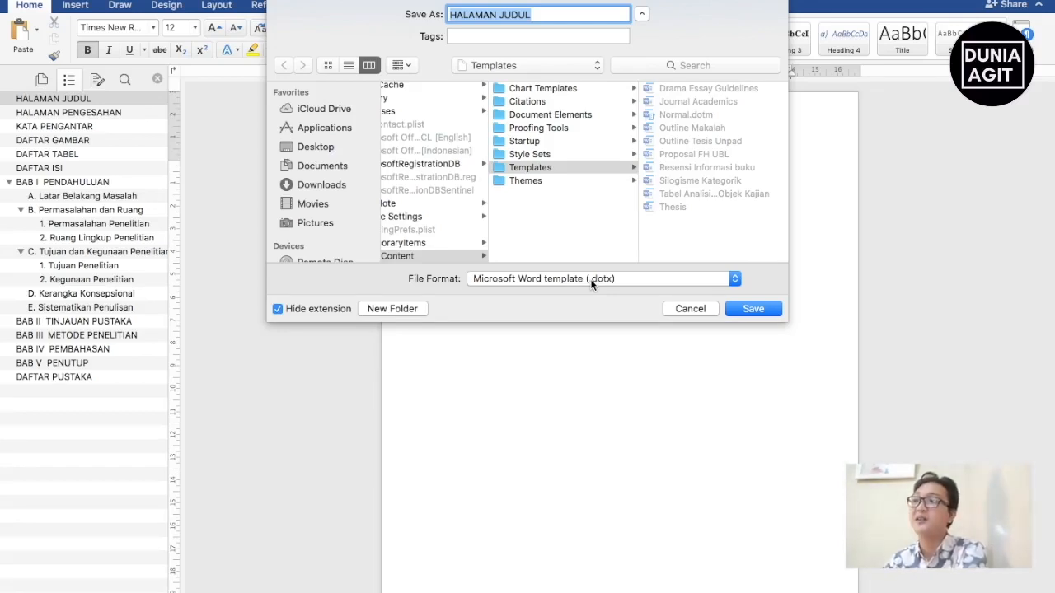
left_click(688, 309)
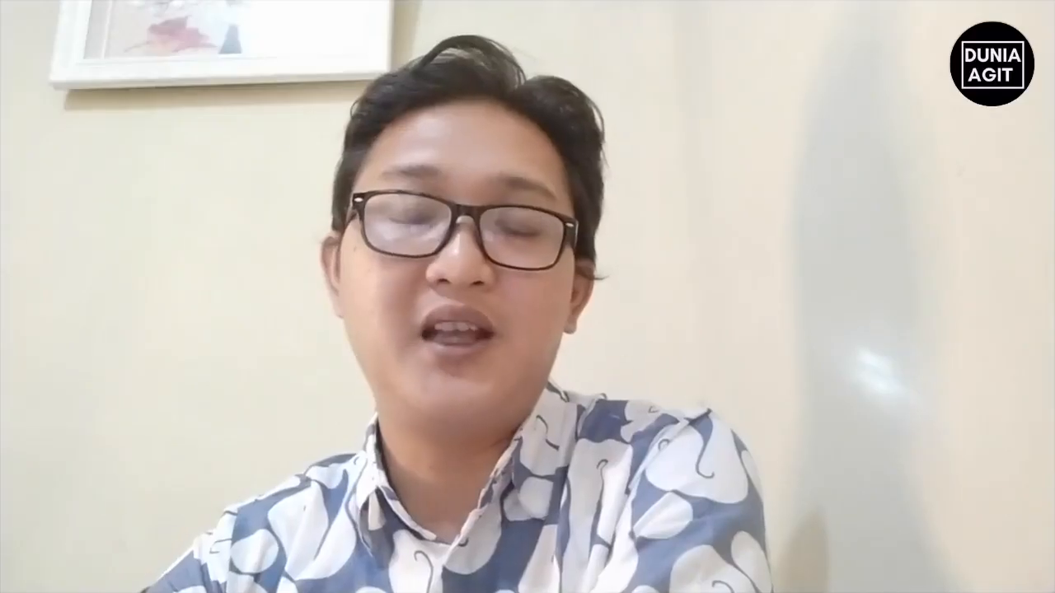